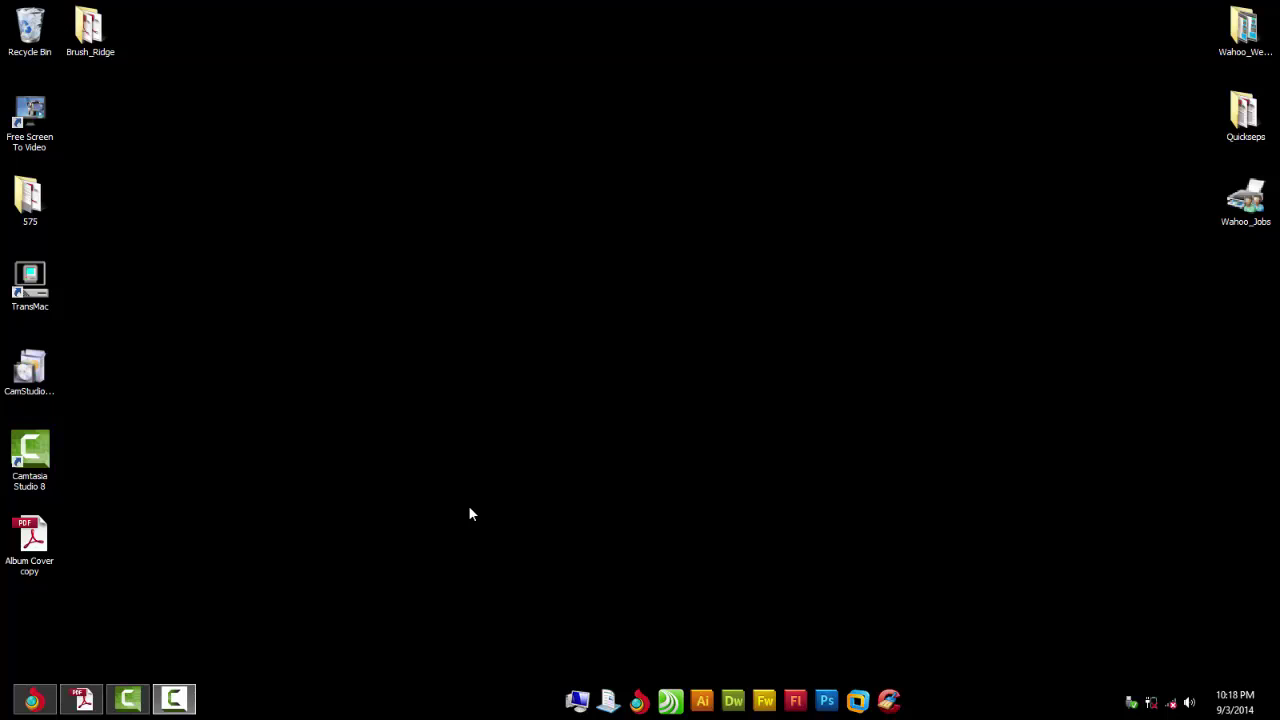
Launch Photoshop CS4 from the Windows 8 Start screen and accept the licence agreement.
{"action": "left_click", "coordinate": [12, 705]}
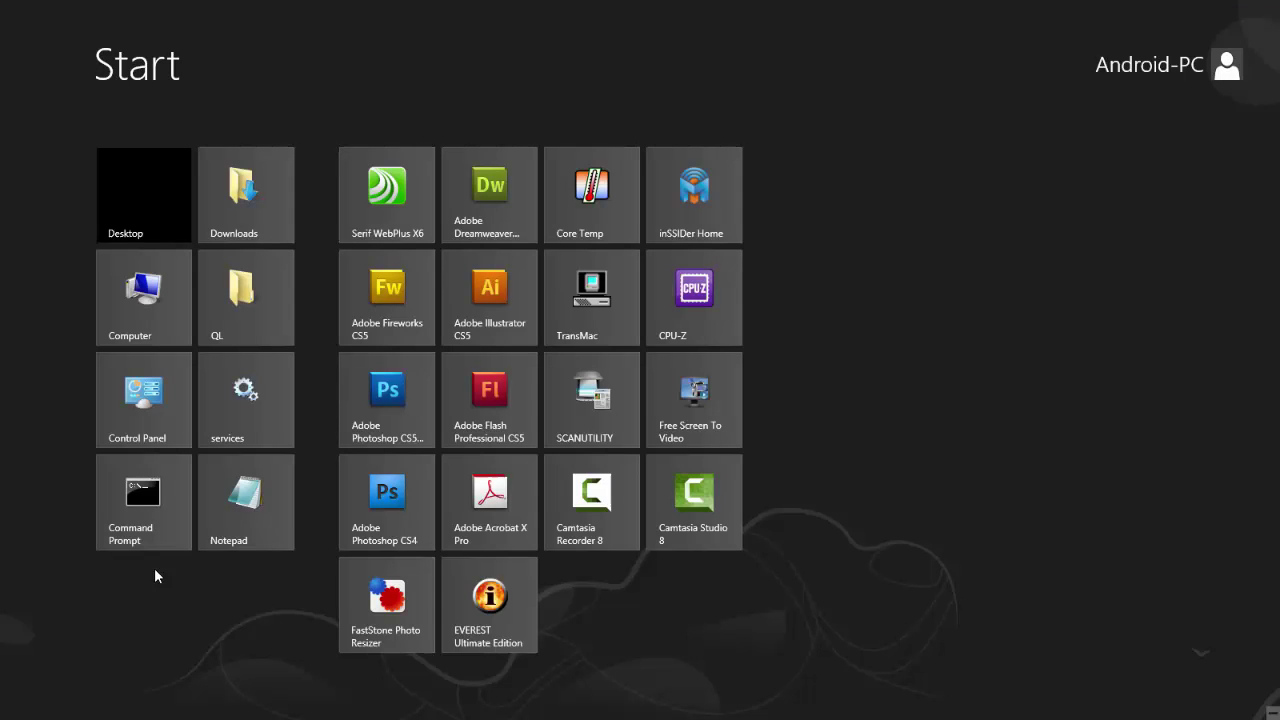
{"action": "left_click", "coordinate": [389, 505]}
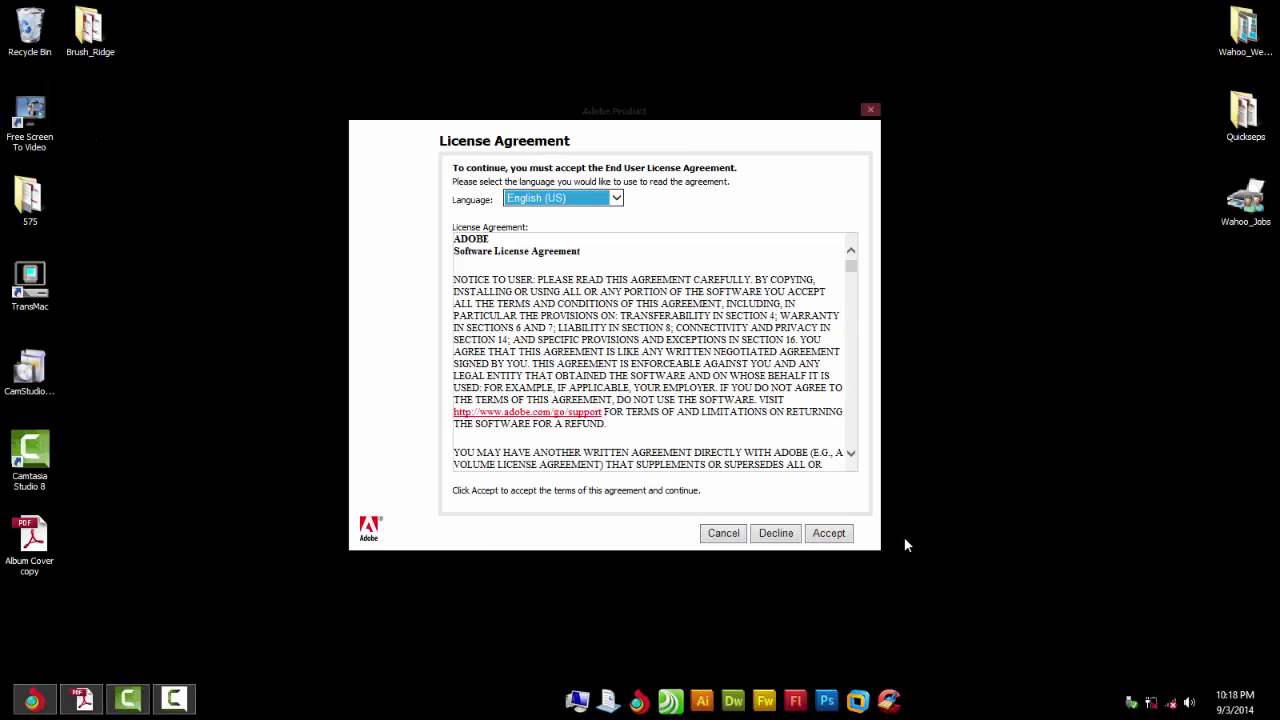
{"action": "left_click", "coordinate": [827, 536]}
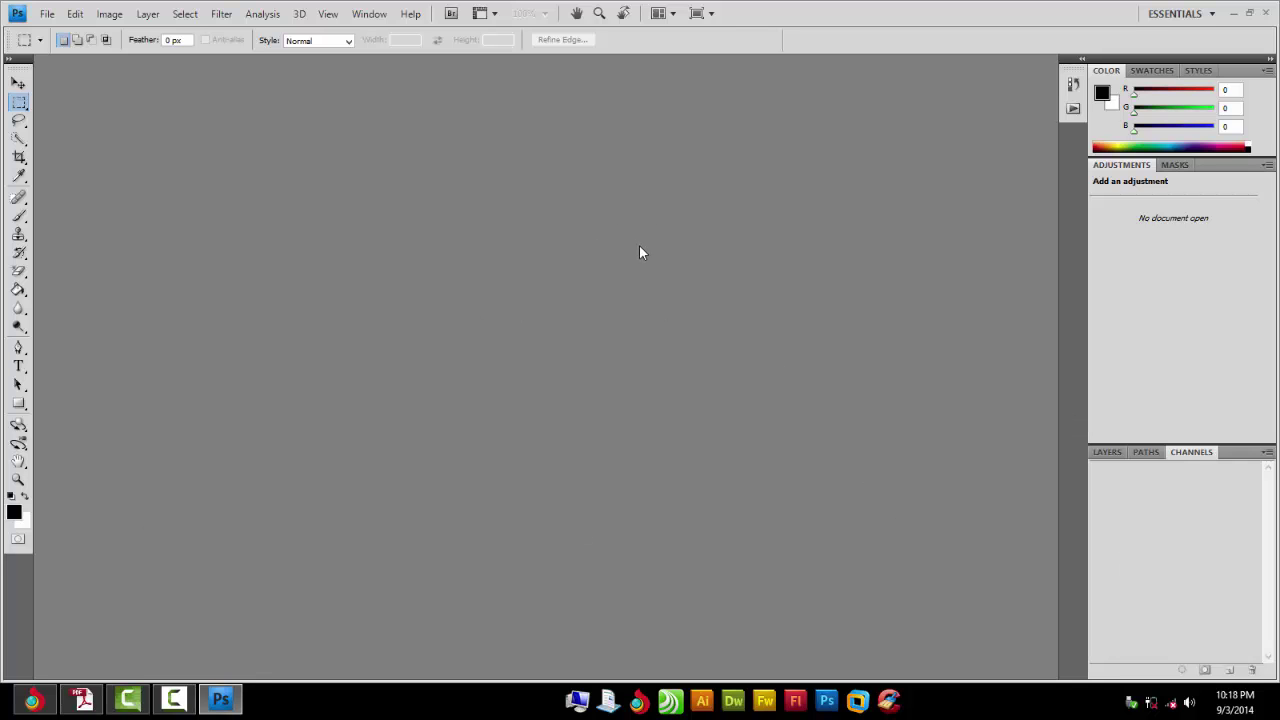
Show the Actions panel and load QuikSeps Professional.atn from Desktop > Quickseps.
{"action": "left_click", "coordinate": [369, 13]}
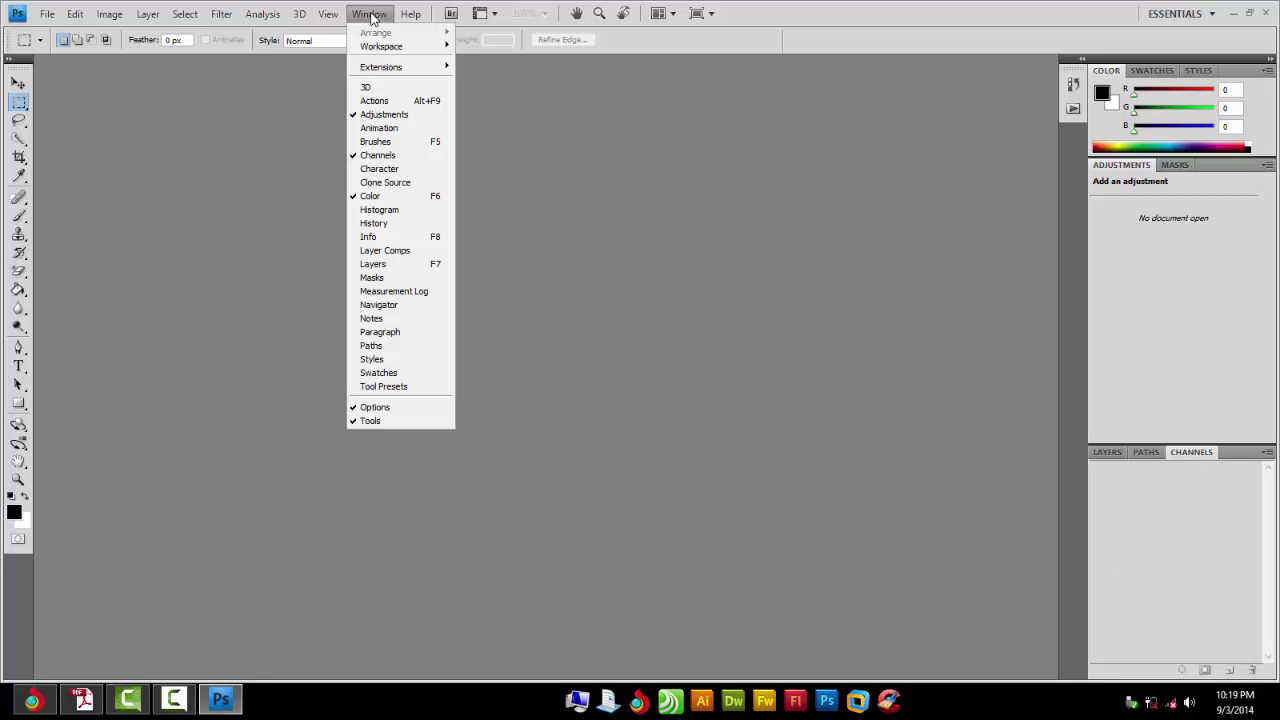
{"action": "left_click", "coordinate": [372, 101]}
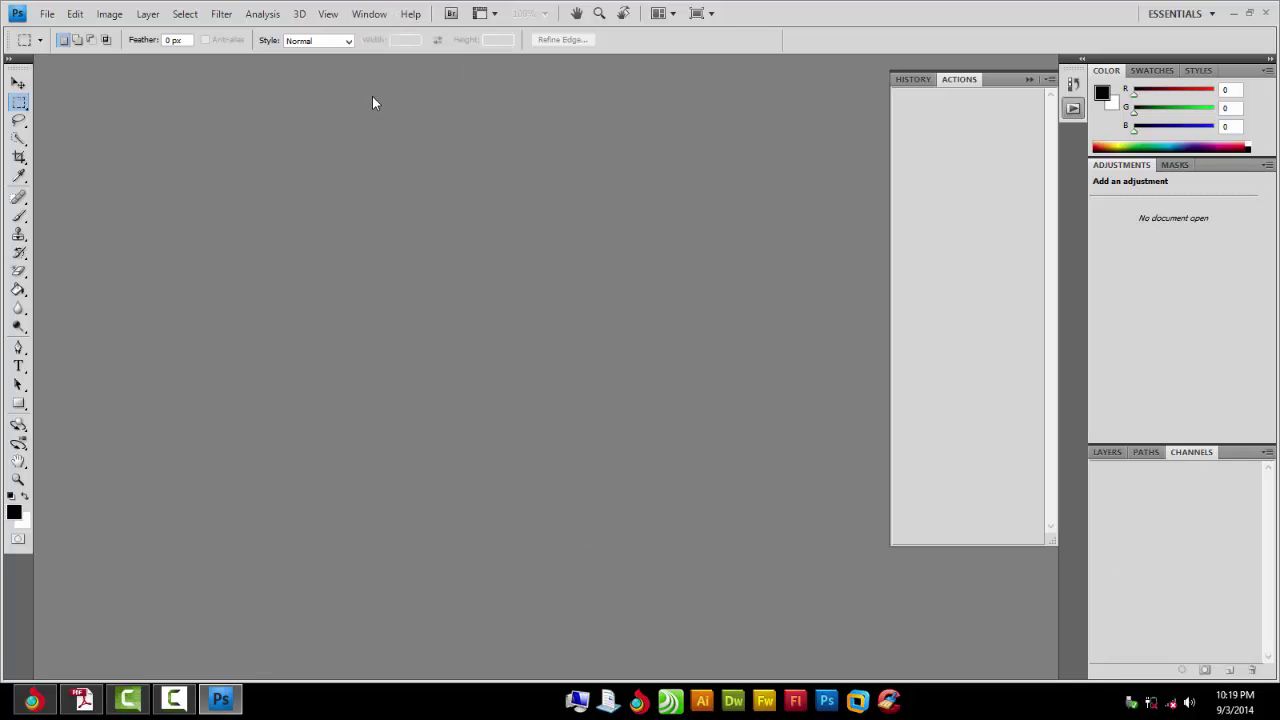
{"action": "left_click", "coordinate": [1049, 80]}
{"action": "left_click", "coordinate": [1074, 315]}
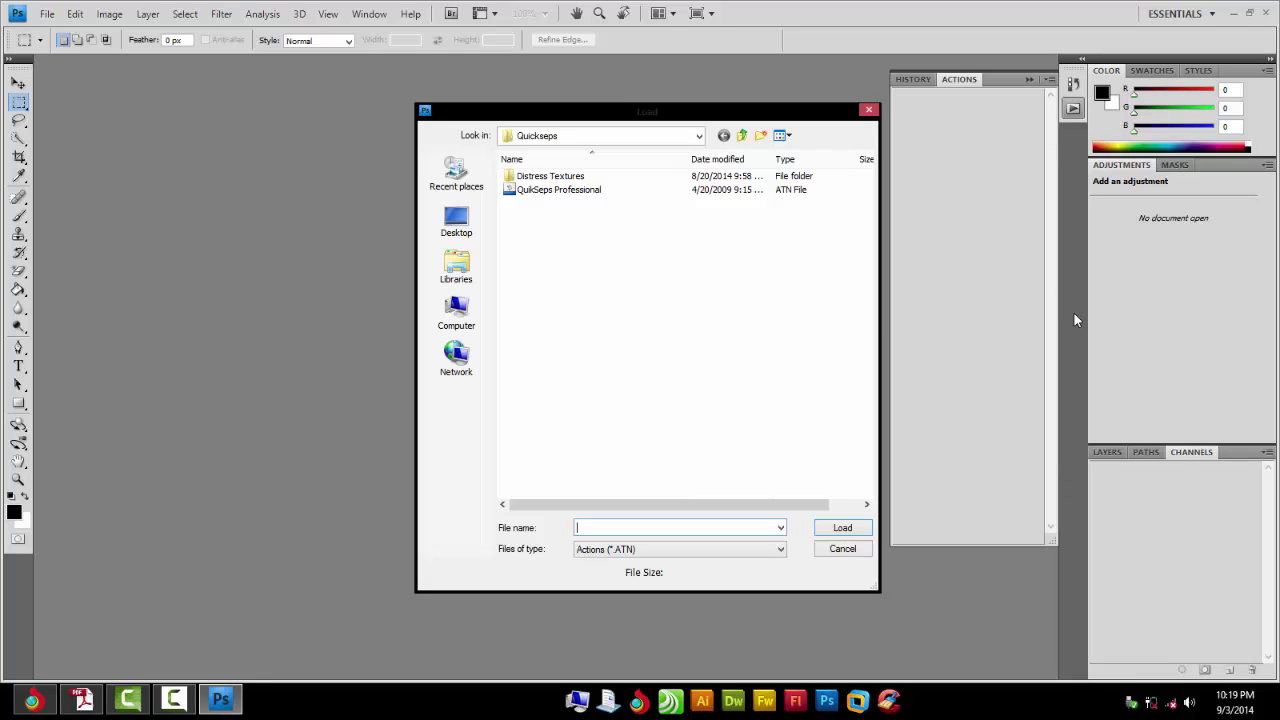
{"action": "left_click", "coordinate": [457, 228]}
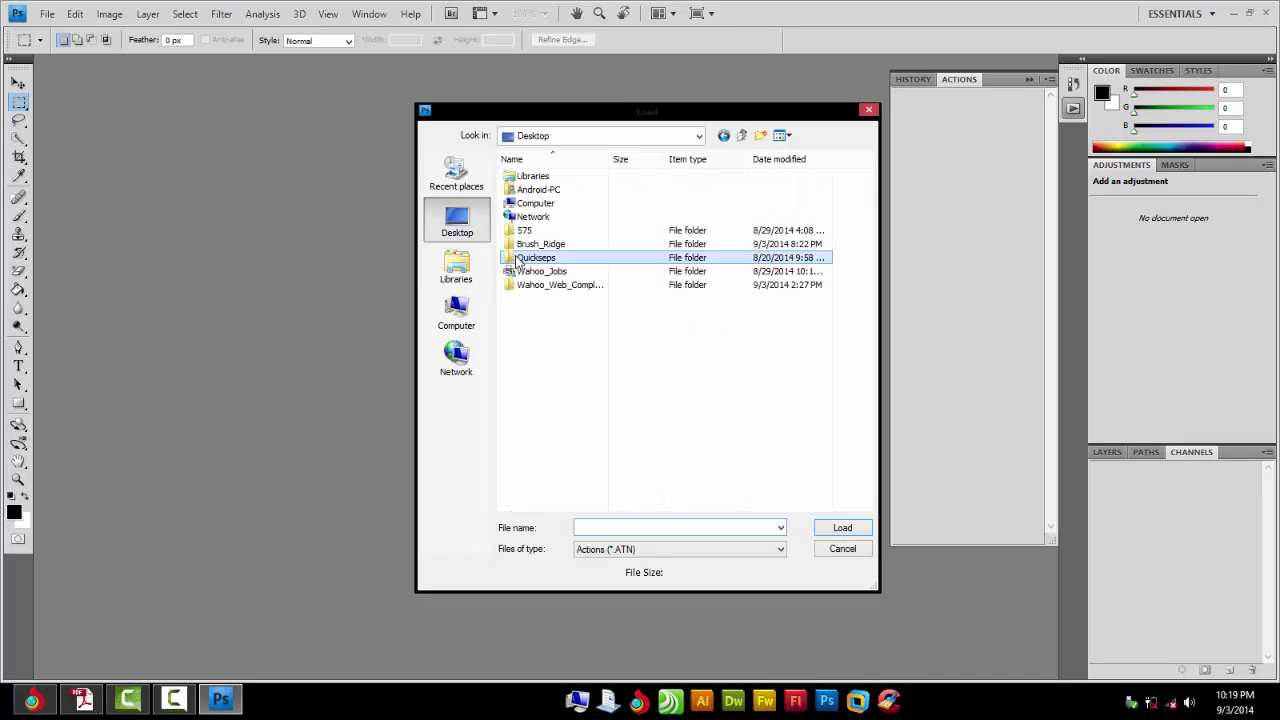
{"action": "double_click", "coordinate": [518, 260]}
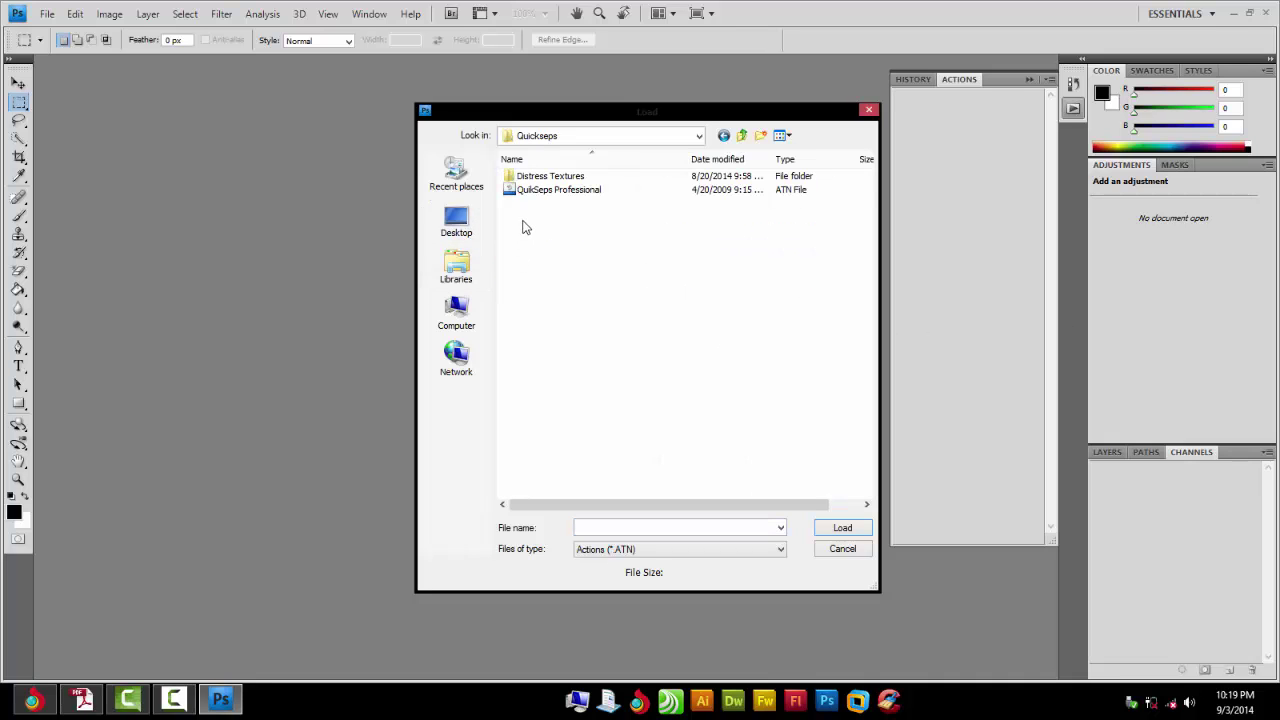
{"action": "double_click", "coordinate": [590, 192]}
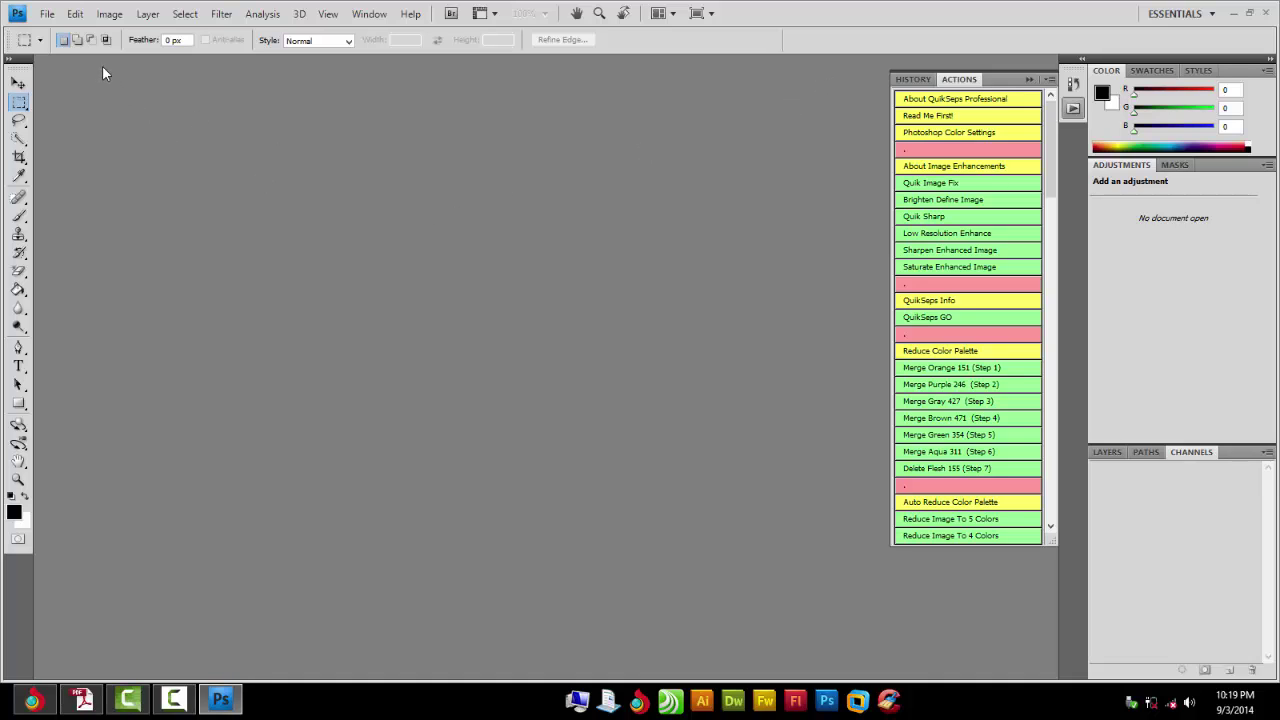
Load the QuikSeps Custom Color file from Desktop > Quickseps into Color Settings and confirm.
{"action": "left_click", "coordinate": [75, 14]}
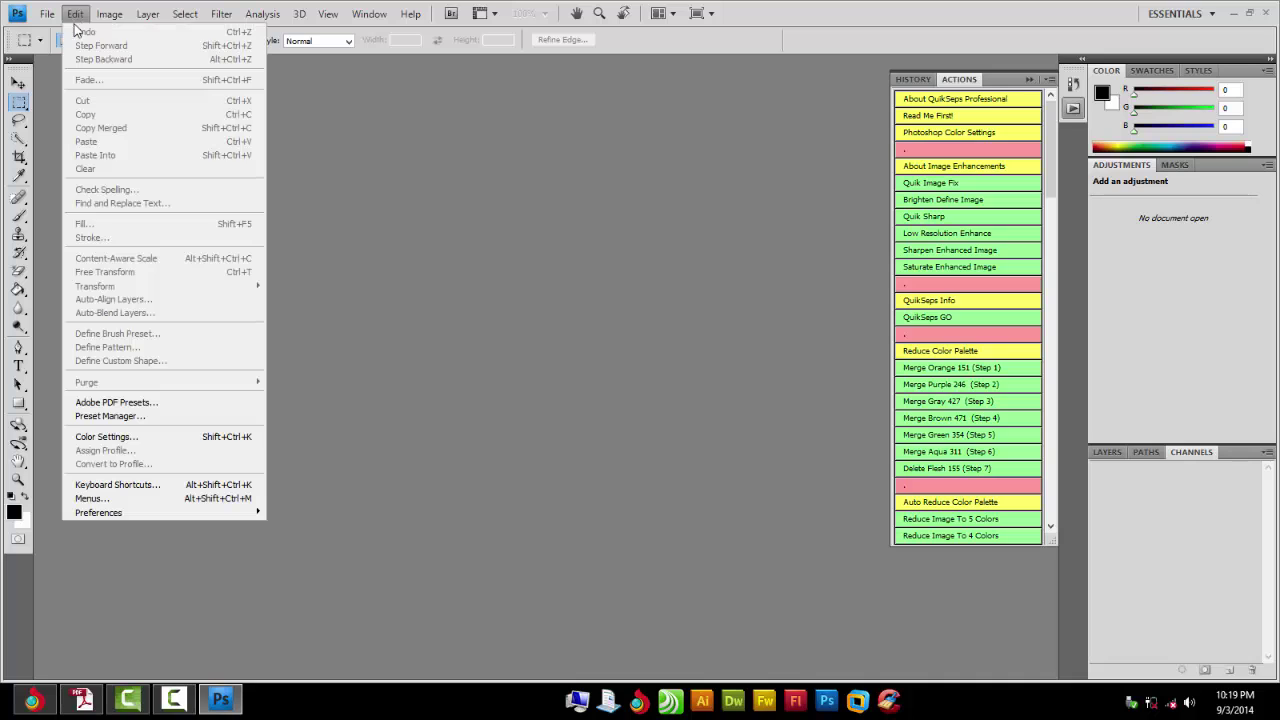
{"action": "left_click", "coordinate": [82, 437]}
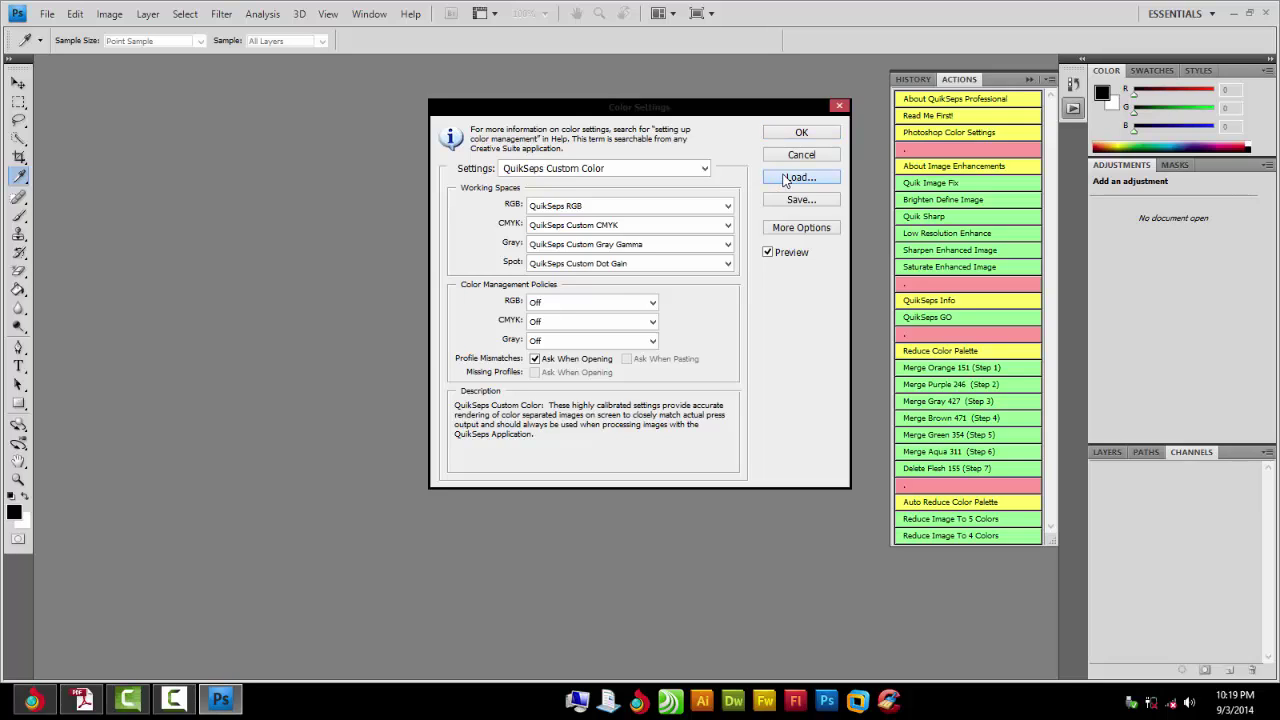
{"action": "left_click", "coordinate": [785, 180]}
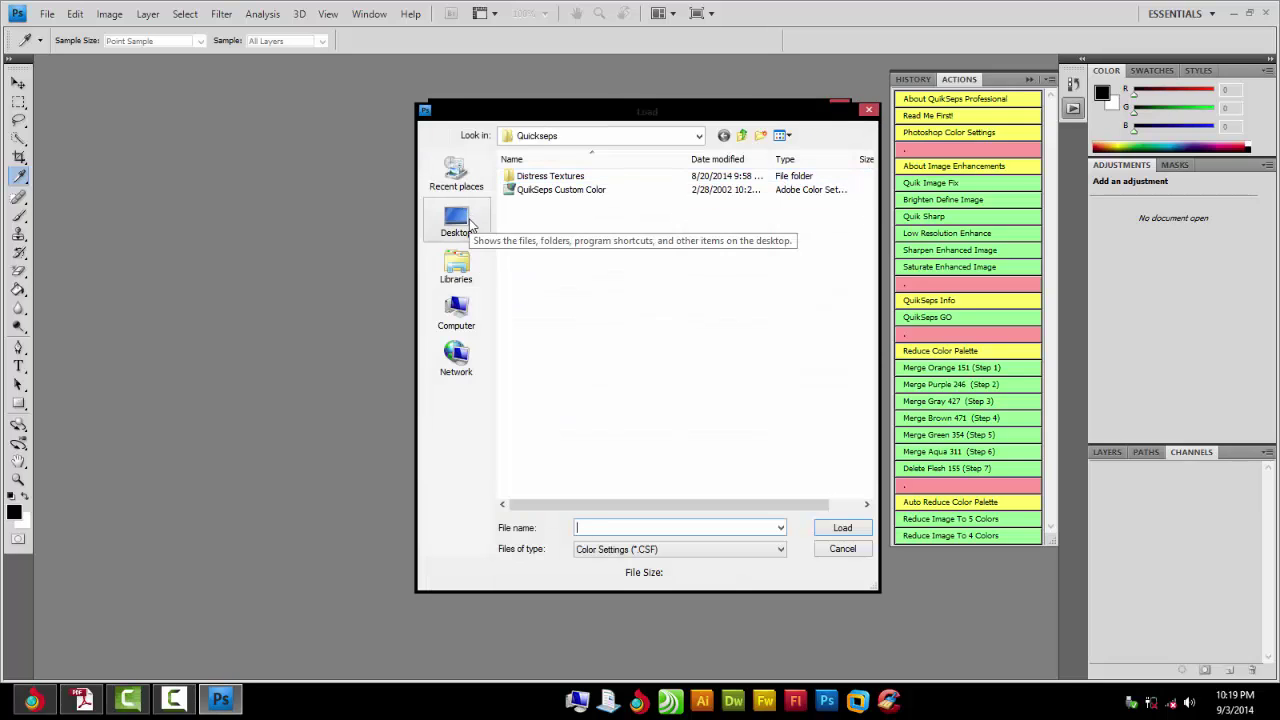
{"action": "left_click", "coordinate": [456, 222]}
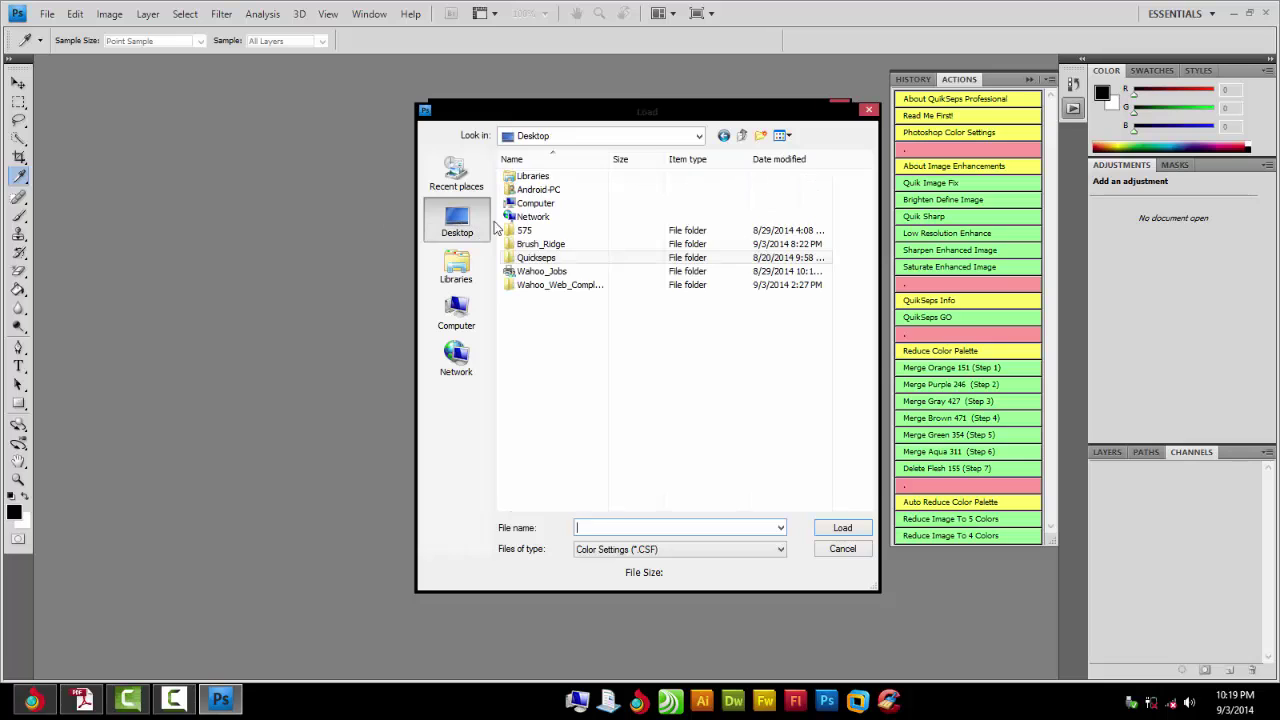
{"action": "double_click", "coordinate": [533, 261]}
{"action": "double_click", "coordinate": [524, 190]}
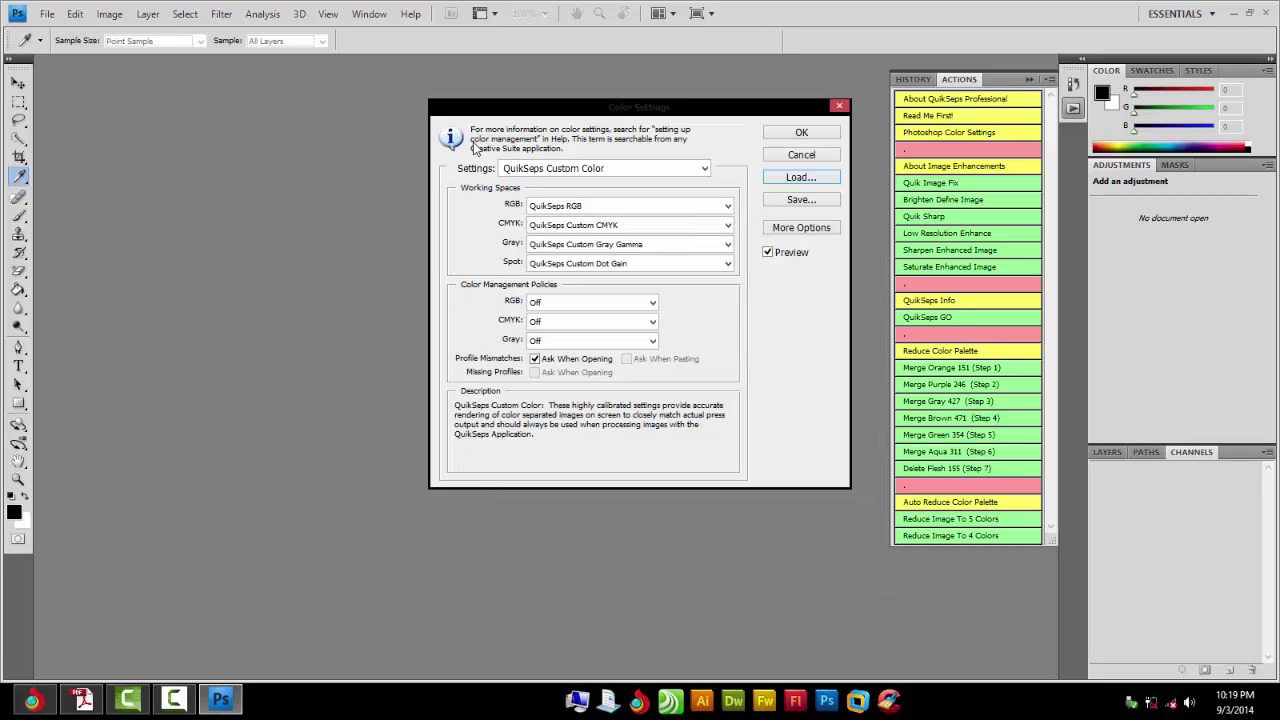
{"action": "left_click", "coordinate": [801, 133]}
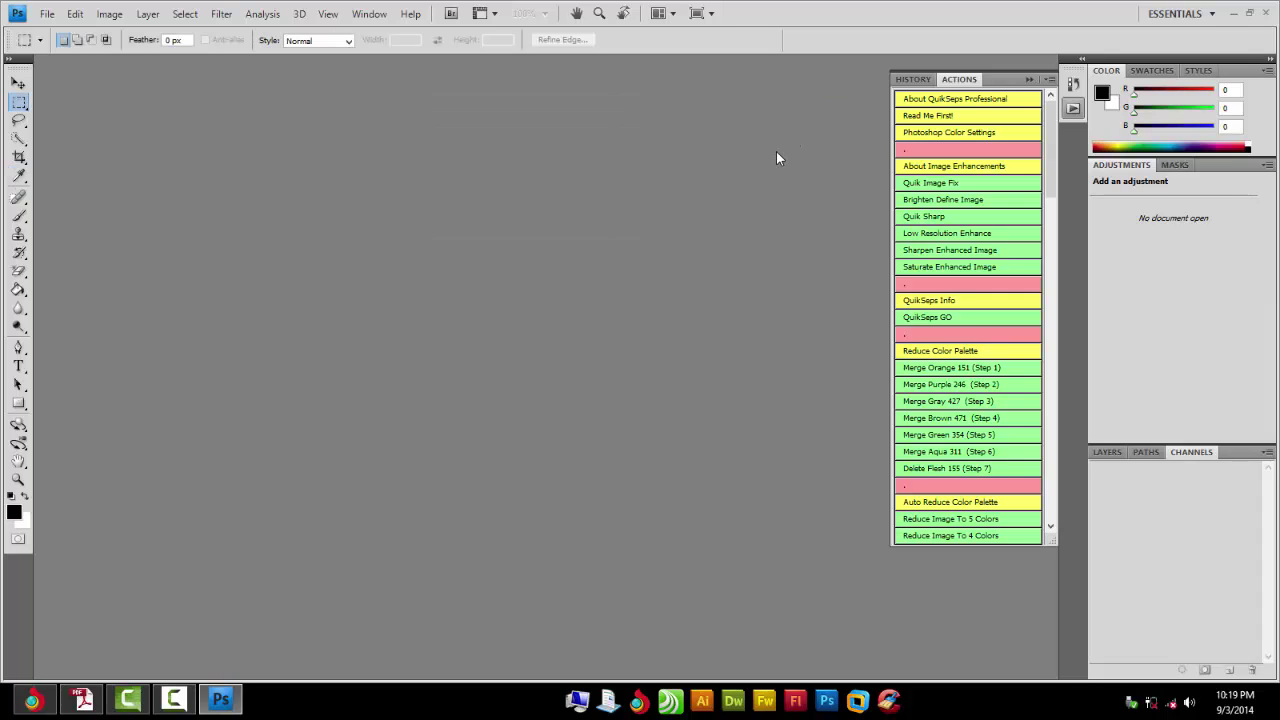
Open NED03_DogDaysTshirt_Original.psd from the client folder under Desktop > Wahoo_Jobs.
{"action": "left_click", "coordinate": [47, 13]}
{"action": "left_click", "coordinate": [56, 42]}
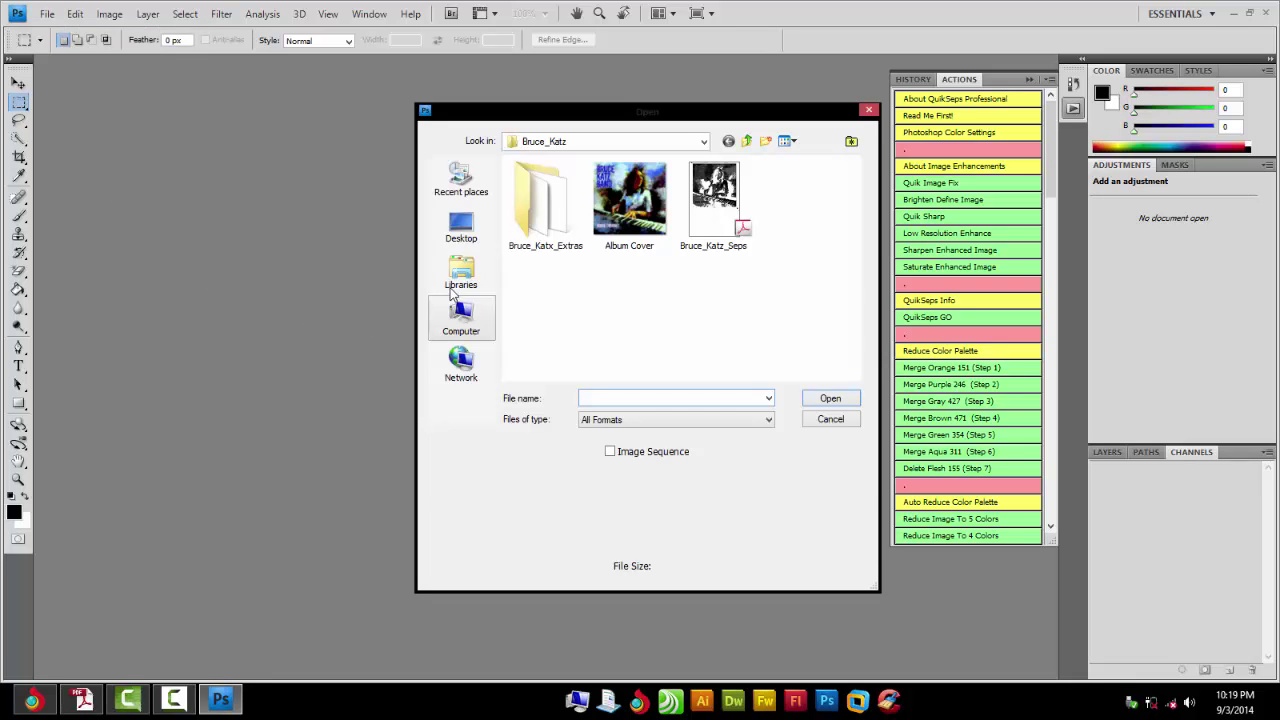
{"action": "left_click", "coordinate": [463, 232]}
{"action": "double_click", "coordinate": [521, 290]}
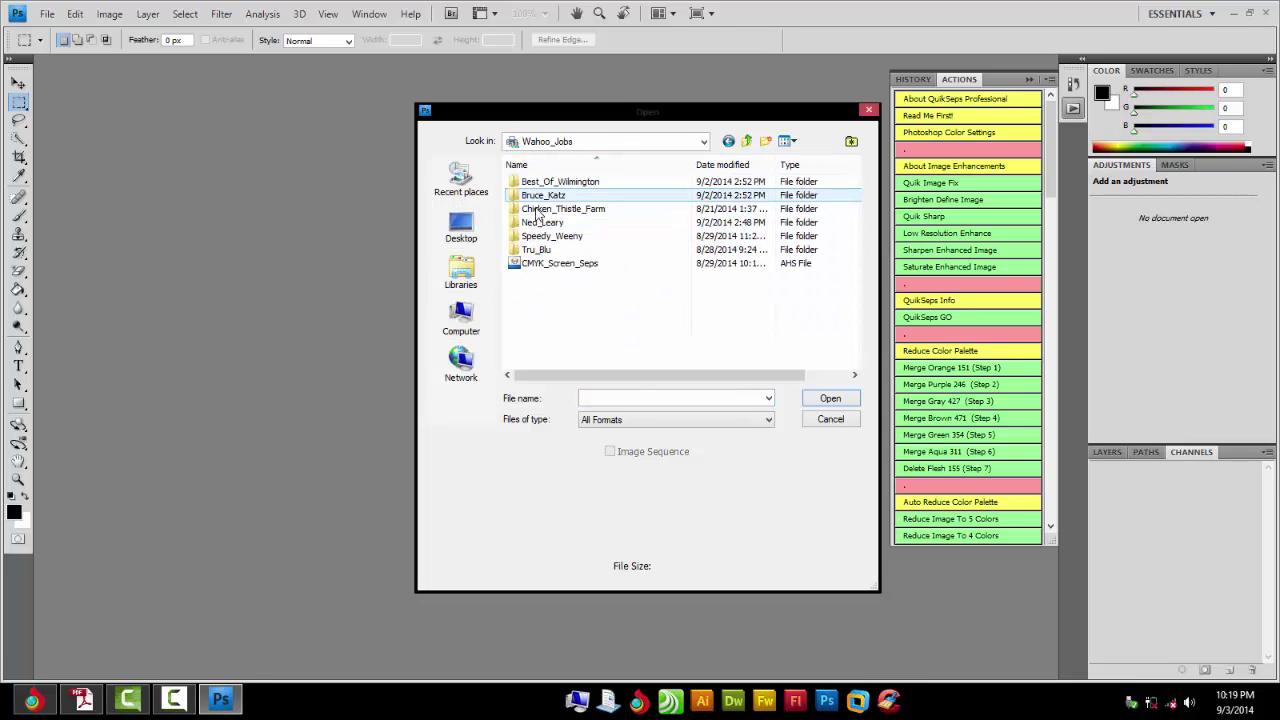
{"action": "double_click", "coordinate": [540, 222]}
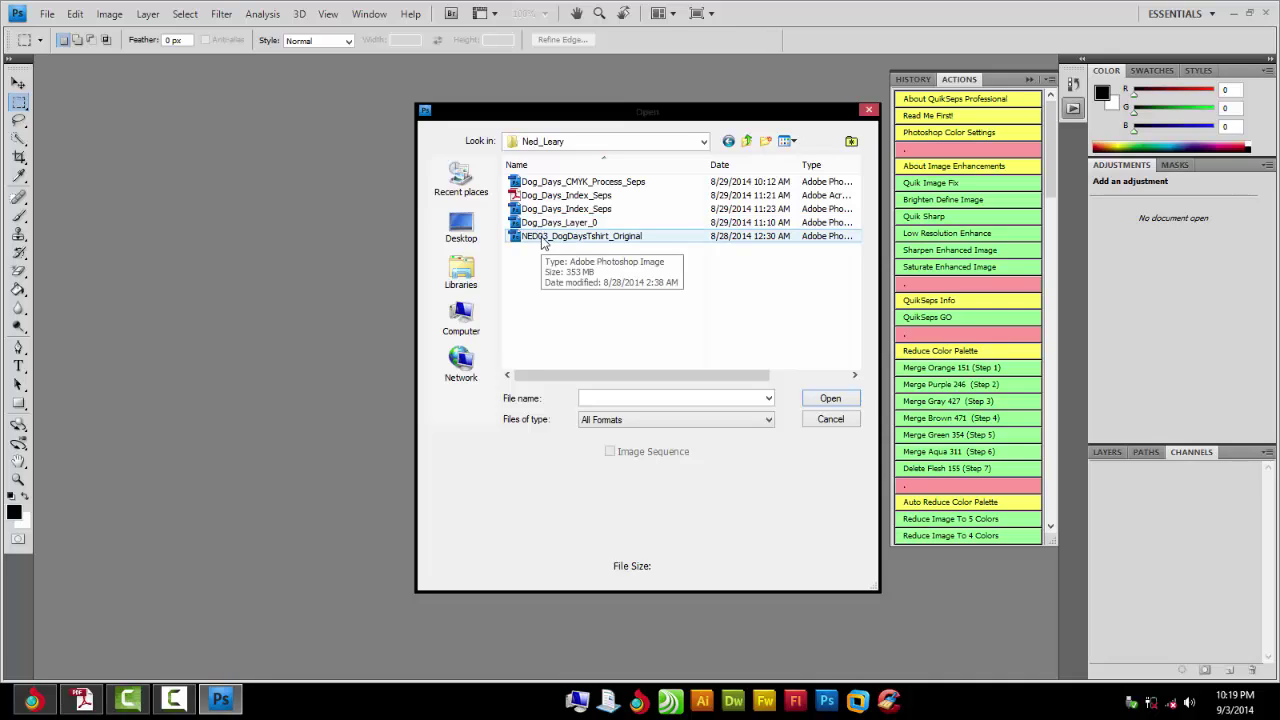
{"action": "double_click", "coordinate": [540, 236]}
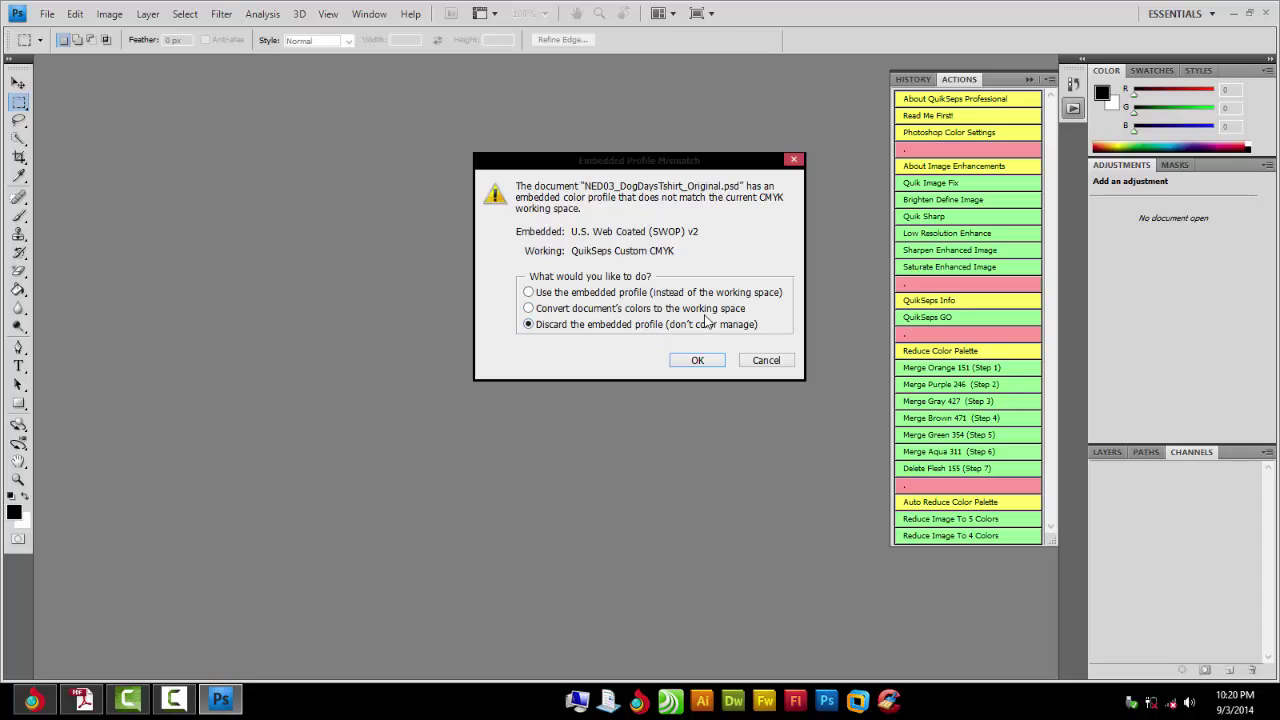
Choose Convert to working space for the embedded profile and confirm with OK.
{"action": "left_click", "coordinate": [528, 308]}
{"action": "left_click", "coordinate": [528, 324]}
{"action": "left_click", "coordinate": [528, 308]}
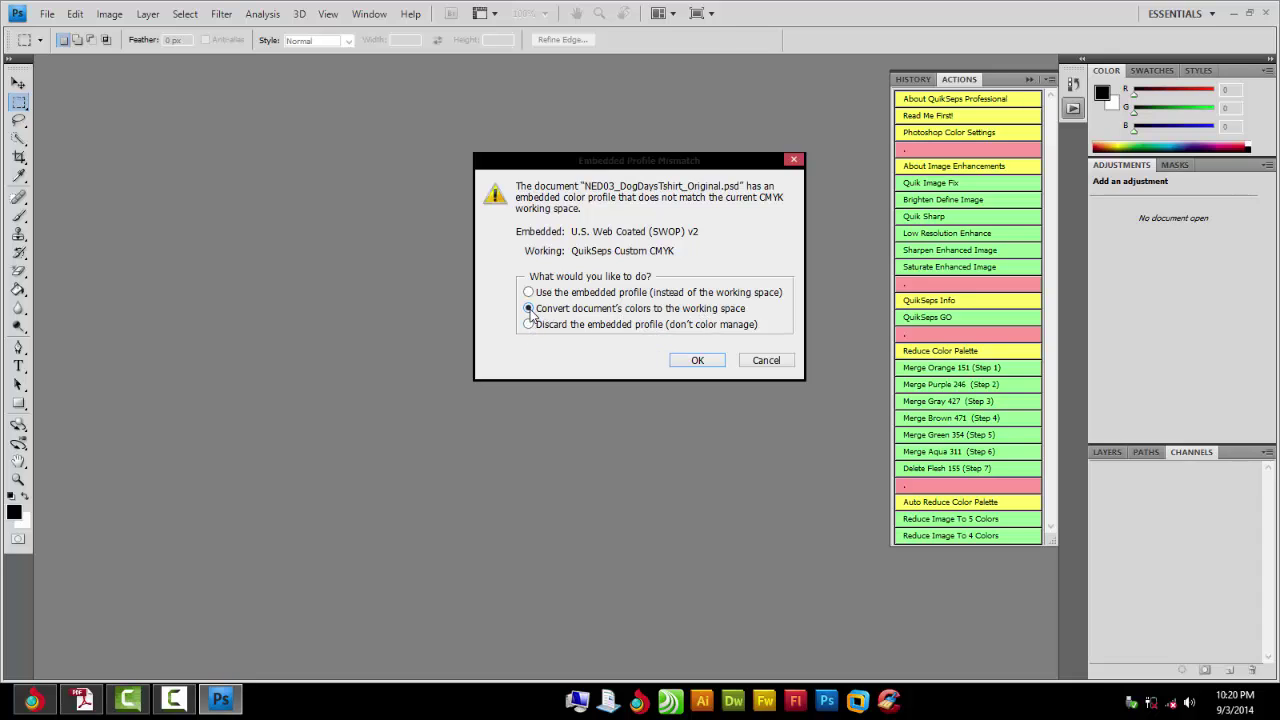
{"action": "left_click", "coordinate": [697, 362]}
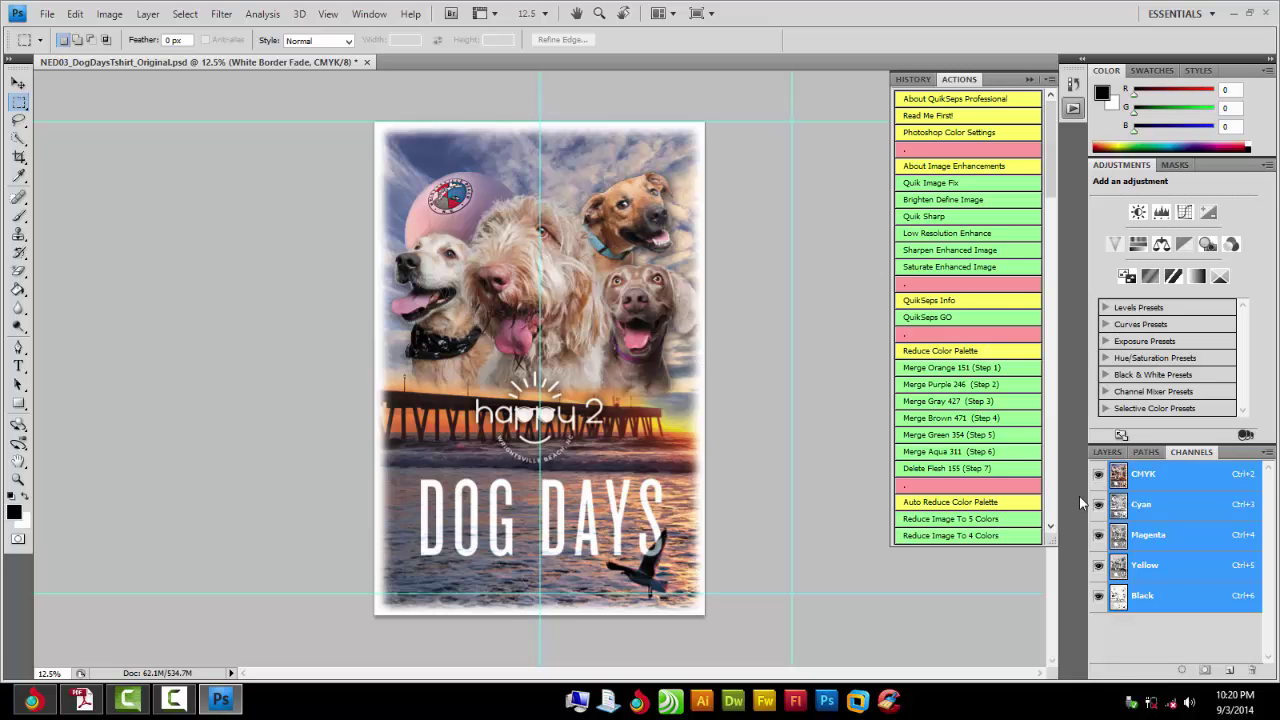
Float the Channels panel at the top left so it sits beside the Layers panel.
{"action": "left_click", "coordinate": [1110, 453]}
{"action": "left_click", "coordinate": [1182, 453]}
{"action": "left_click_drag", "start_coordinate": [1179, 452], "coordinate": [62, 92]}
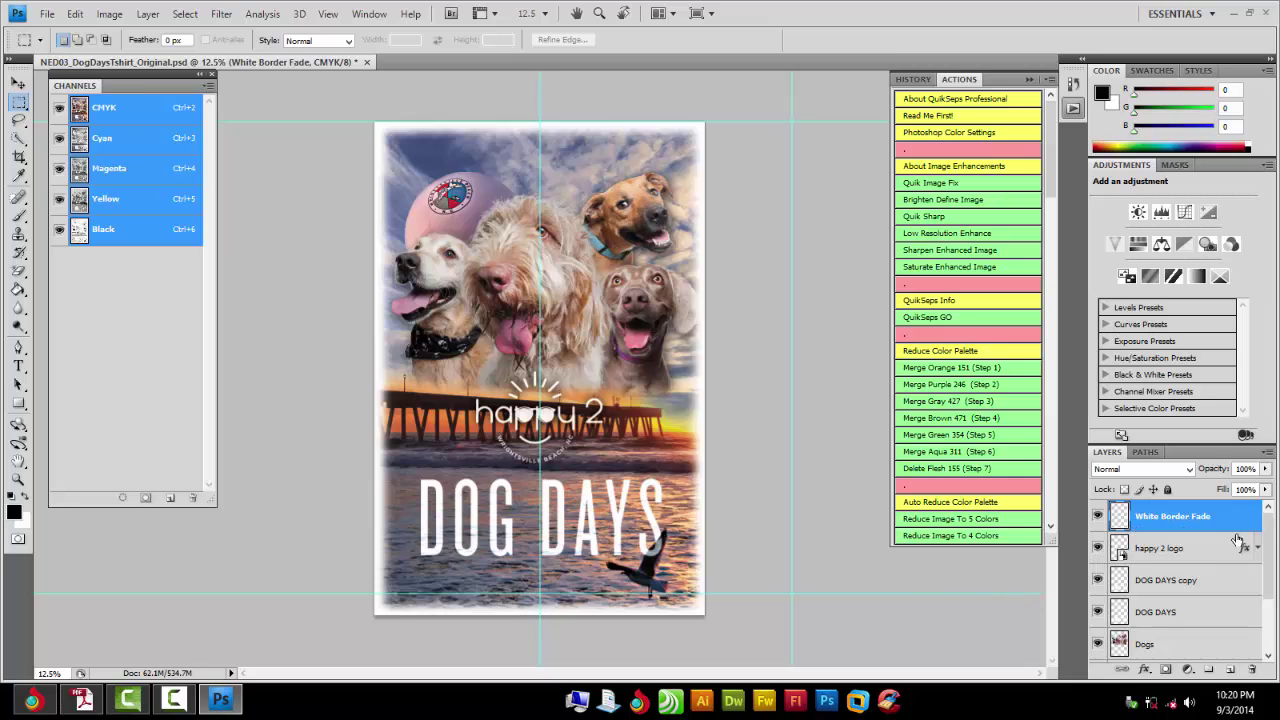
{"action": "mouse_move", "coordinate": [1273, 547]}
{"action": "left_mouse_down"}
{"action": "mouse_move", "coordinate": [1270, 612]}
{"action": "mouse_move", "coordinate": [1276, 522]}
{"action": "left_mouse_up"}
Merge the visible layers and rename the merged layer to 'Layer 0'.
{"action": "left_click", "coordinate": [1268, 453]}
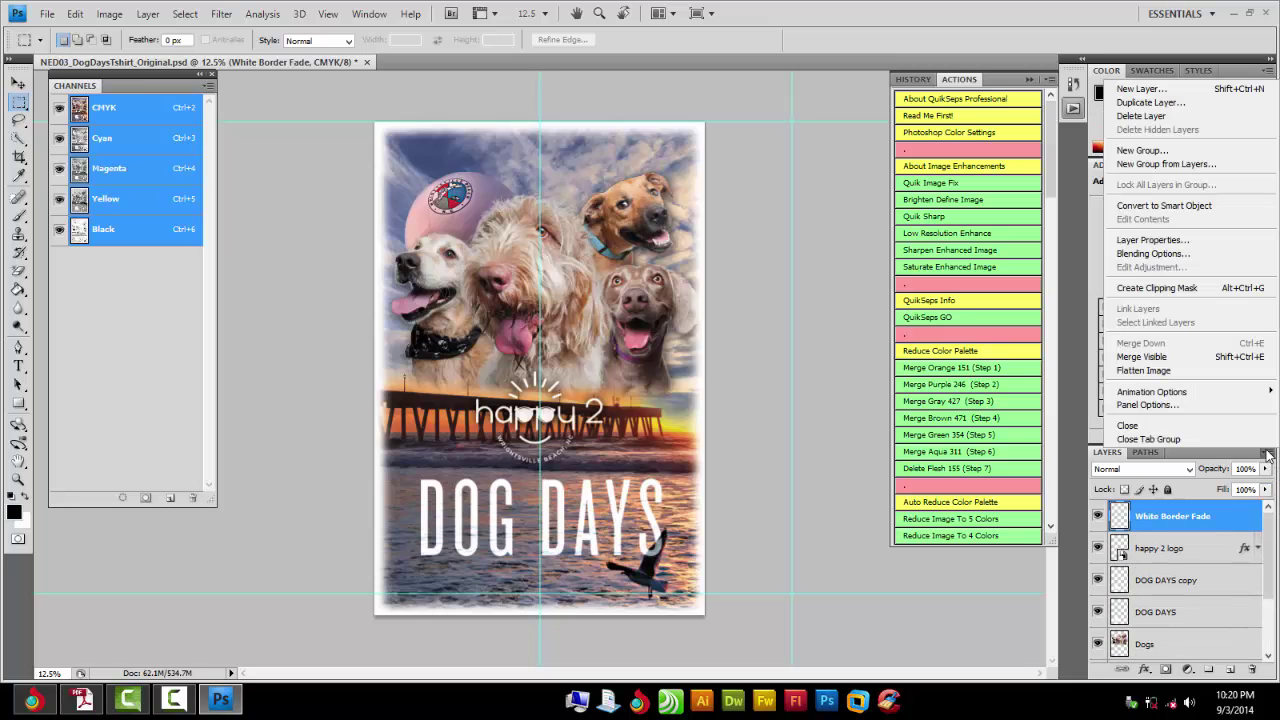
{"action": "left_click", "coordinate": [1135, 357]}
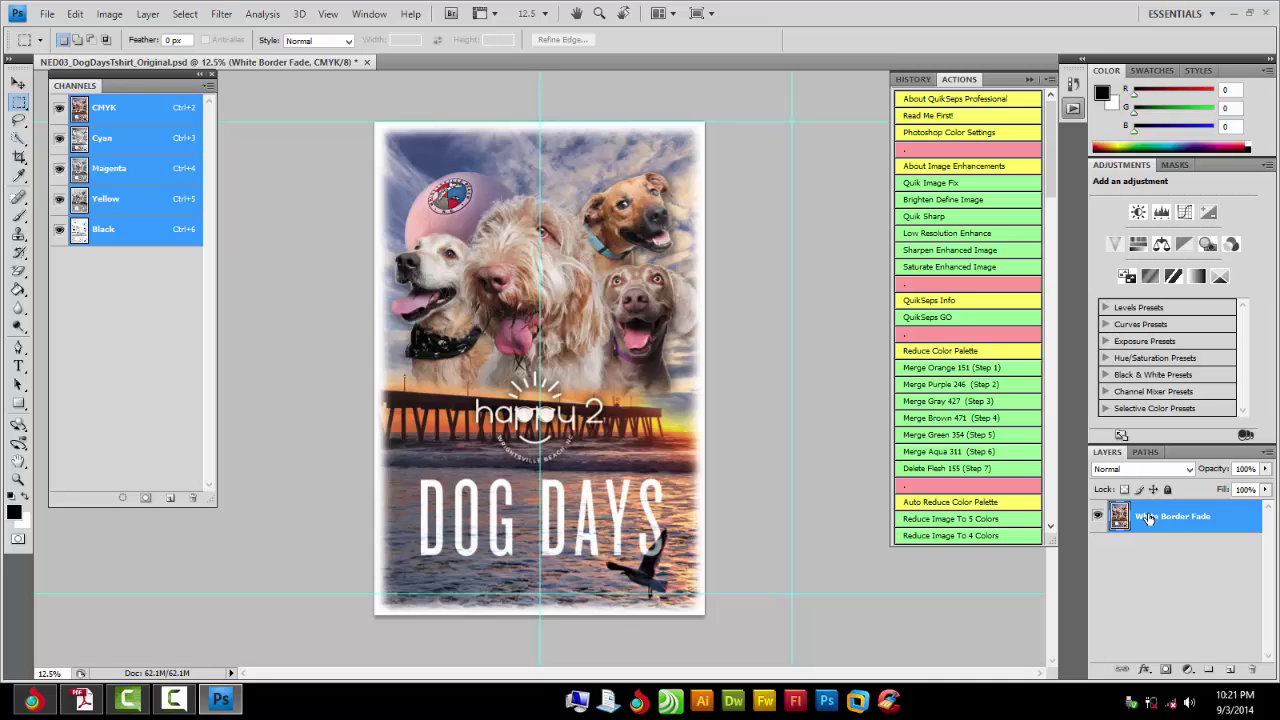
{"action": "double_click", "coordinate": [1150, 517]}
{"action": "type", "text": "Layer 0"}
{"action": "key", "text": "Return"}
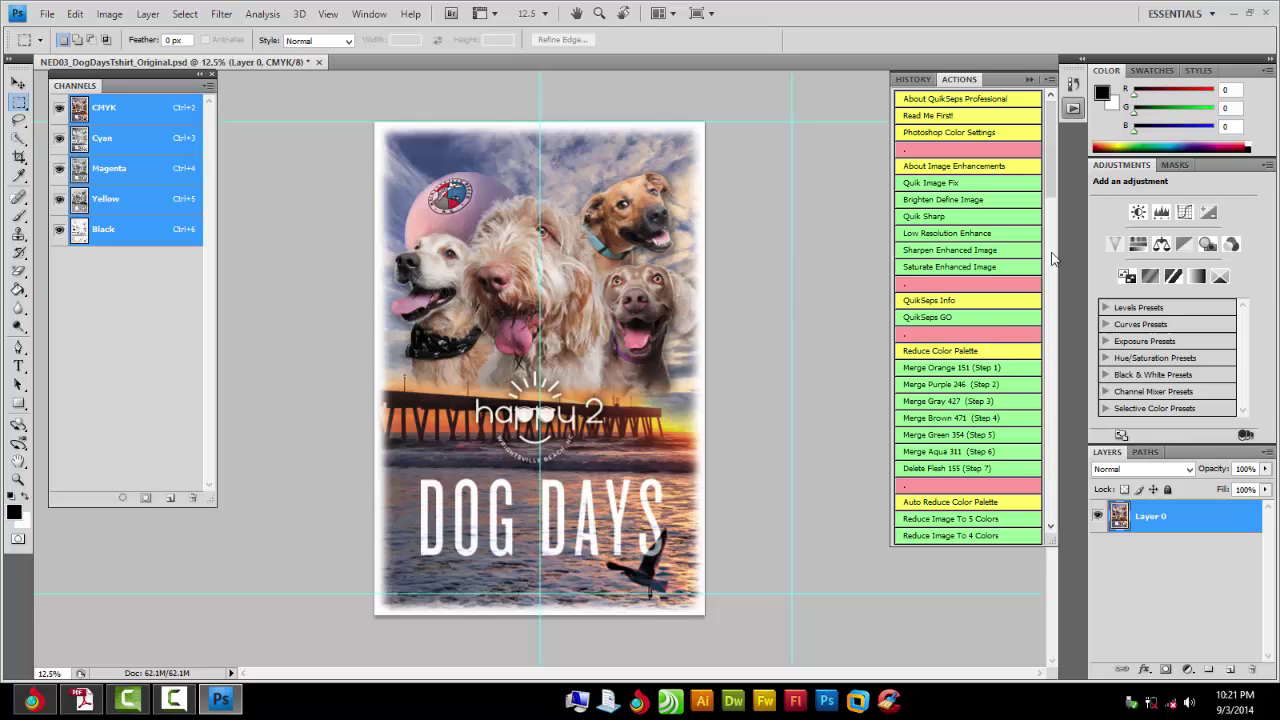
Run Process Color CMYK Seps and click Continue on each of its four warning messages.
{"action": "left_click_drag", "start_coordinate": [1049, 175], "coordinate": [1036, 373]}
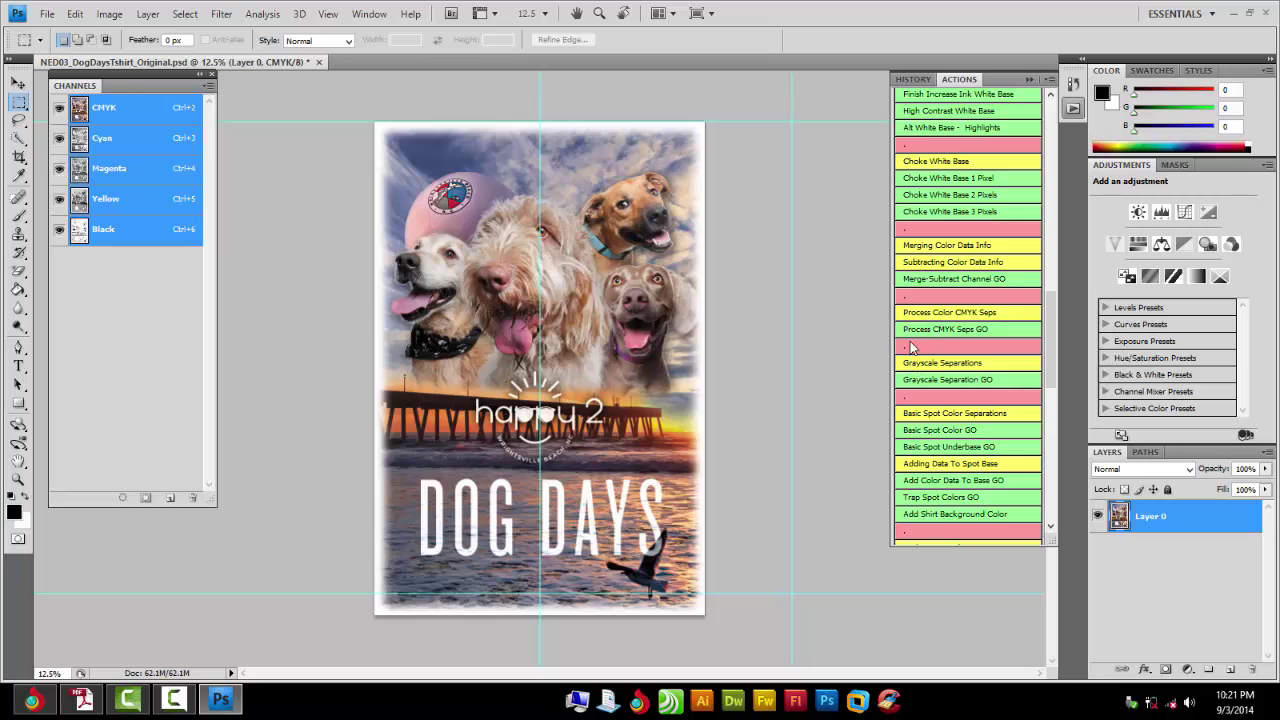
{"action": "left_click", "coordinate": [963, 316]}
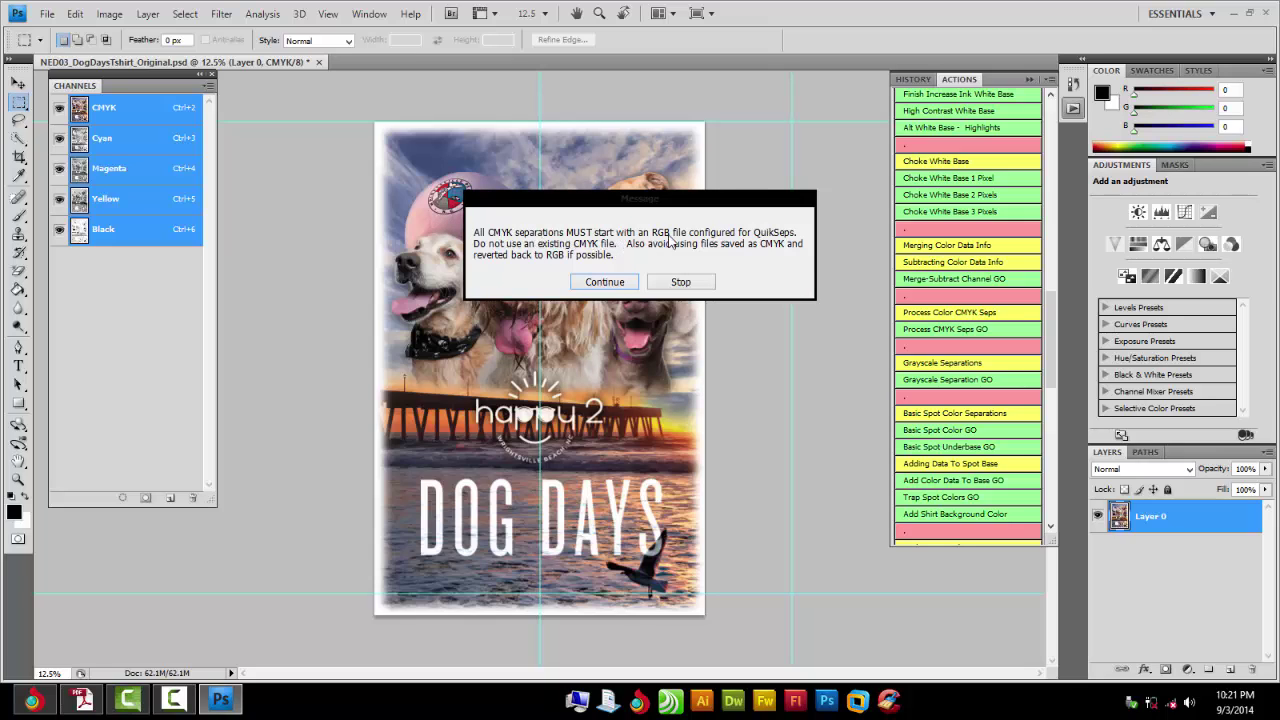
{"action": "left_click", "coordinate": [604, 282]}
{"action": "left_click", "coordinate": [601, 282]}
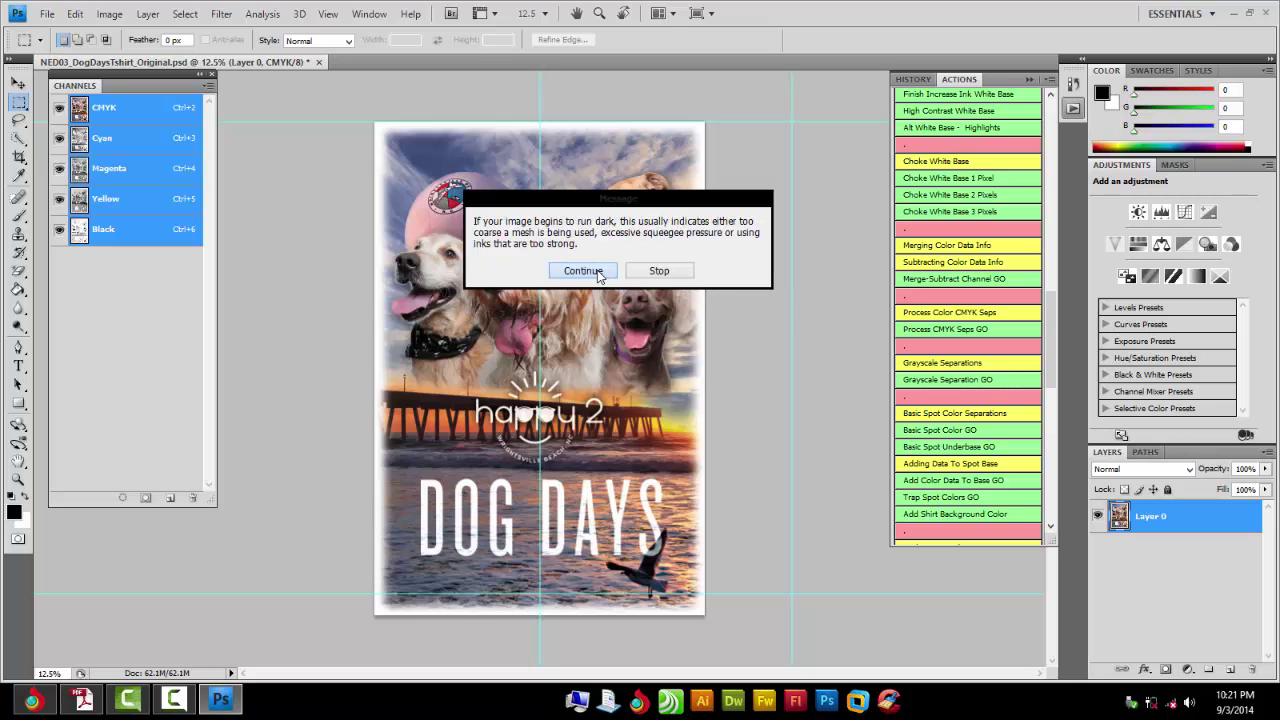
{"action": "left_click", "coordinate": [598, 276]}
{"action": "left_click", "coordinate": [604, 280]}
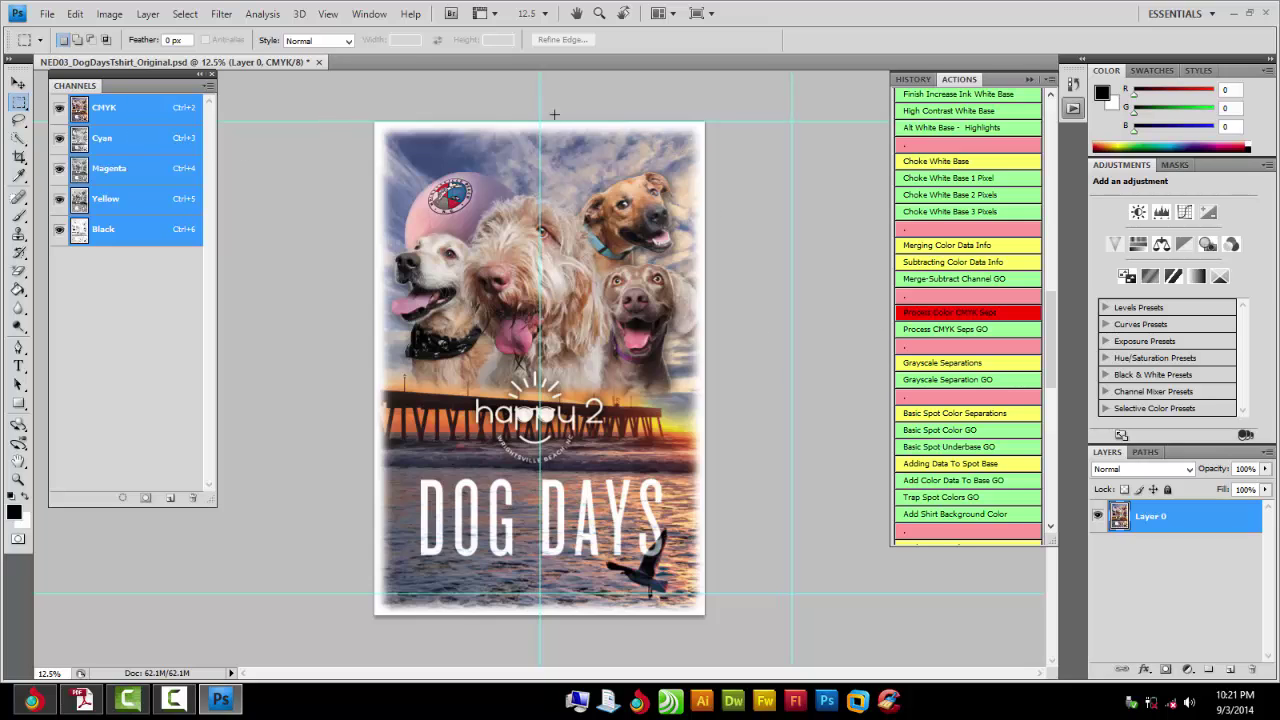
Select the Quik Image Fix action in the QuikSeps Actions panel.
{"action": "left_click_drag", "start_coordinate": [1057, 332], "coordinate": [1065, 126]}
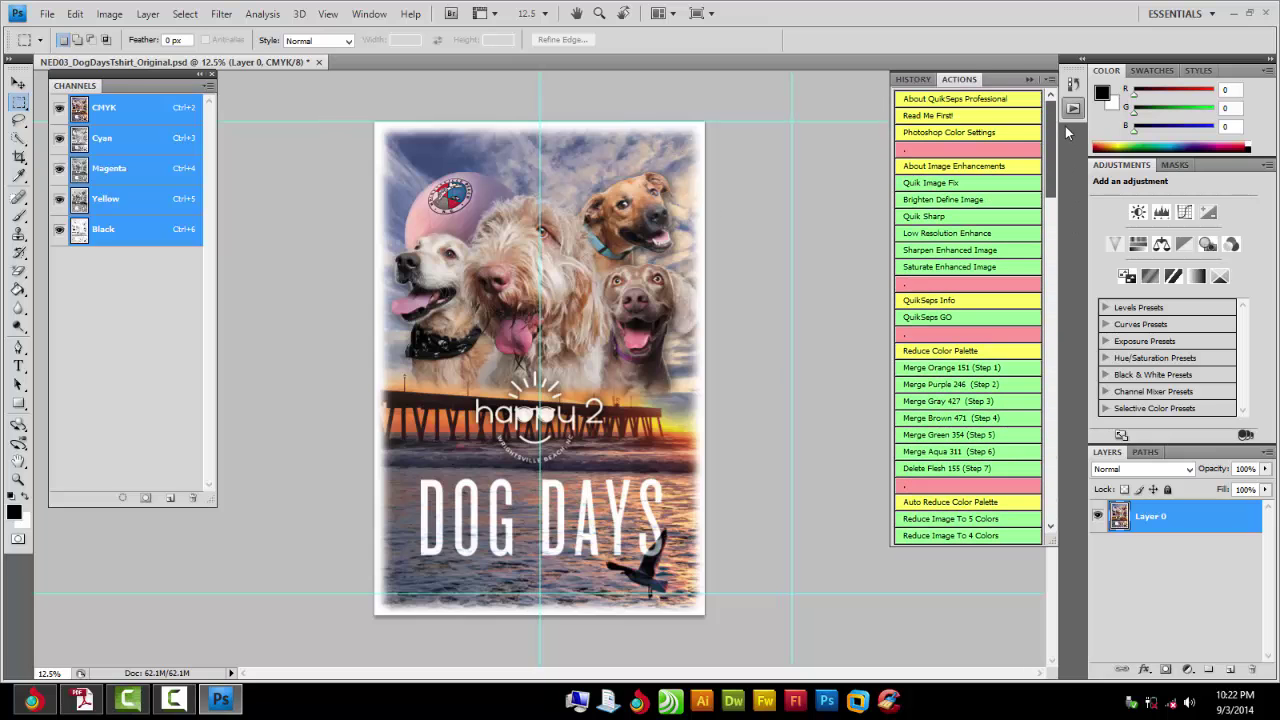
{"action": "left_click", "coordinate": [930, 185]}
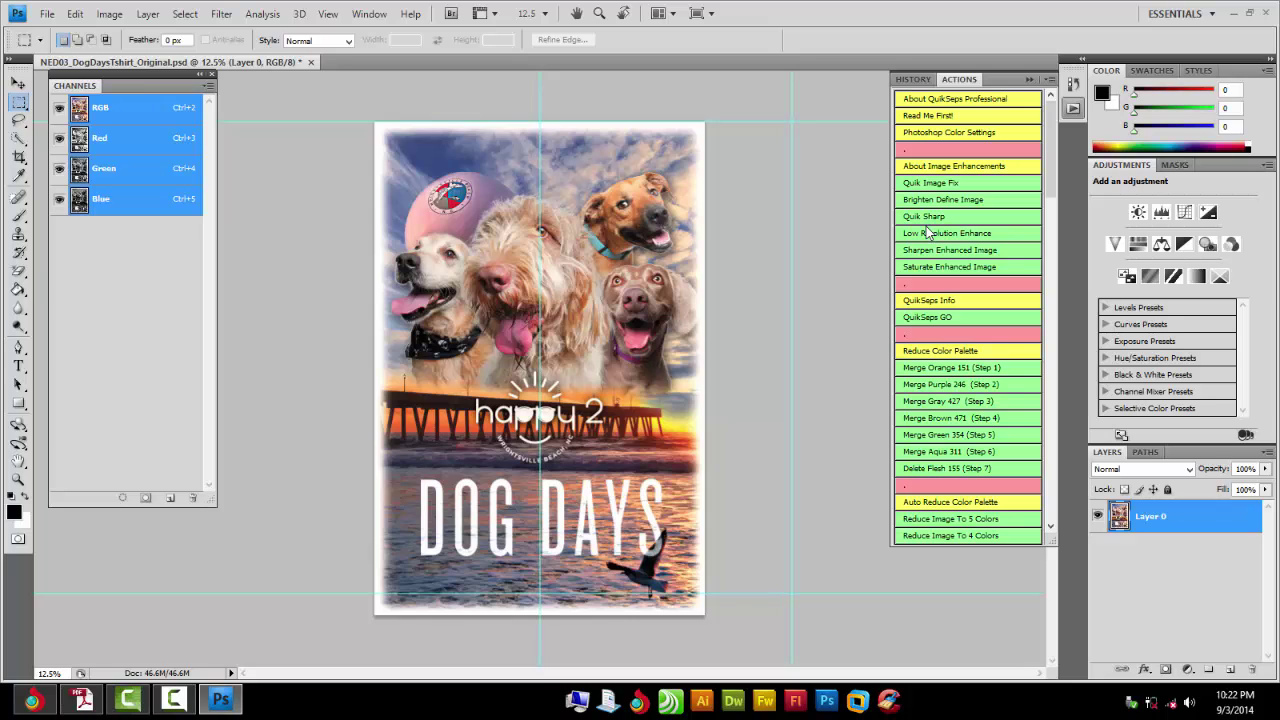
{"action": "left_click", "coordinate": [76, 14]}
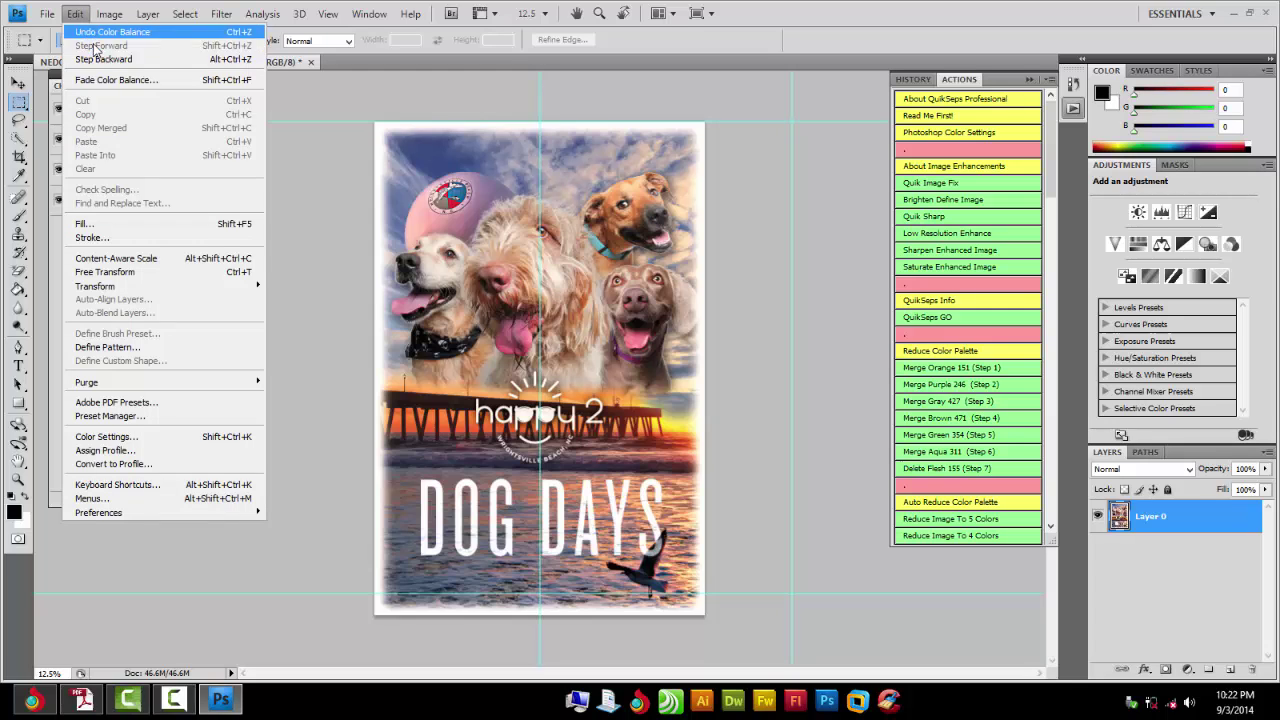
{"action": "left_click", "coordinate": [794, 232]}
{"action": "left_click", "coordinate": [912, 79]}
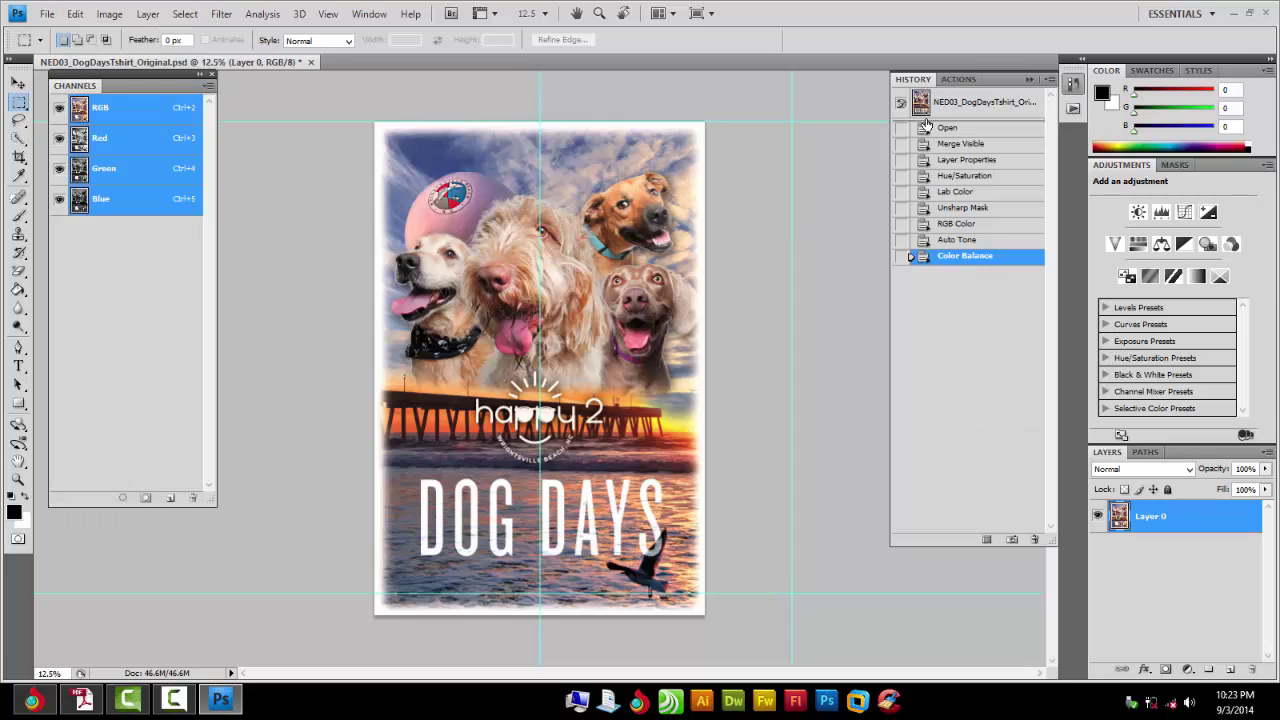
{"action": "left_click", "coordinate": [945, 243]}
{"action": "left_click", "coordinate": [944, 226]}
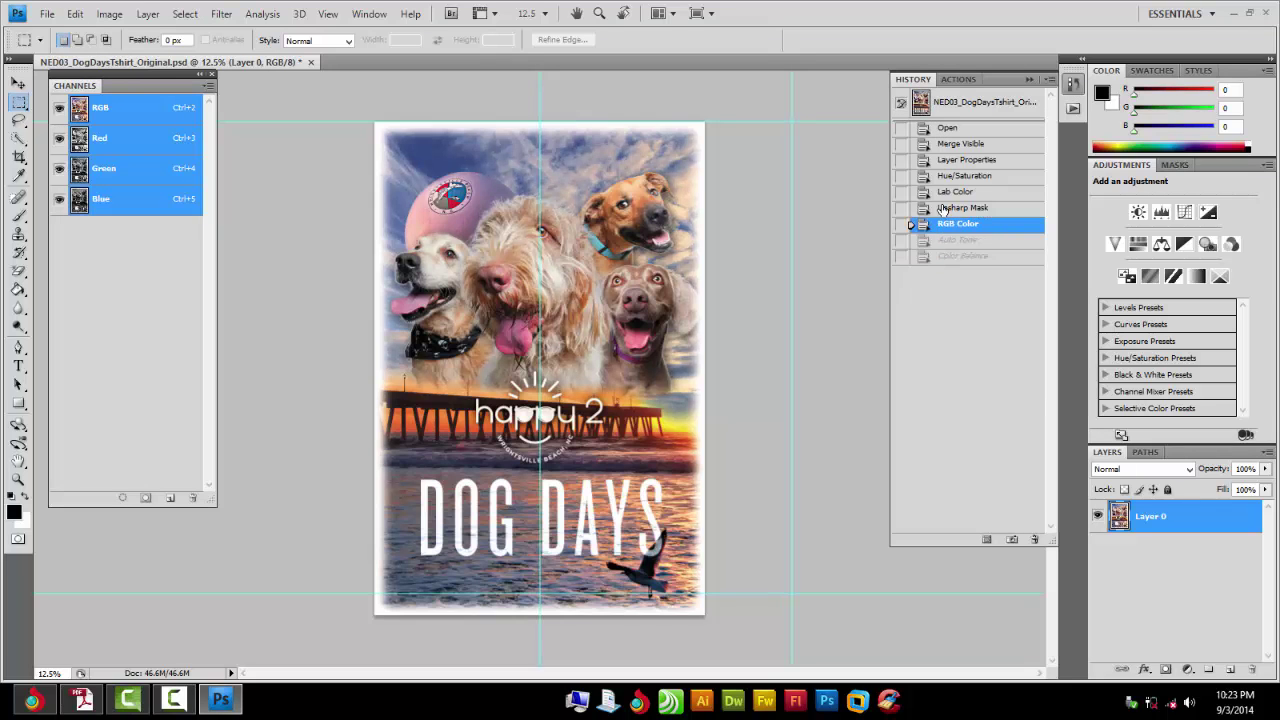
{"action": "left_click", "coordinate": [942, 209]}
{"action": "left_click", "coordinate": [944, 224]}
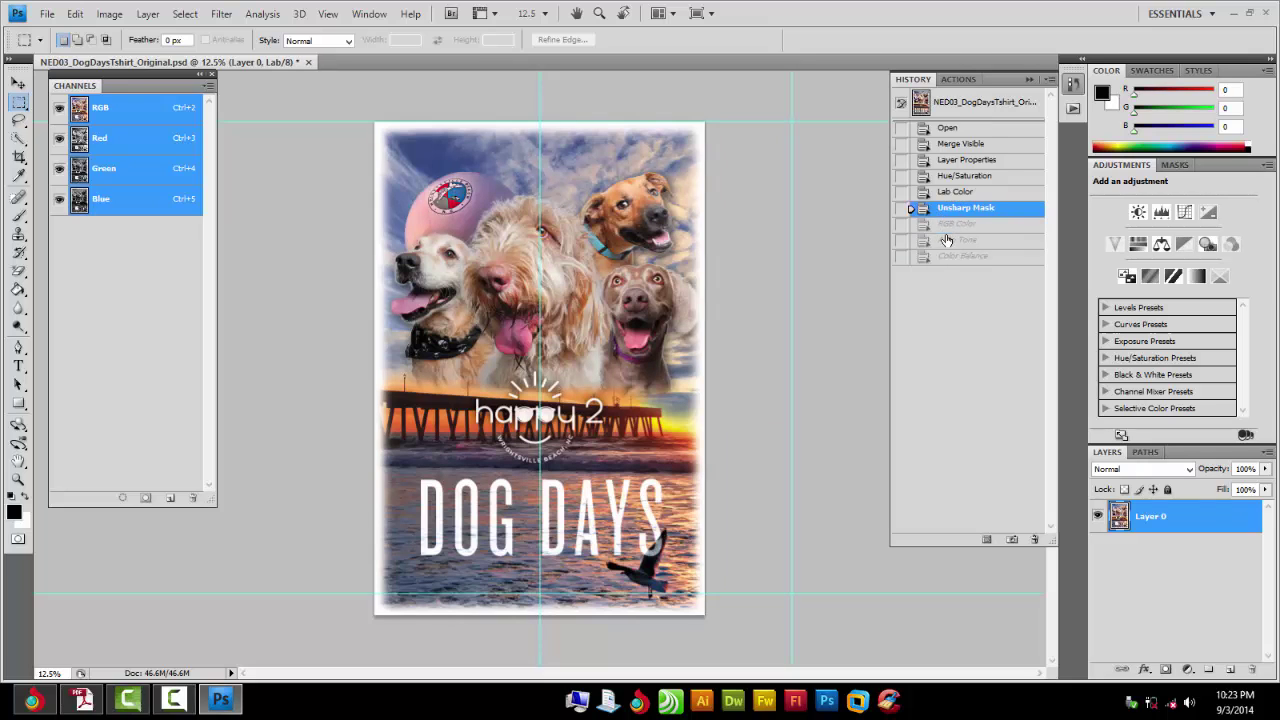
{"action": "left_click", "coordinate": [945, 241]}
{"action": "left_click", "coordinate": [946, 257]}
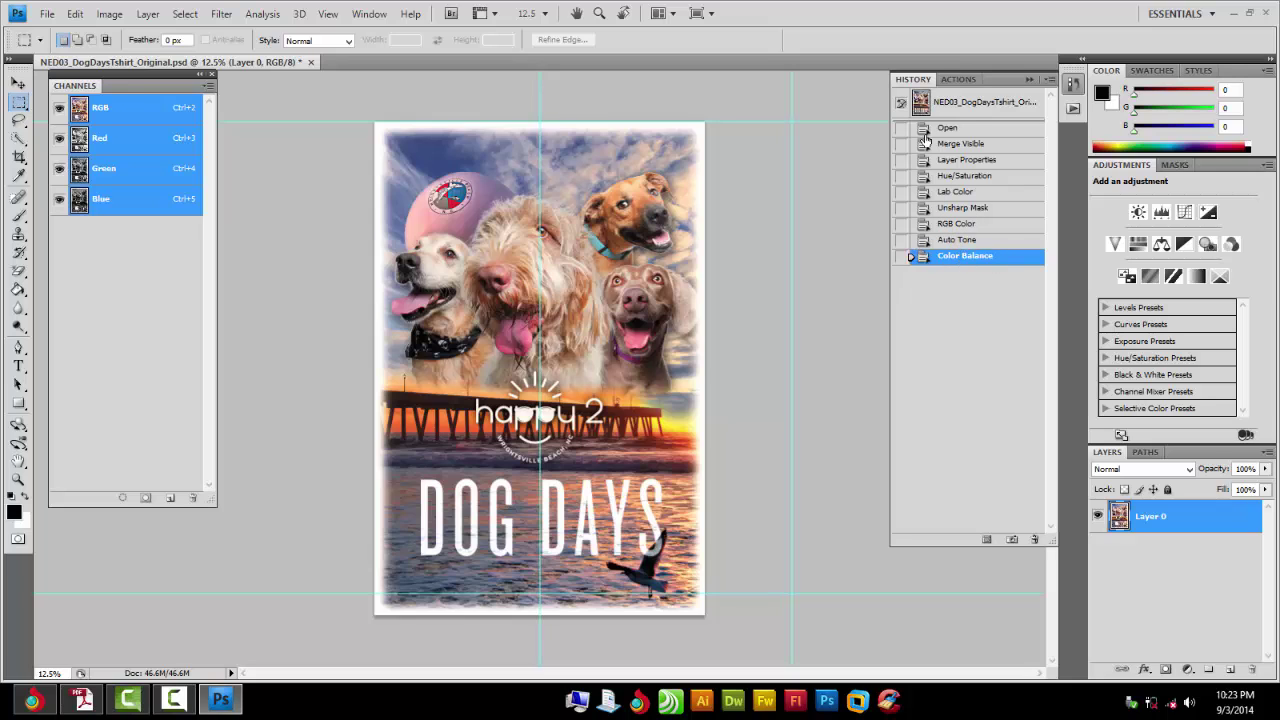
{"action": "left_click", "coordinate": [948, 80]}
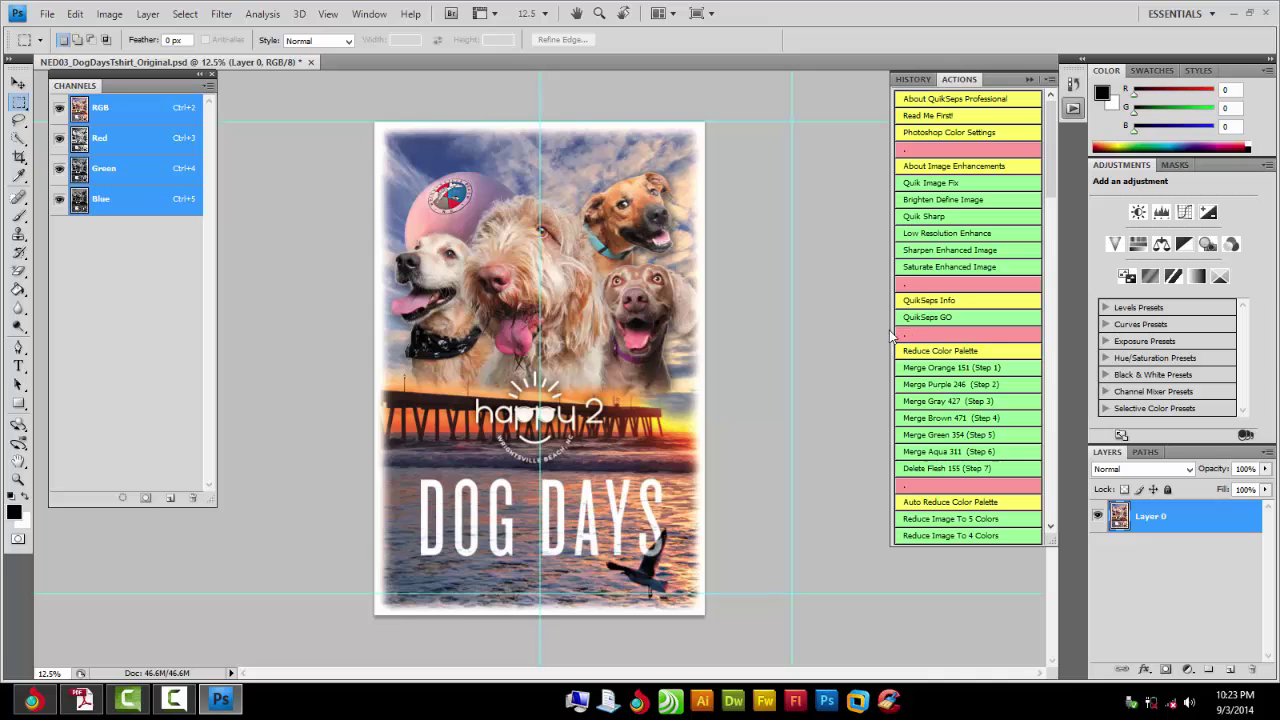
{"action": "left_click_drag", "start_coordinate": [1048, 150], "coordinate": [1022, 348]}
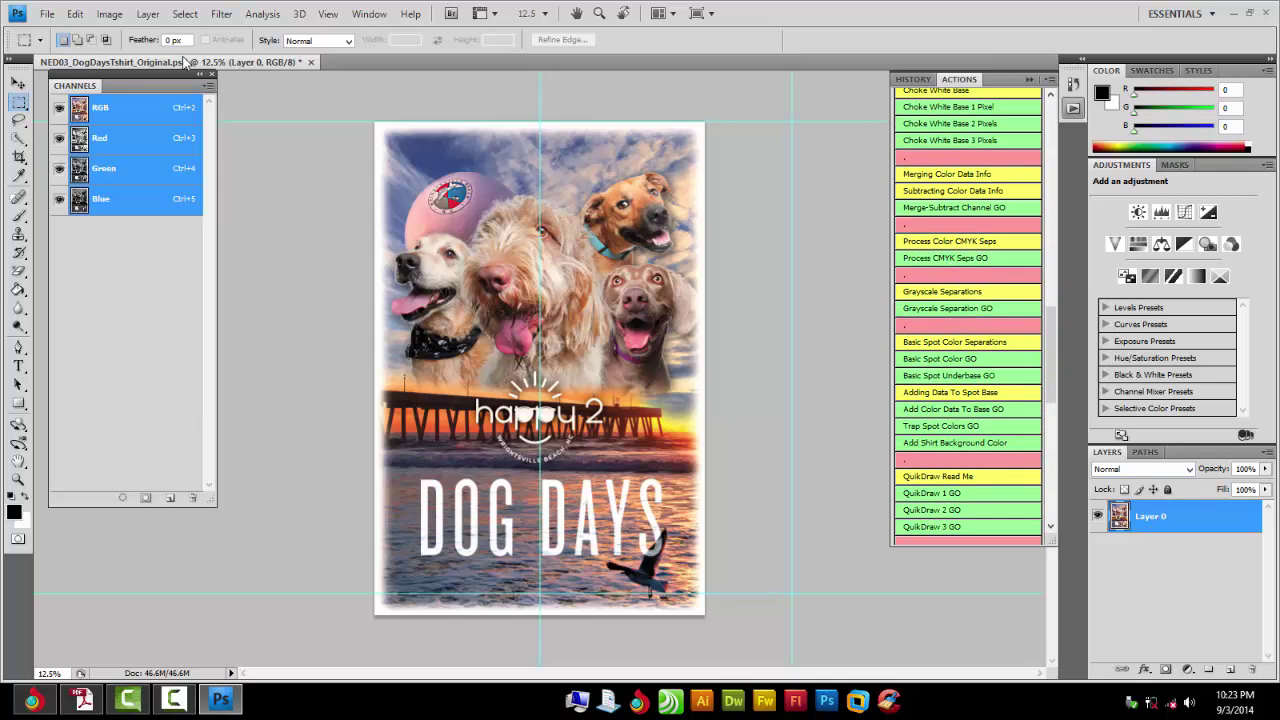
Run the Process CMYK Seps GO action to create the separated Dog Days copy.
{"action": "left_click_drag", "start_coordinate": [185, 62], "coordinate": [248, 70]}
{"action": "left_click", "coordinate": [928, 265]}
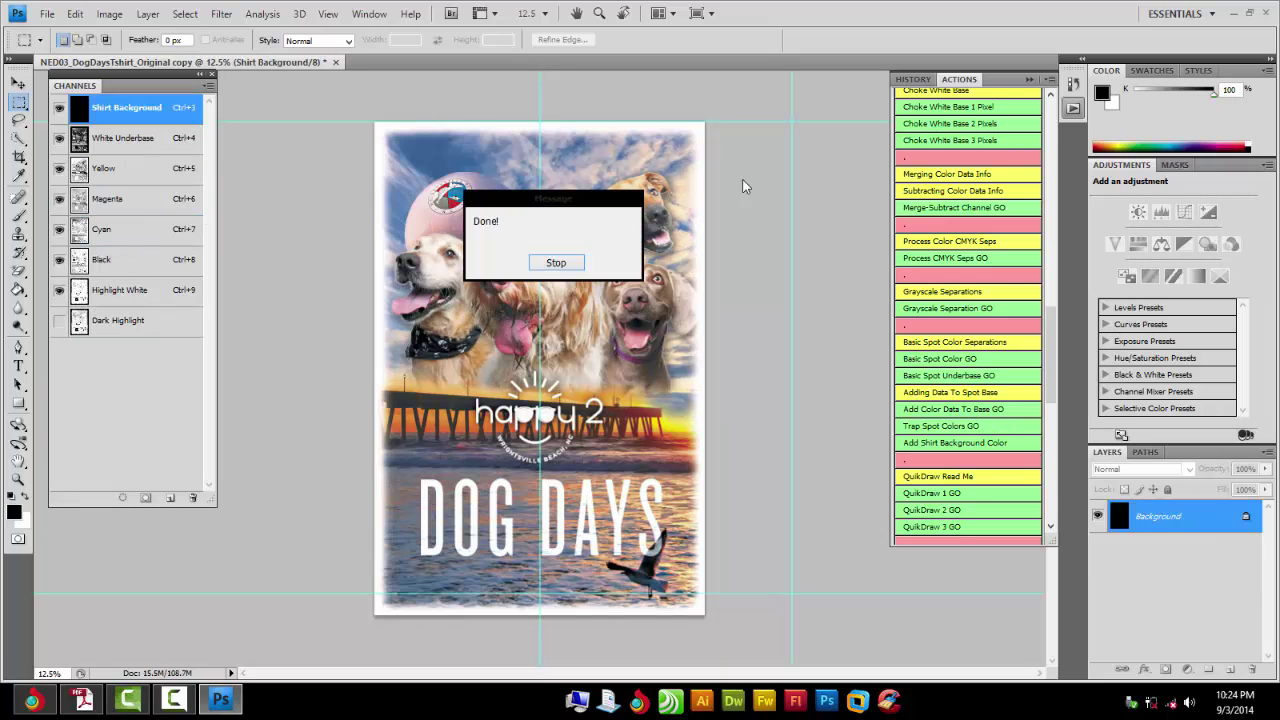
Dismiss the Done! message and delete the Dark Highlight and Highlight White channels.
{"action": "left_click", "coordinate": [553, 264]}
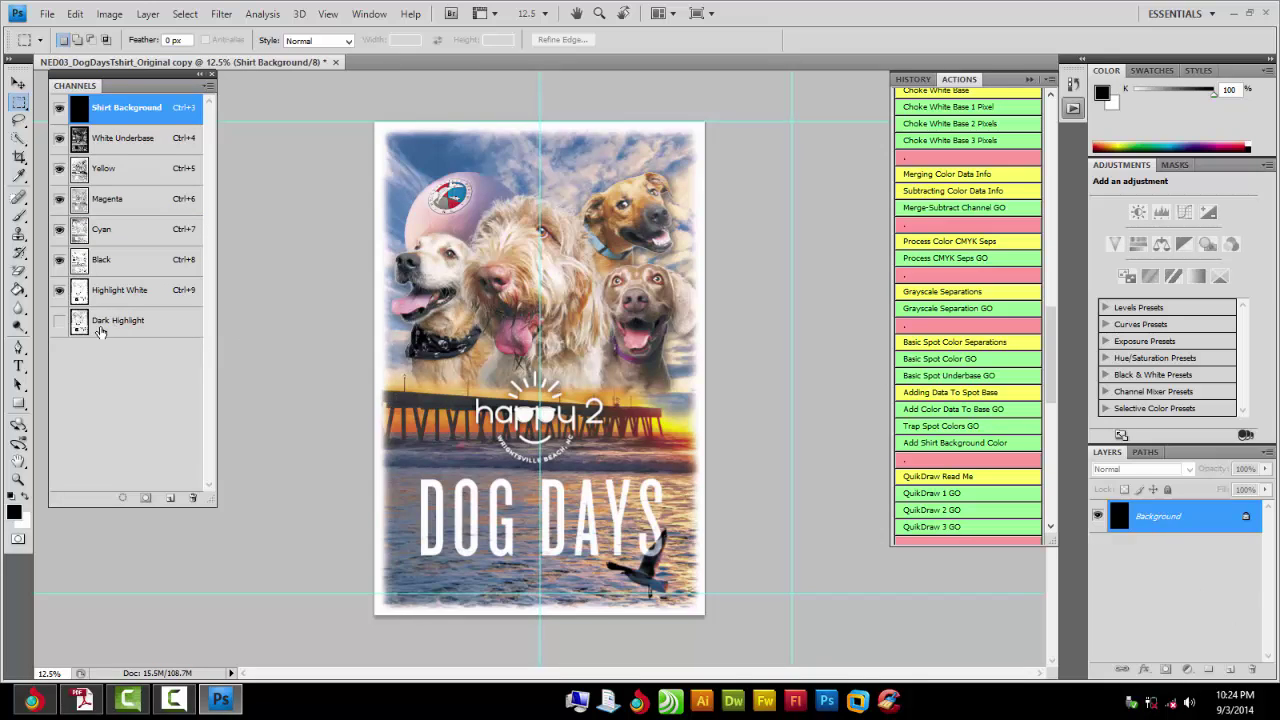
{"action": "left_click", "coordinate": [59, 290]}
{"action": "left_click", "coordinate": [59, 138]}
{"action": "left_click", "coordinate": [59, 107]}
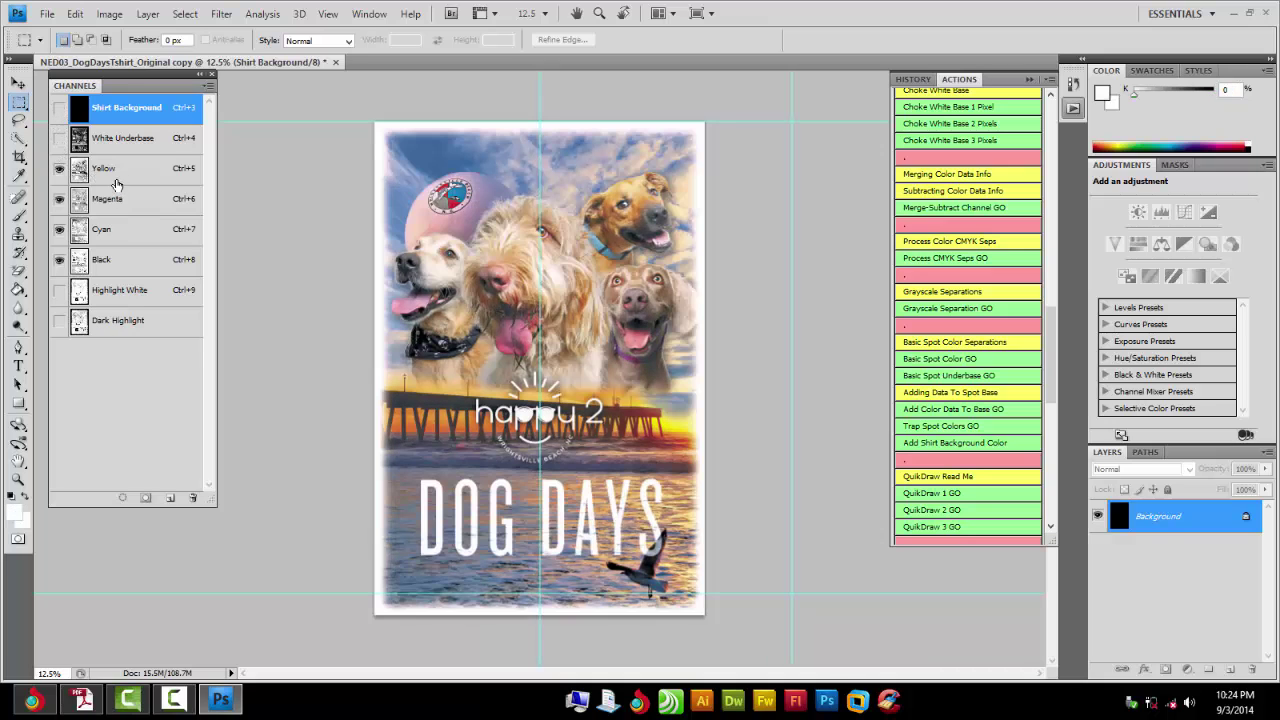
{"action": "left_click", "coordinate": [122, 321]}
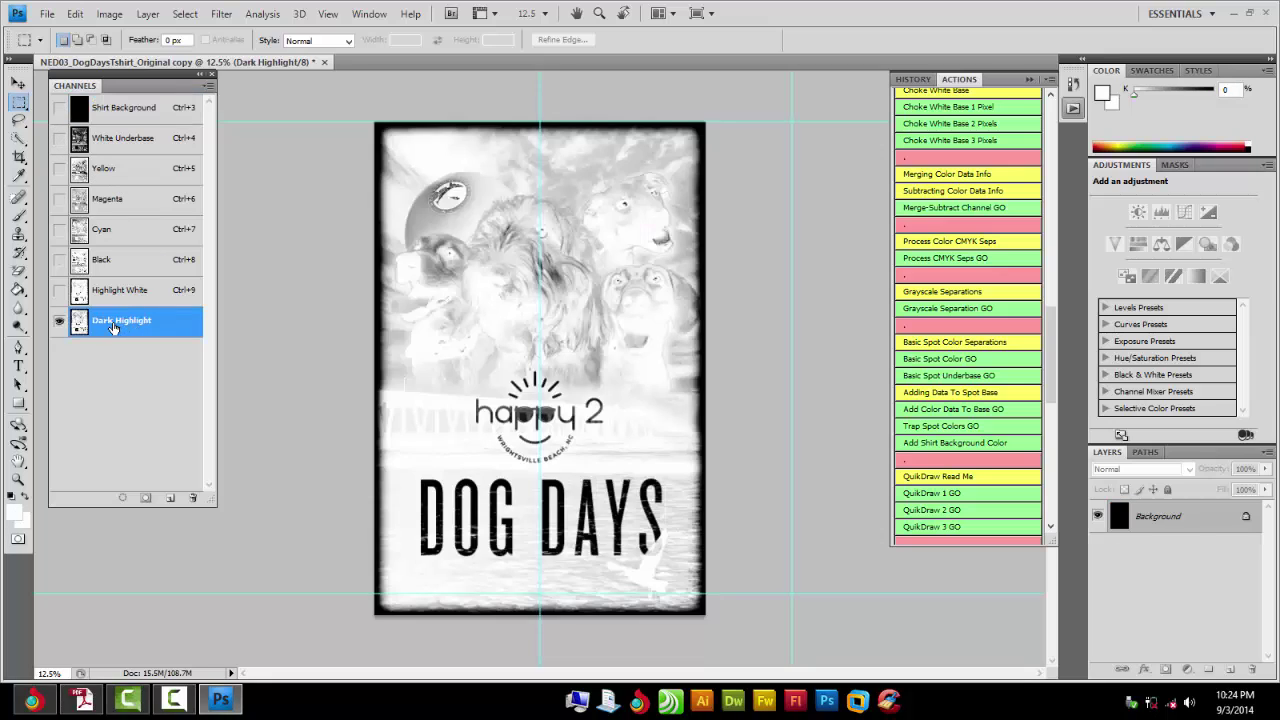
{"action": "left_click_drag", "start_coordinate": [113, 328], "coordinate": [194, 498]}
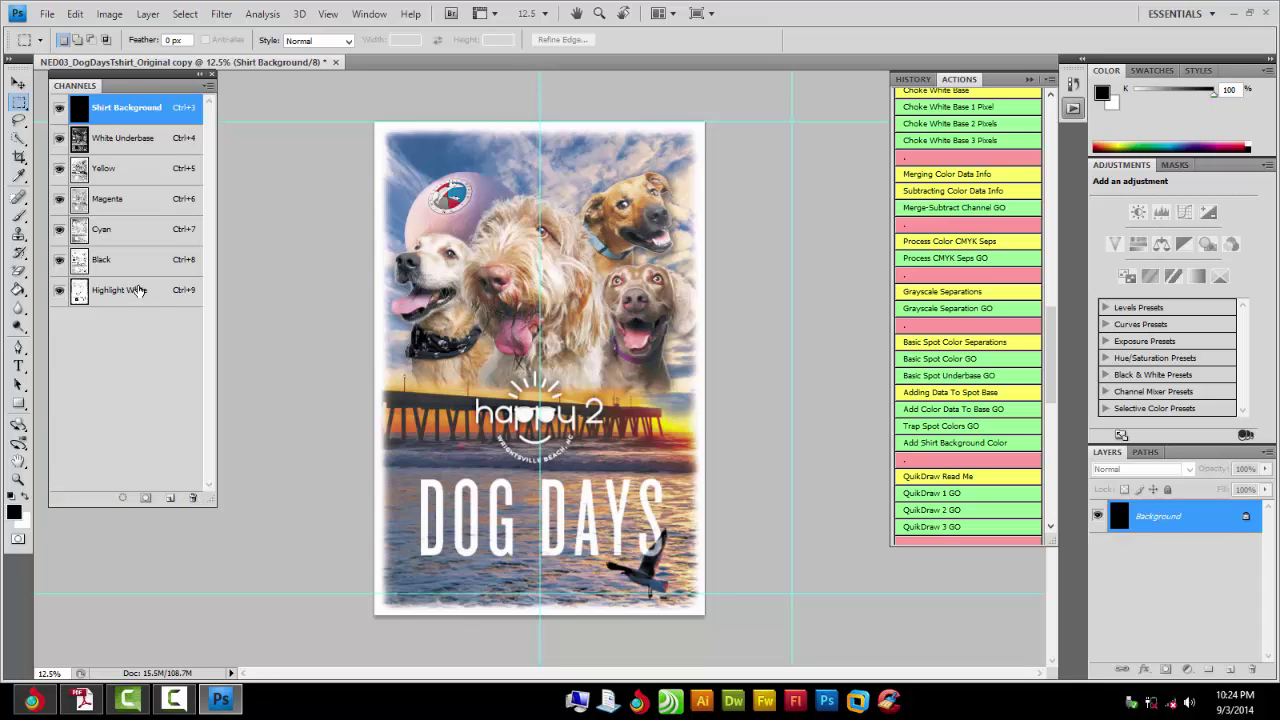
{"action": "left_click_drag", "start_coordinate": [138, 291], "coordinate": [196, 498]}
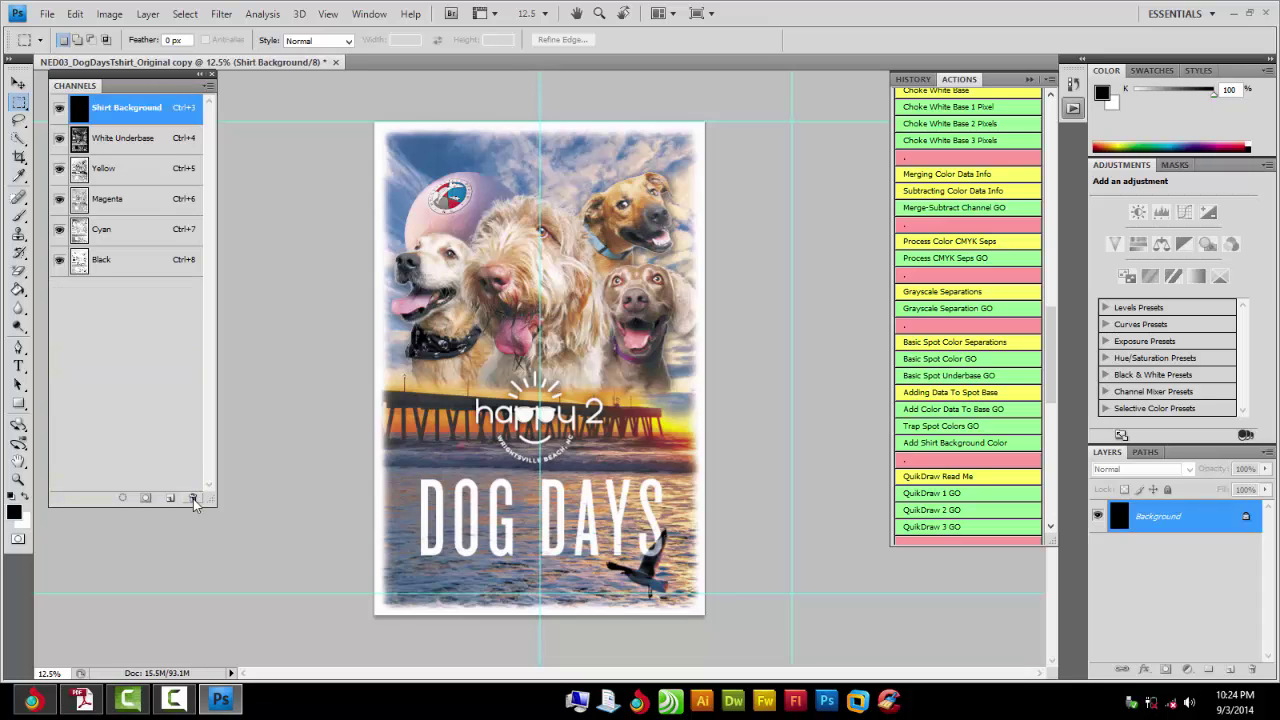
Delete the Shirt Background channel, keeping White Underbase and the four CMYK channels.
{"action": "left_click", "coordinate": [122, 138]}
{"action": "left_click_drag", "start_coordinate": [122, 138], "coordinate": [192, 497]}
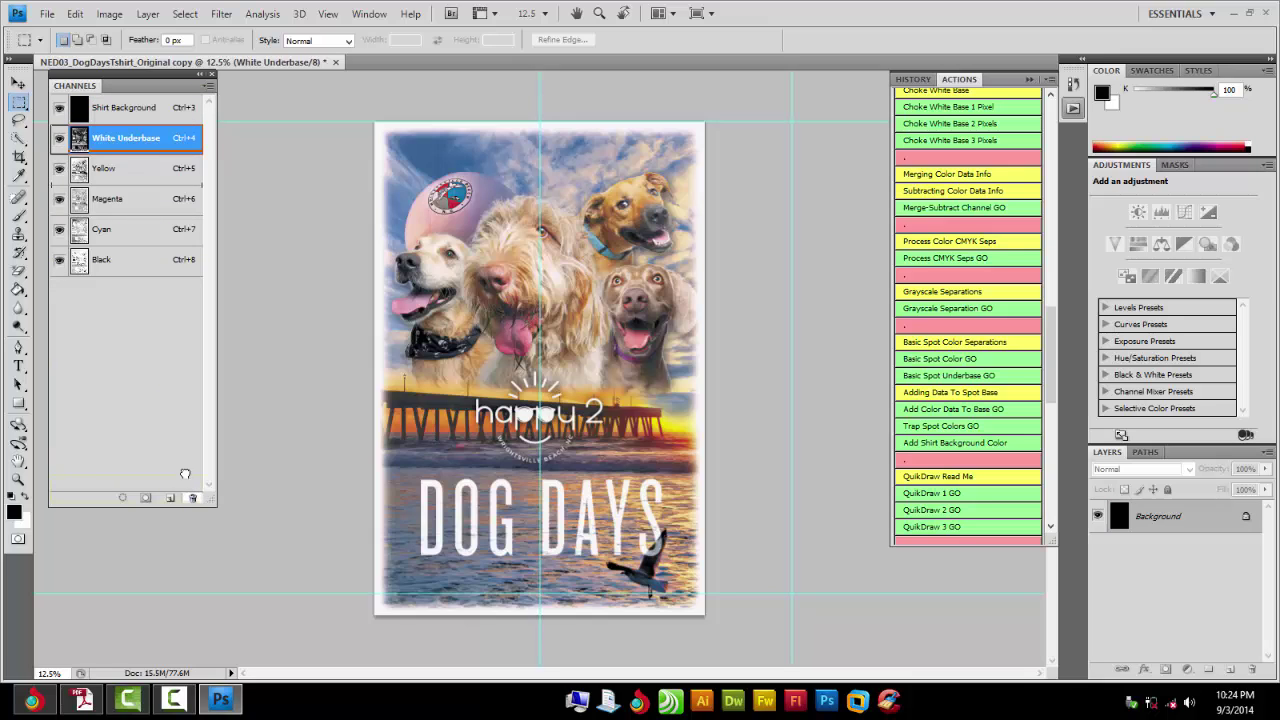
{"action": "left_click_drag", "start_coordinate": [192, 497], "coordinate": [192, 497]}
{"action": "left_click", "coordinate": [125, 142]}
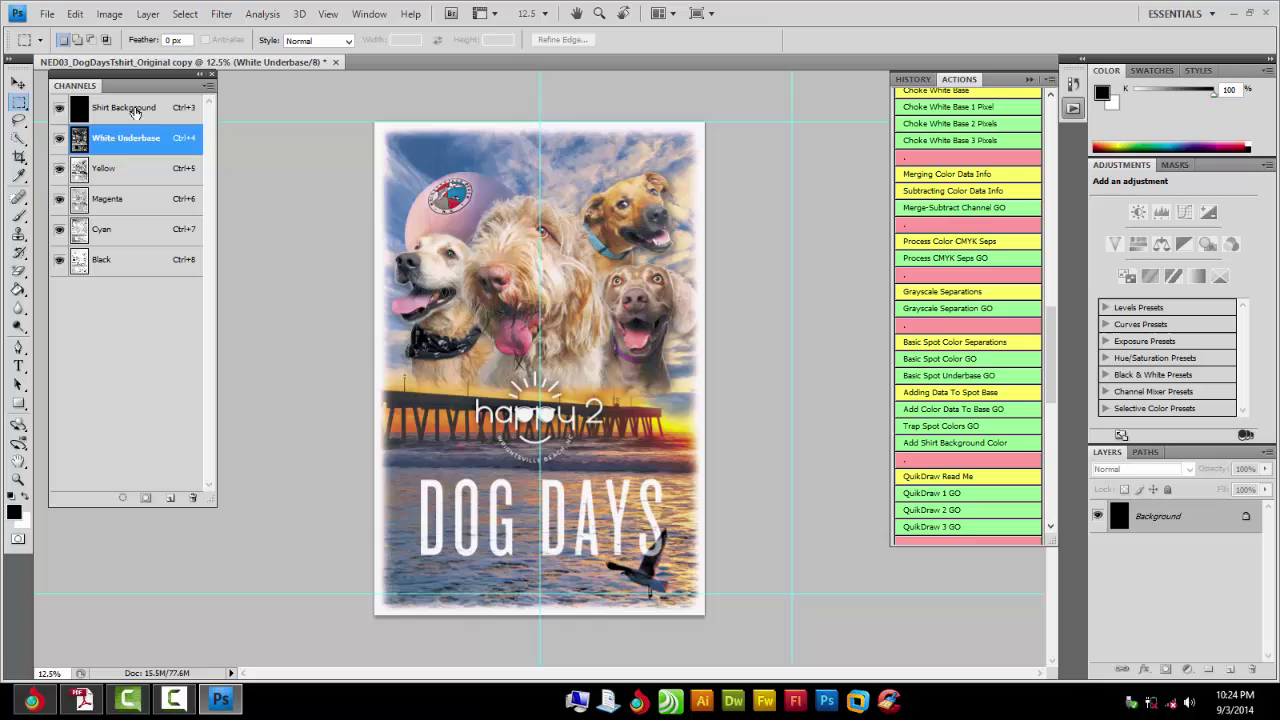
{"action": "left_click_drag", "start_coordinate": [128, 107], "coordinate": [196, 497]}
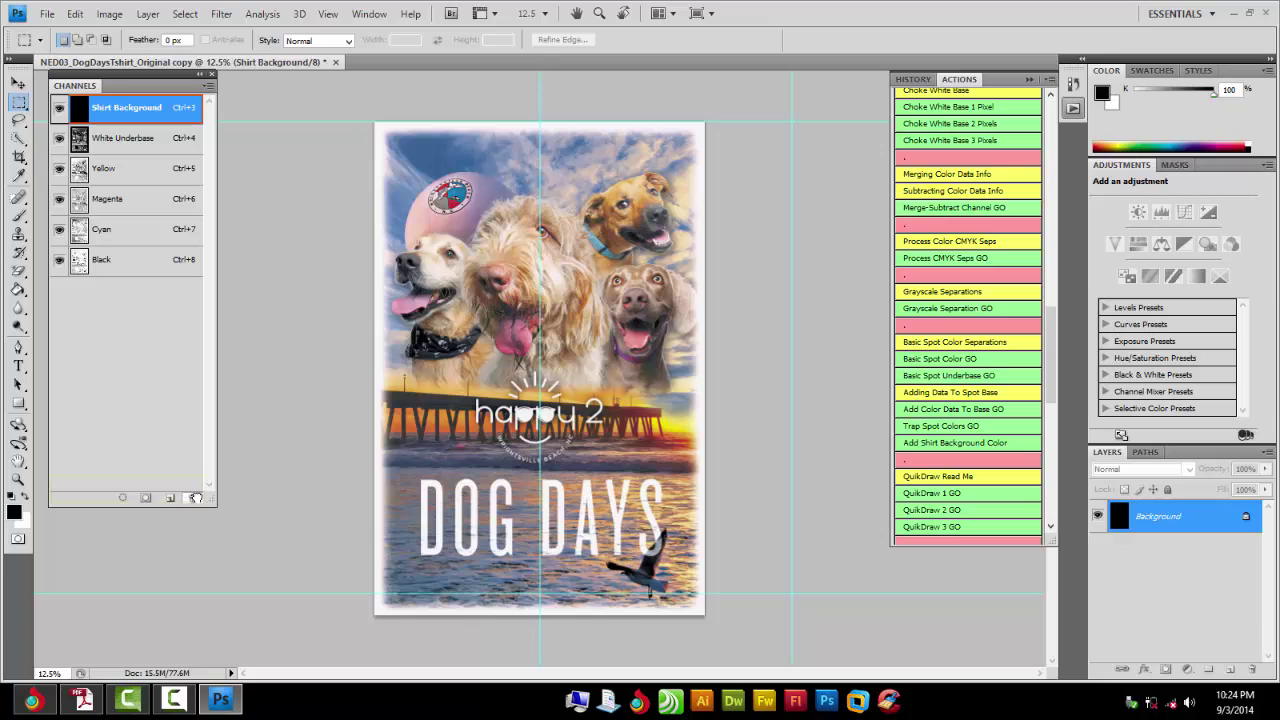
{"action": "left_click_drag", "start_coordinate": [196, 497], "coordinate": [84, 114]}
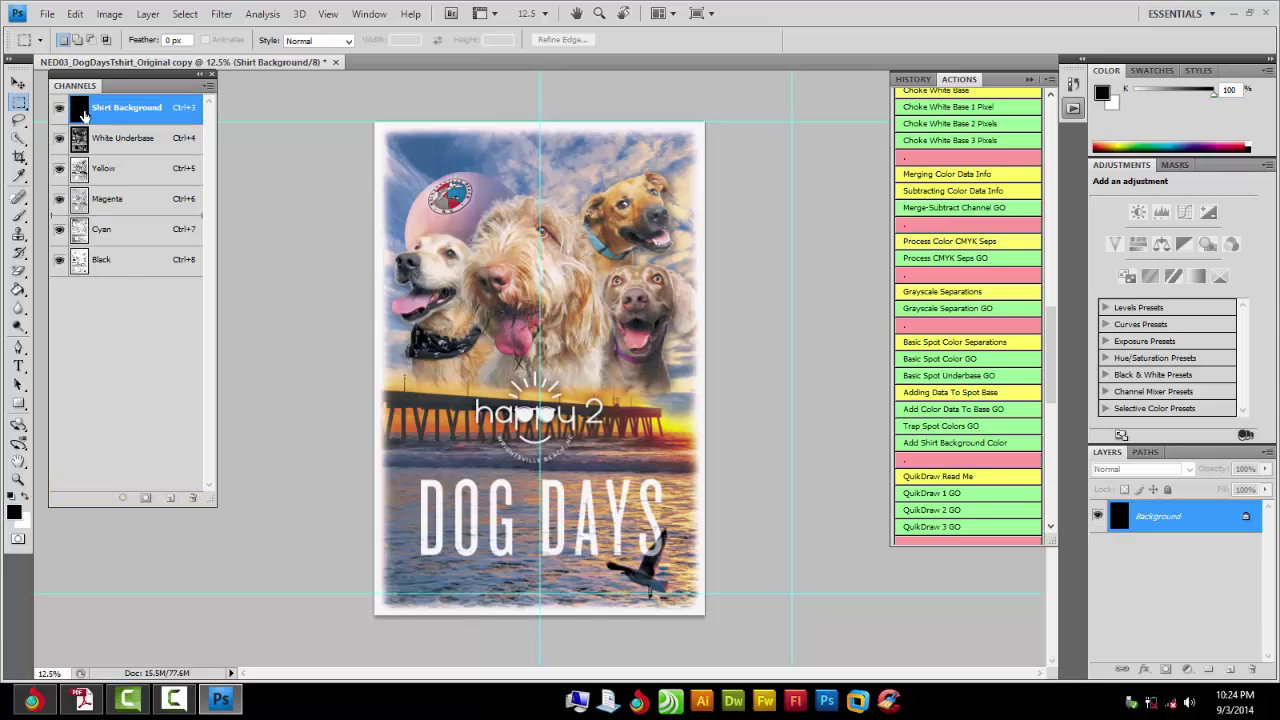
{"action": "left_click", "coordinate": [60, 110]}
{"action": "left_click", "coordinate": [60, 110]}
{"action": "left_click", "coordinate": [60, 110]}
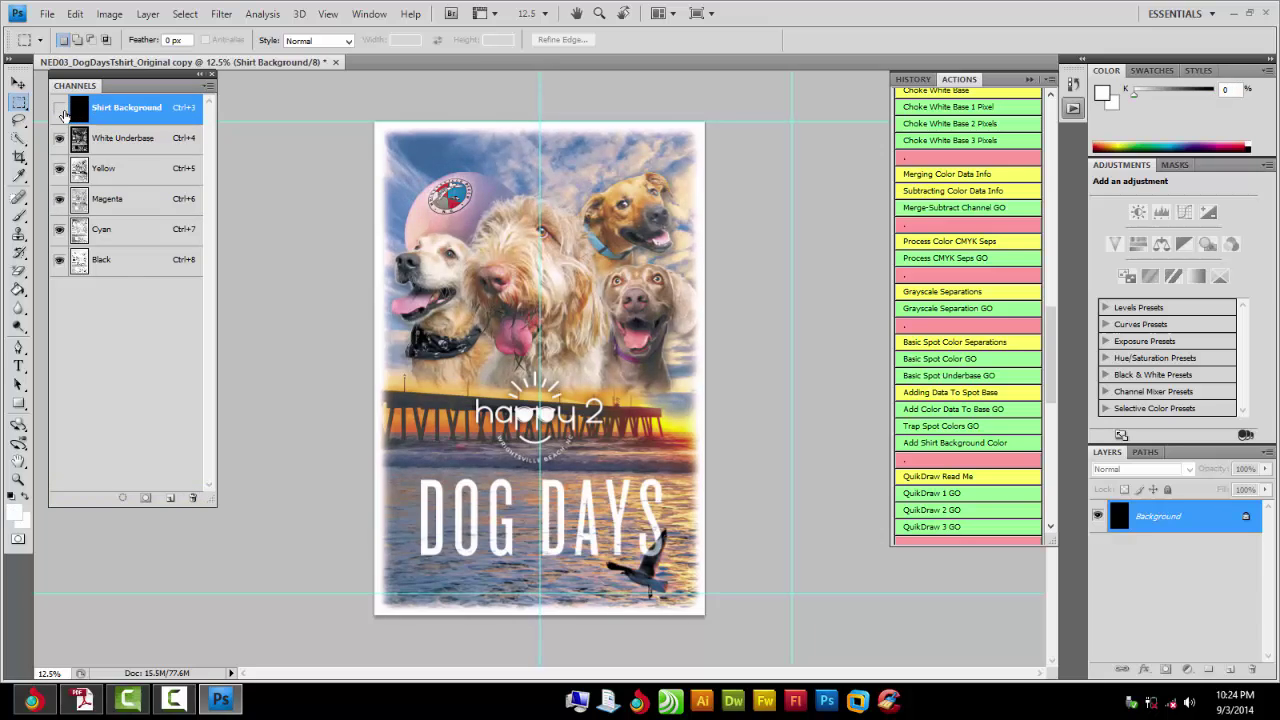
{"action": "left_click", "coordinate": [60, 110]}
{"action": "left_click_drag", "start_coordinate": [110, 112], "coordinate": [193, 497]}
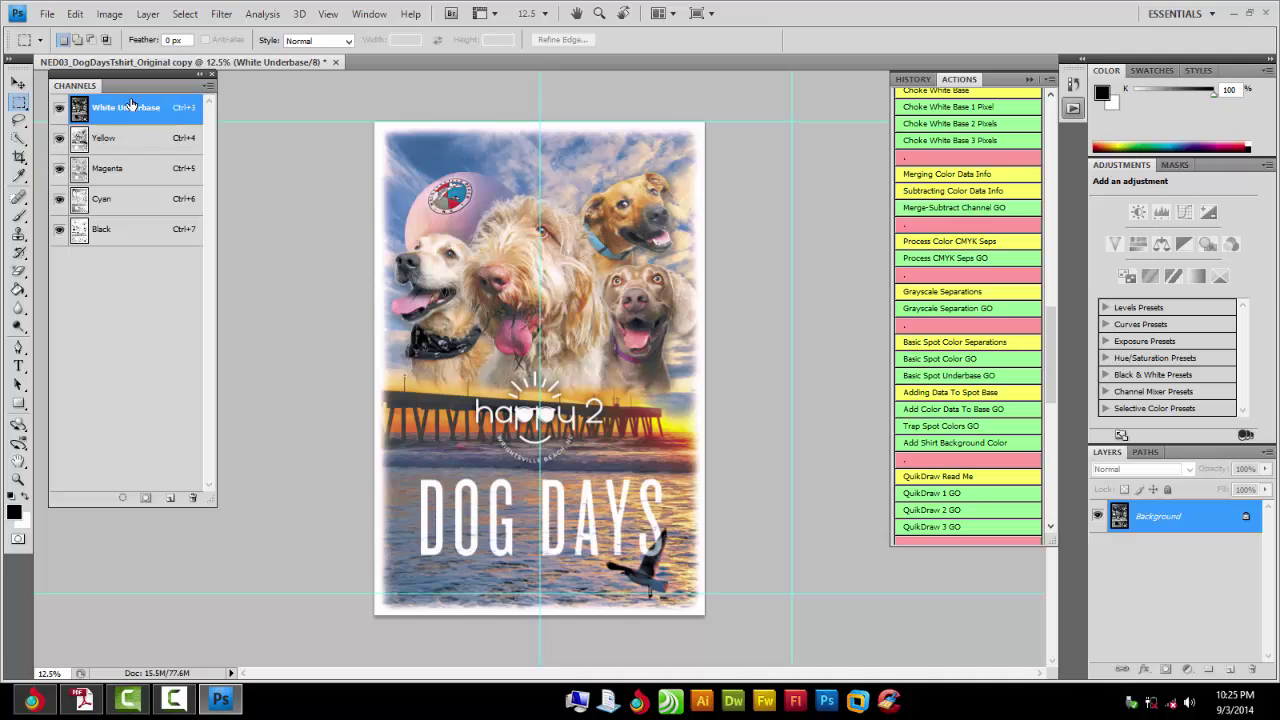
Hide the Yellow, Magenta and Cyan channels so only the White Underbase plate shows.
{"action": "left_click", "coordinate": [59, 138]}
{"action": "left_click", "coordinate": [59, 168]}
{"action": "left_click", "coordinate": [59, 199]}
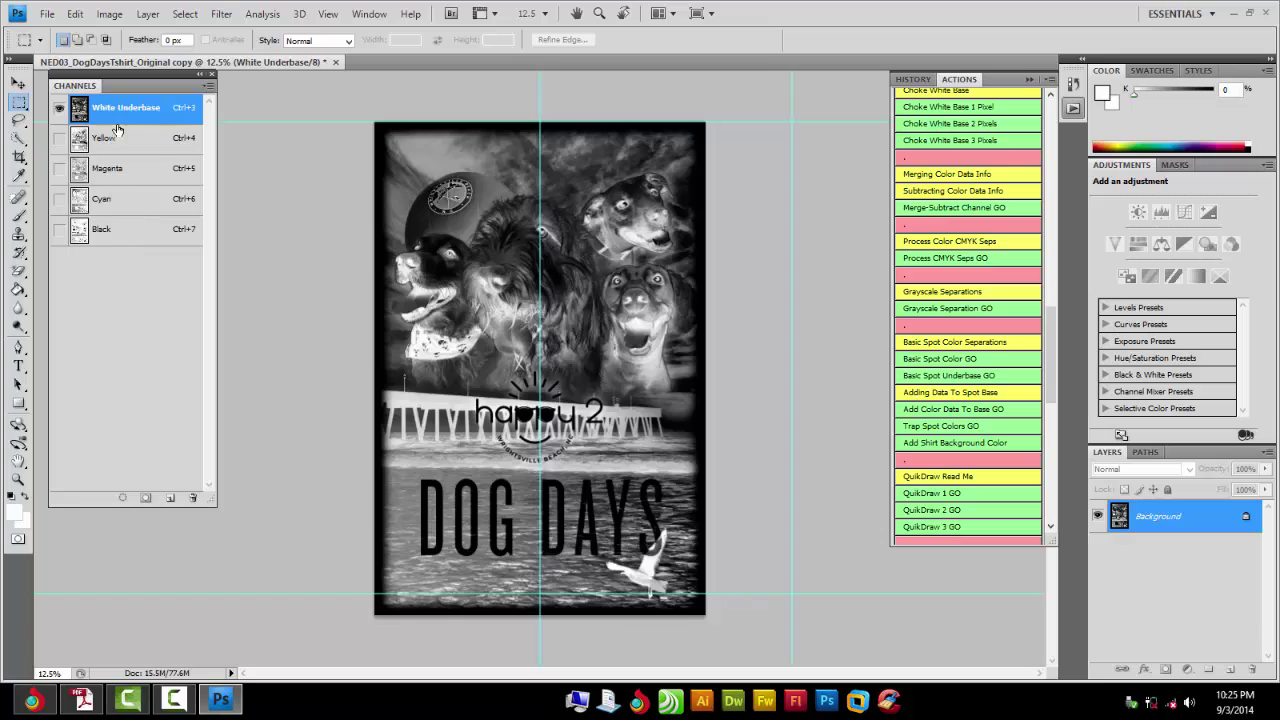
Preview a Brightness/Contrast change on the underbase, down to brightness -150, then cancel it.
{"action": "left_click", "coordinate": [111, 18]}
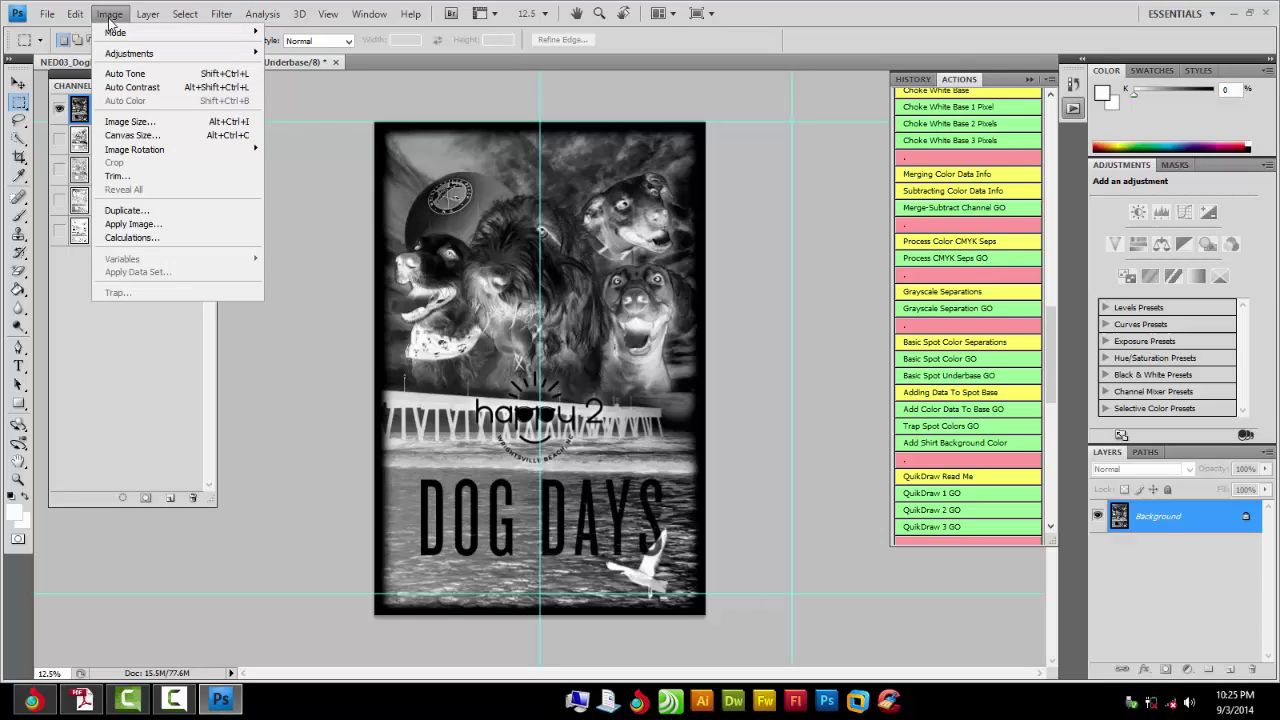
{"action": "mouse_move", "coordinate": [128, 54]}
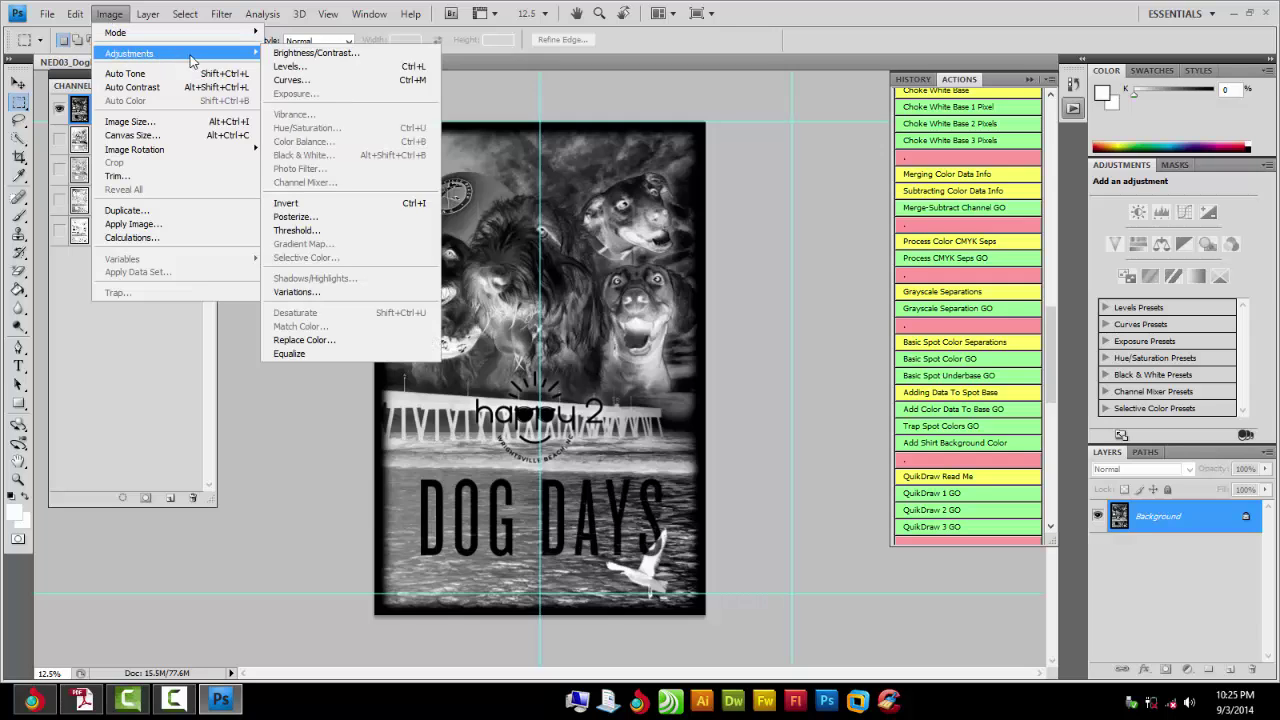
{"action": "left_click", "coordinate": [292, 54]}
{"action": "left_click_drag", "start_coordinate": [566, 205], "coordinate": [752, 191]}
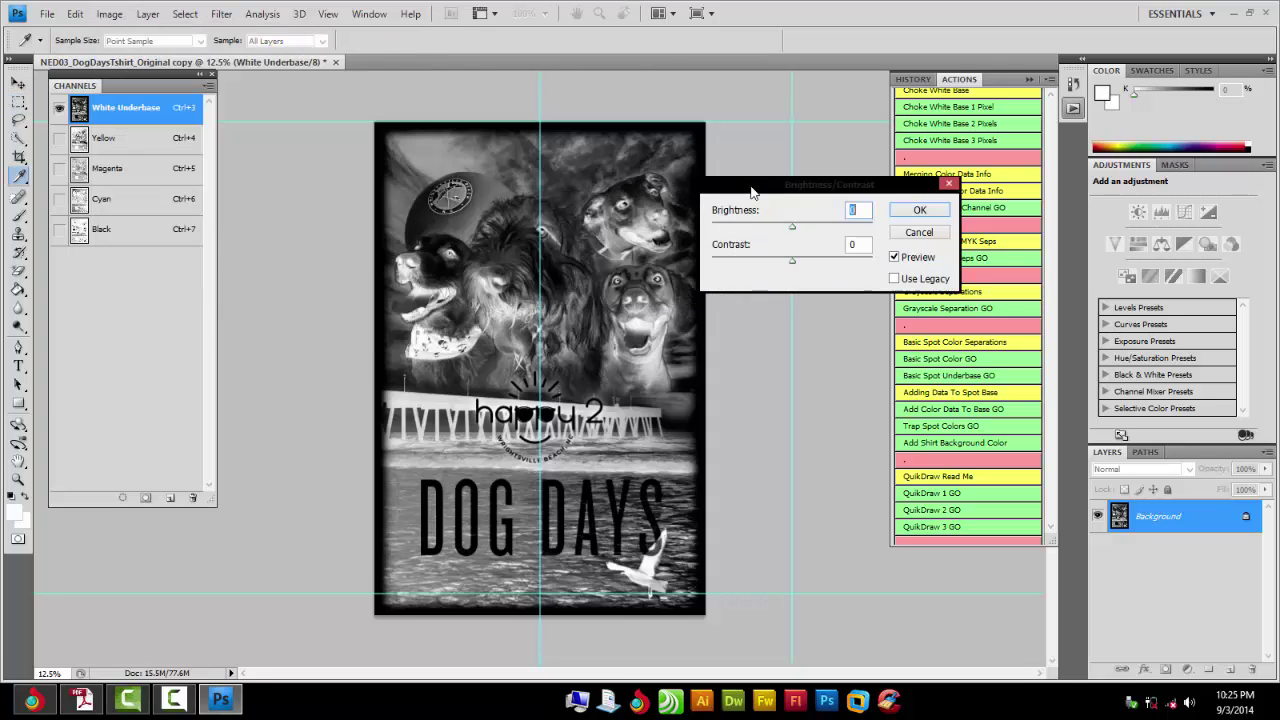
{"action": "left_click_drag", "start_coordinate": [793, 228], "coordinate": [741, 262]}
{"action": "left_click_drag", "start_coordinate": [820, 227], "coordinate": [844, 262]}
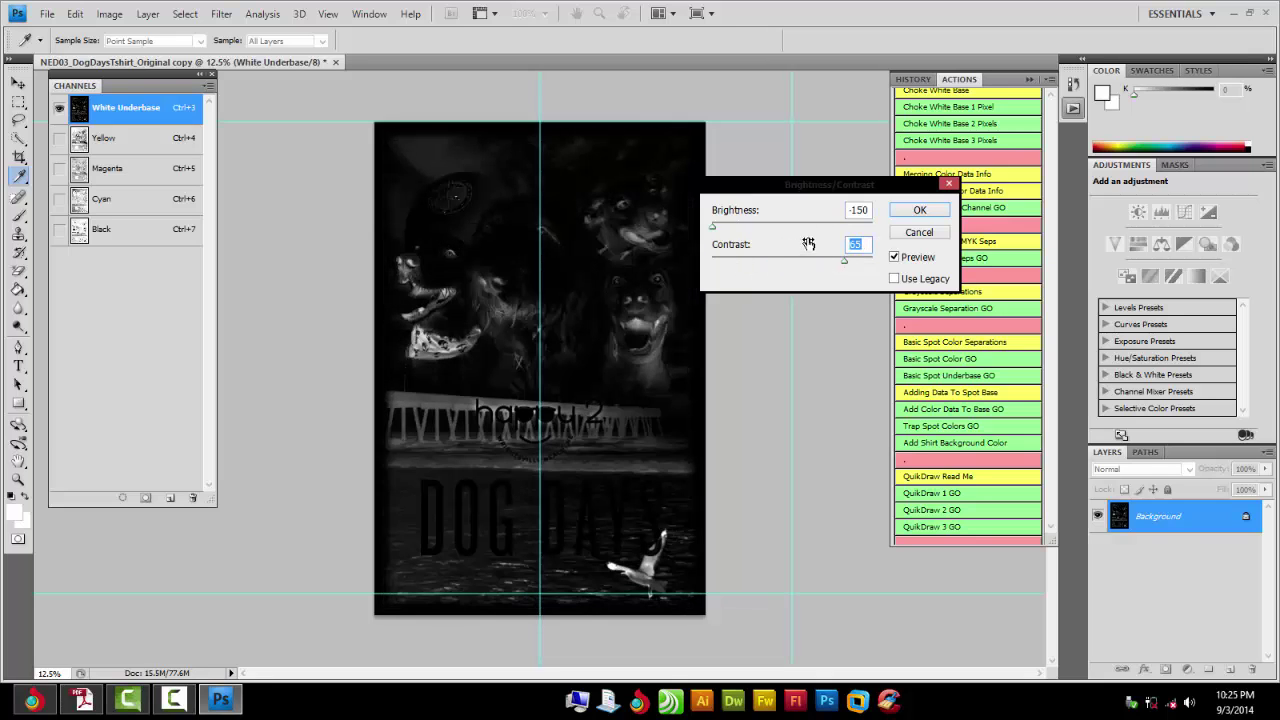
{"action": "left_click", "coordinate": [894, 257]}
{"action": "left_click", "coordinate": [894, 257]}
{"action": "left_click", "coordinate": [913, 233]}
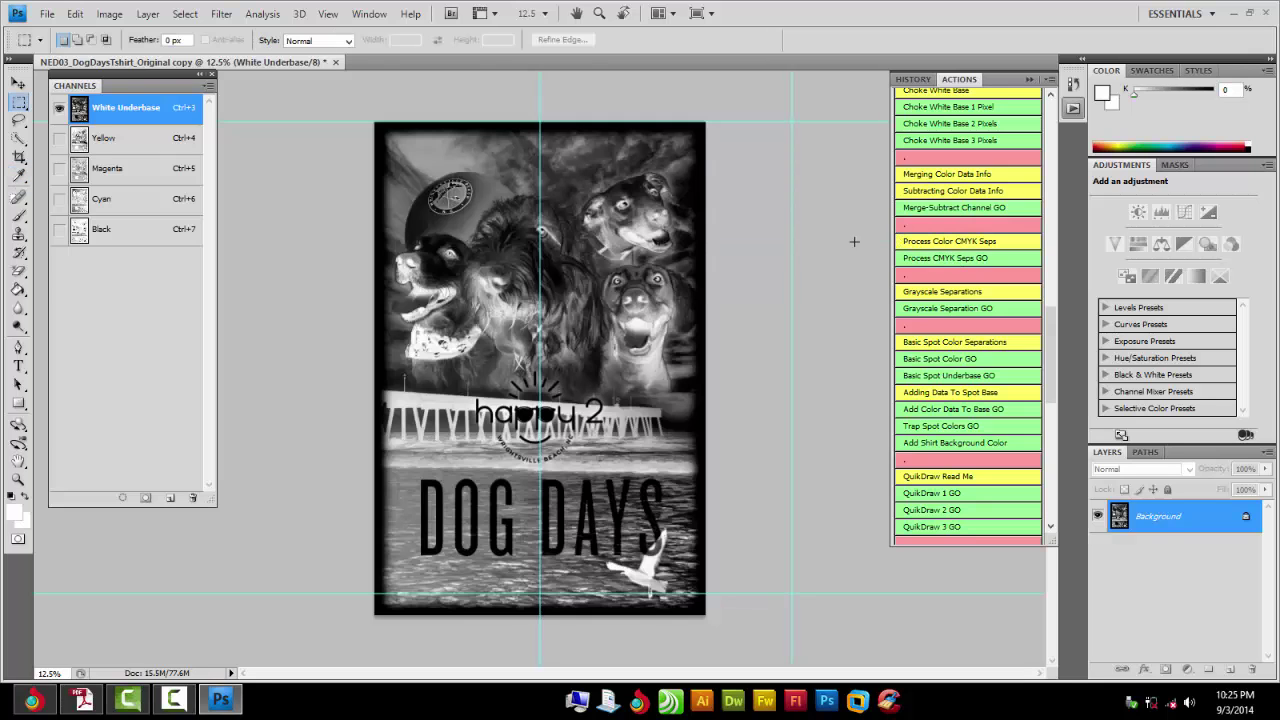
Reshape the White Underbase curve with several points, pulling the darkest point down, and apply it.
{"action": "left_click", "coordinate": [109, 14]}
{"action": "mouse_move", "coordinate": [211, 60]}
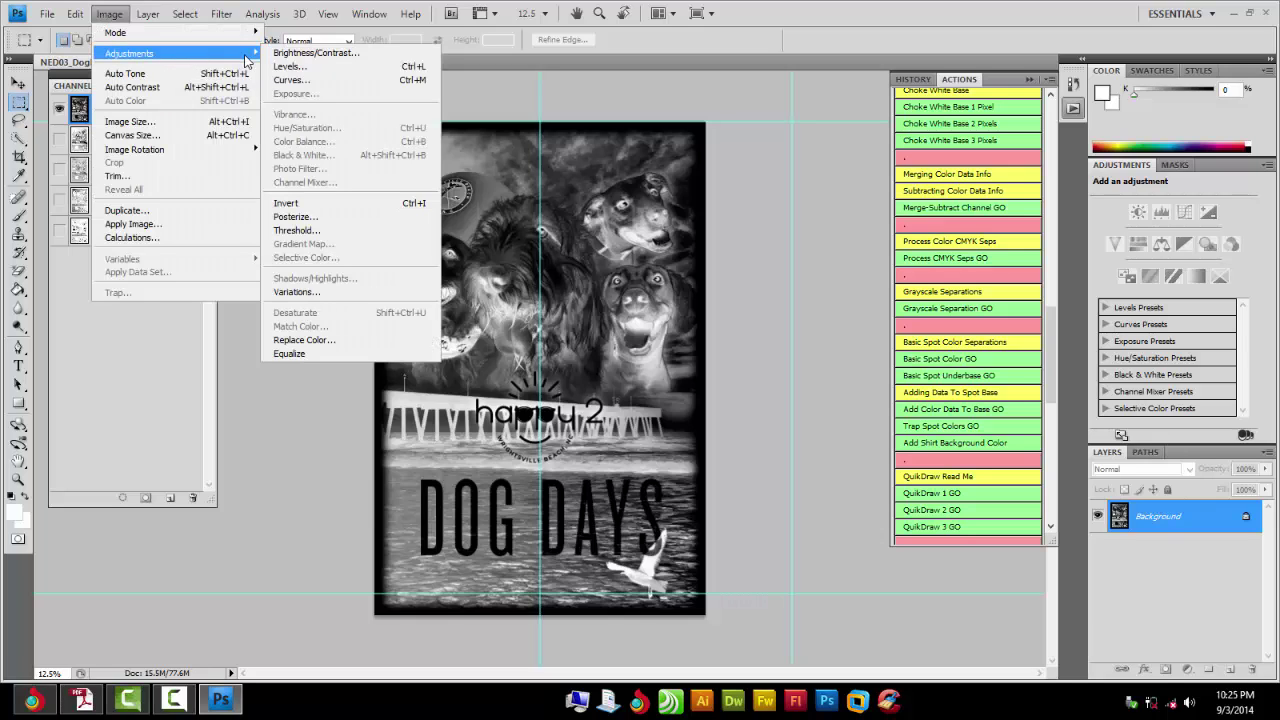
{"action": "left_click", "coordinate": [286, 74]}
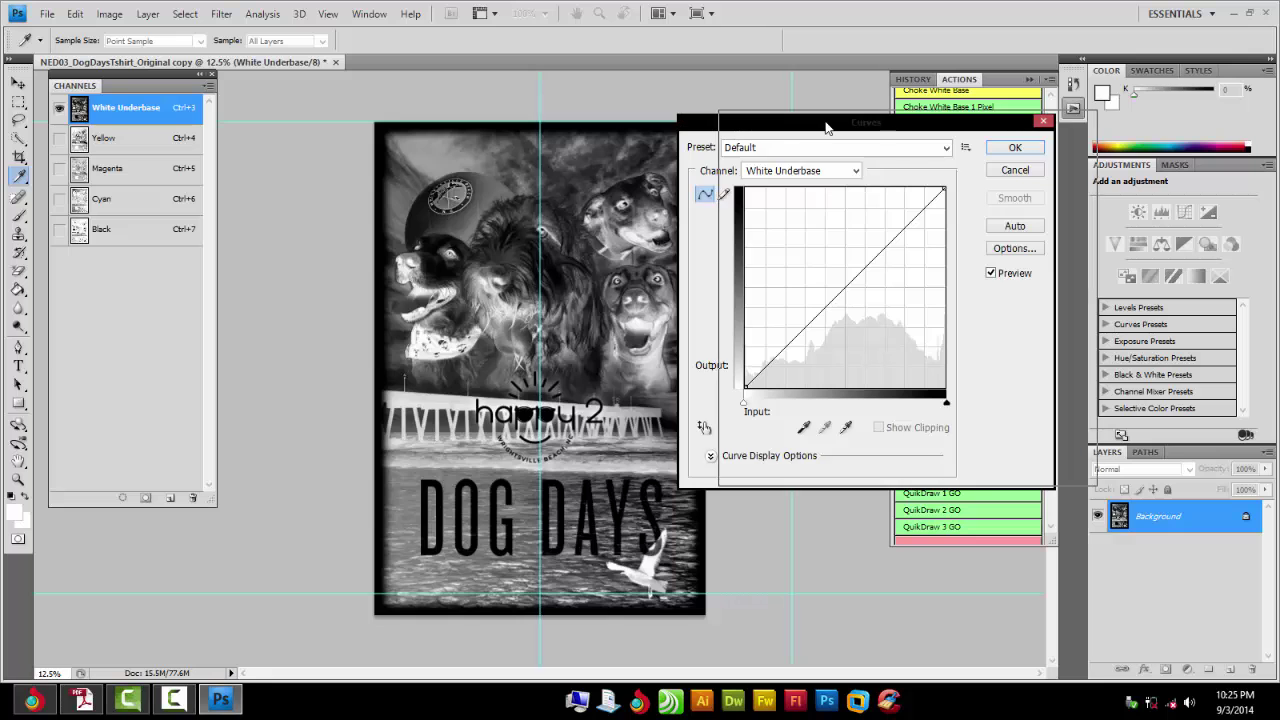
{"action": "left_click_drag", "start_coordinate": [785, 133], "coordinate": [827, 129]}
{"action": "mouse_move", "coordinate": [874, 295]}
{"action": "left_mouse_down"}
{"action": "mouse_move", "coordinate": [847, 253]}
{"action": "mouse_move", "coordinate": [912, 310]}
{"action": "mouse_move", "coordinate": [851, 269]}
{"action": "mouse_move", "coordinate": [883, 290]}
{"action": "left_mouse_up"}
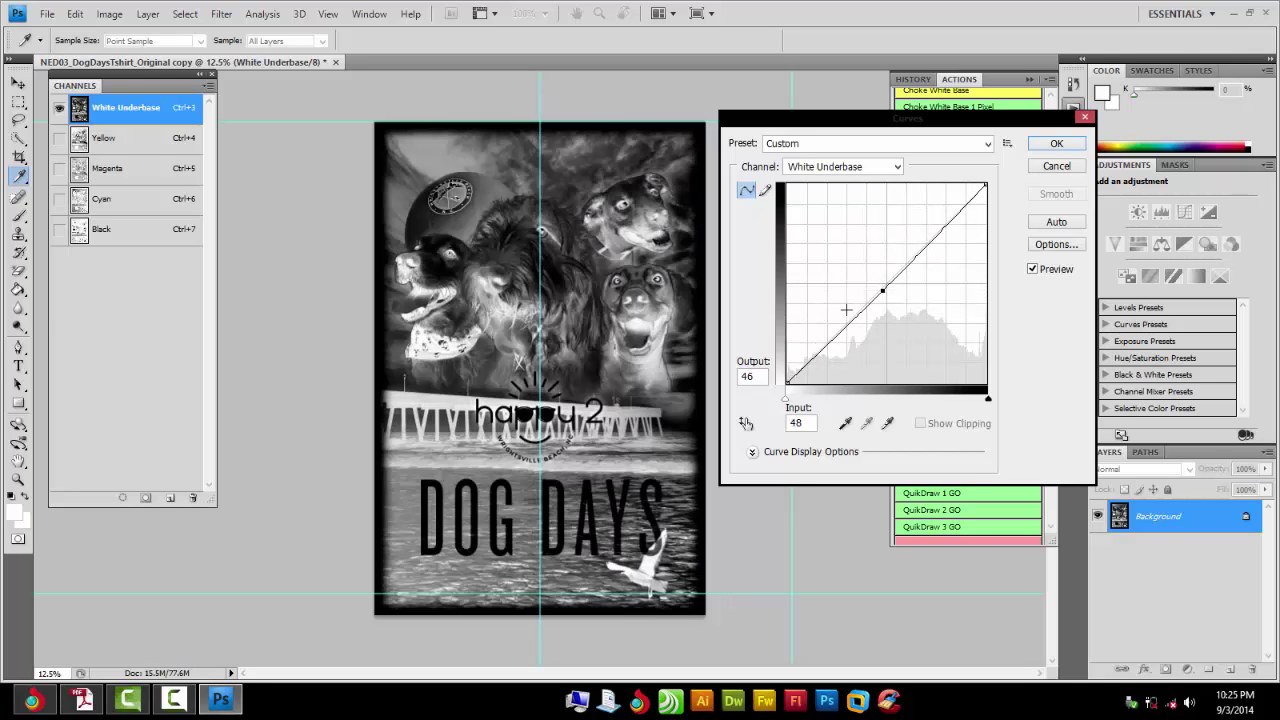
{"action": "left_click", "coordinate": [851, 322]}
{"action": "left_click", "coordinate": [813, 358]}
{"action": "left_click", "coordinate": [927, 249]}
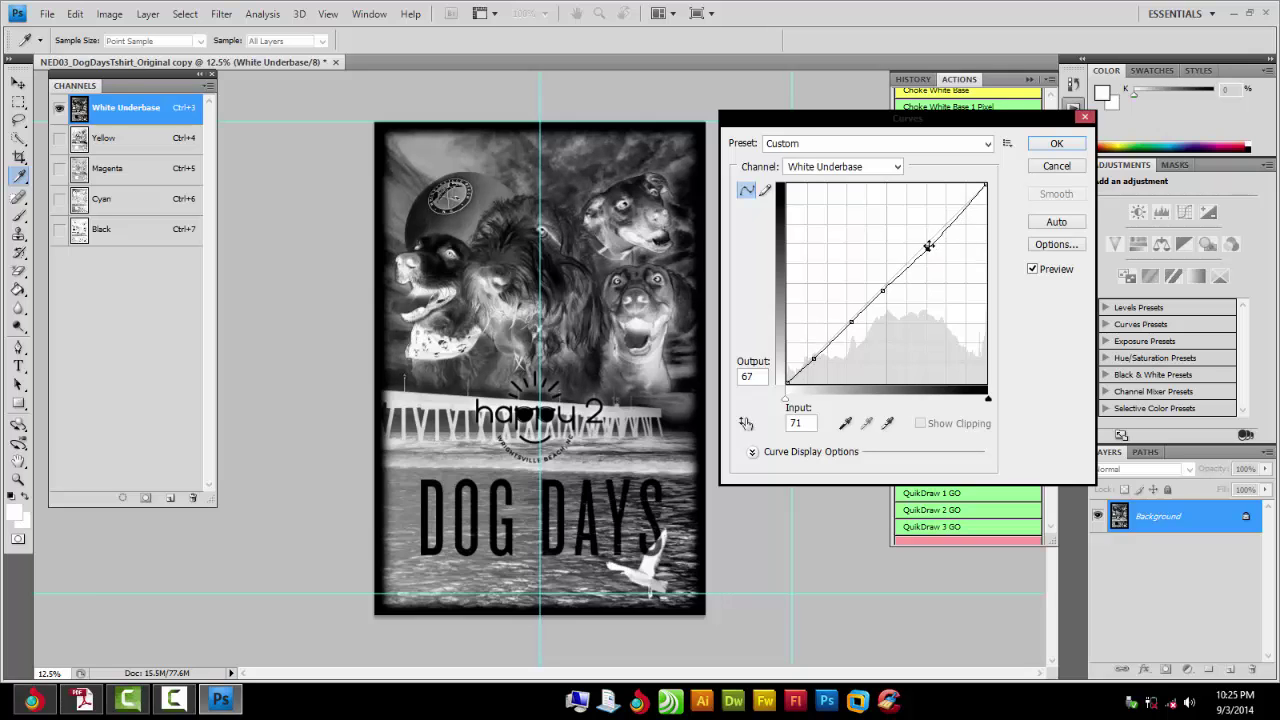
{"action": "left_click_drag", "start_coordinate": [928, 246], "coordinate": [838, 316]}
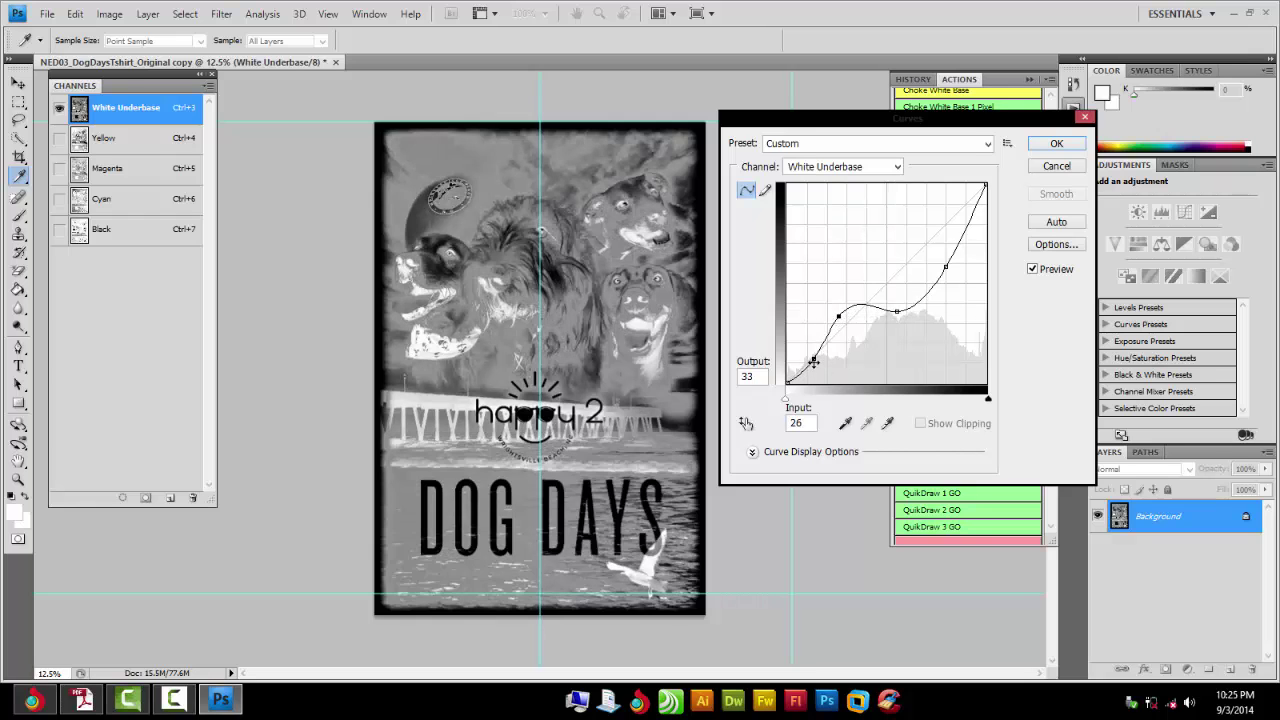
{"action": "mouse_move", "coordinate": [813, 362]}
{"action": "left_mouse_down"}
{"action": "mouse_move", "coordinate": [828, 372]}
{"action": "mouse_move", "coordinate": [808, 352]}
{"action": "left_mouse_up"}
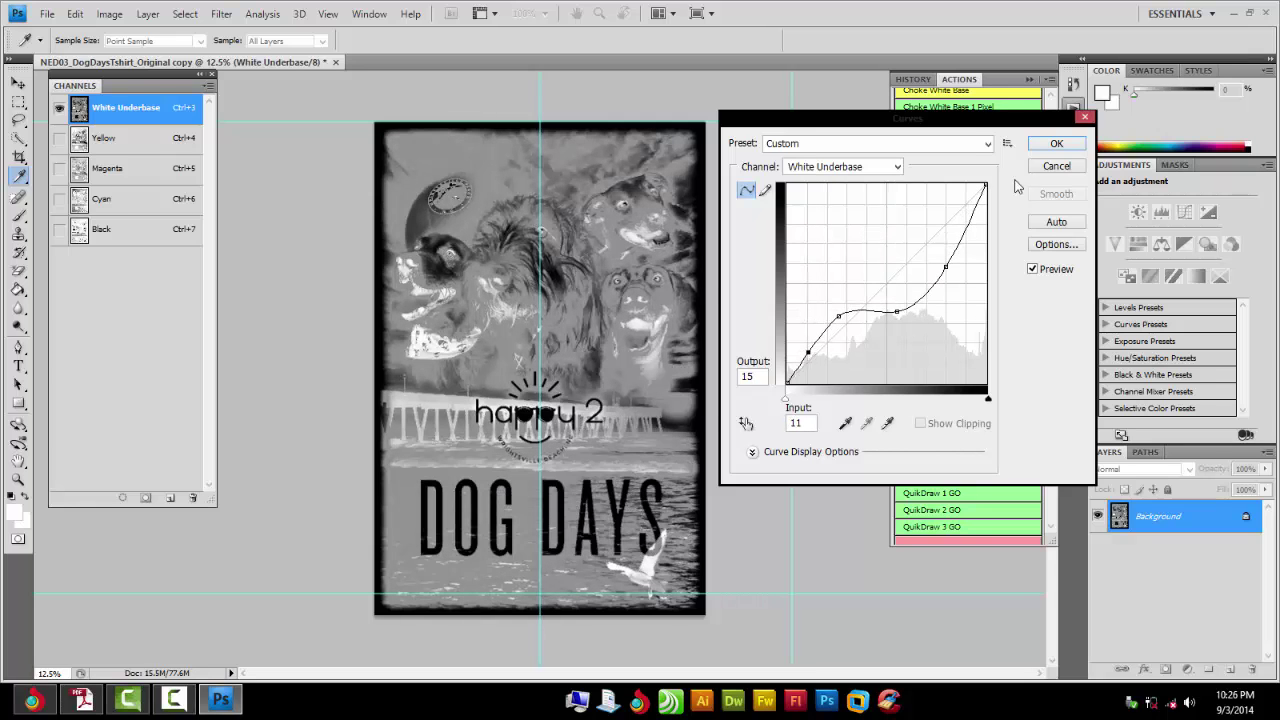
{"action": "left_click", "coordinate": [1056, 166]}
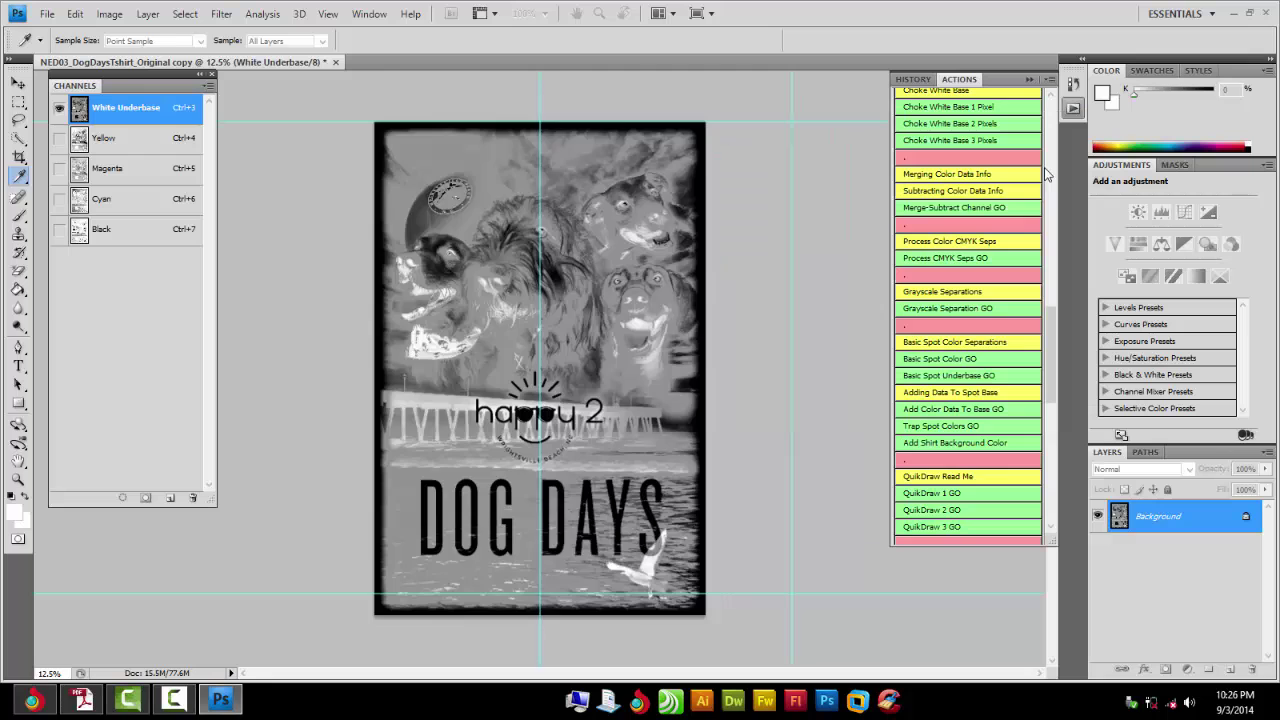
Undo the underbase curve and turn the Yellow, Magenta, Cyan and Black channels back on.
{"action": "key", "text": "m"}
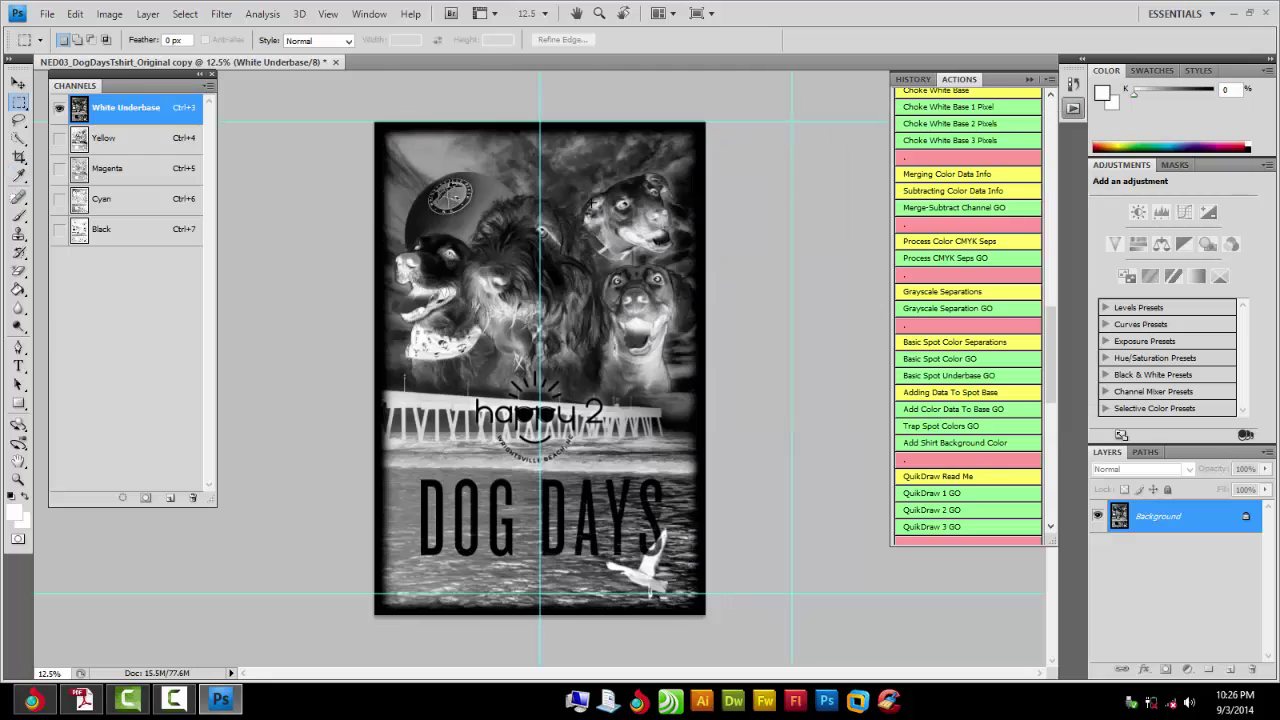
{"action": "left_click", "coordinate": [59, 138]}
{"action": "left_click", "coordinate": [59, 168]}
{"action": "left_click", "coordinate": [59, 199]}
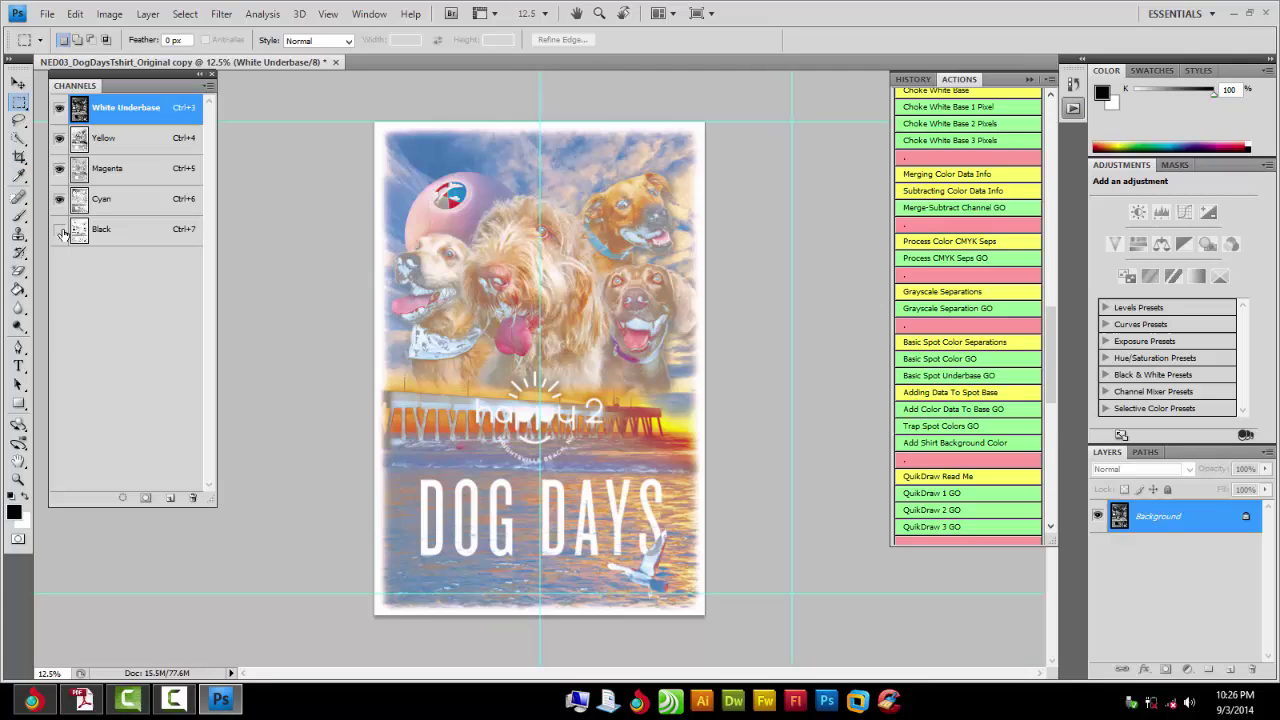
{"action": "left_click", "coordinate": [59, 229]}
Delete the White Underbase channel and select the Black channel.
{"action": "left_click_drag", "start_coordinate": [126, 112], "coordinate": [158, 432]}
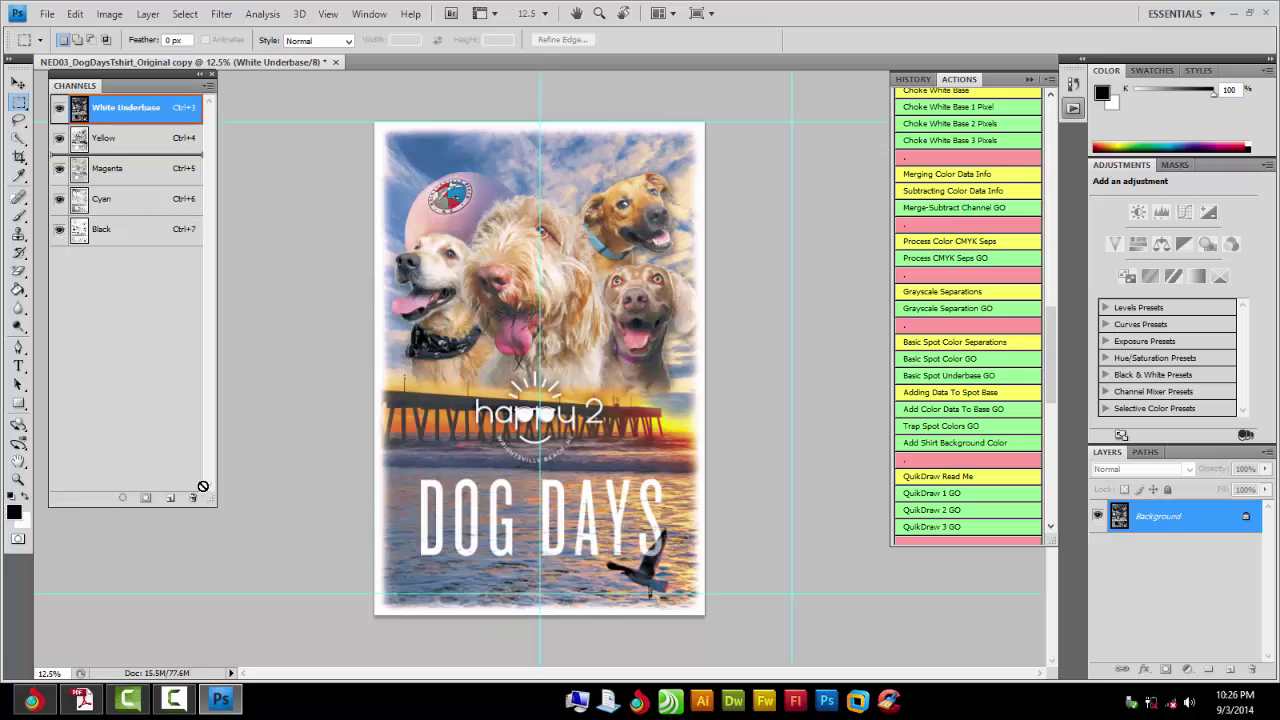
{"action": "left_click_drag", "start_coordinate": [196, 497], "coordinate": [196, 497]}
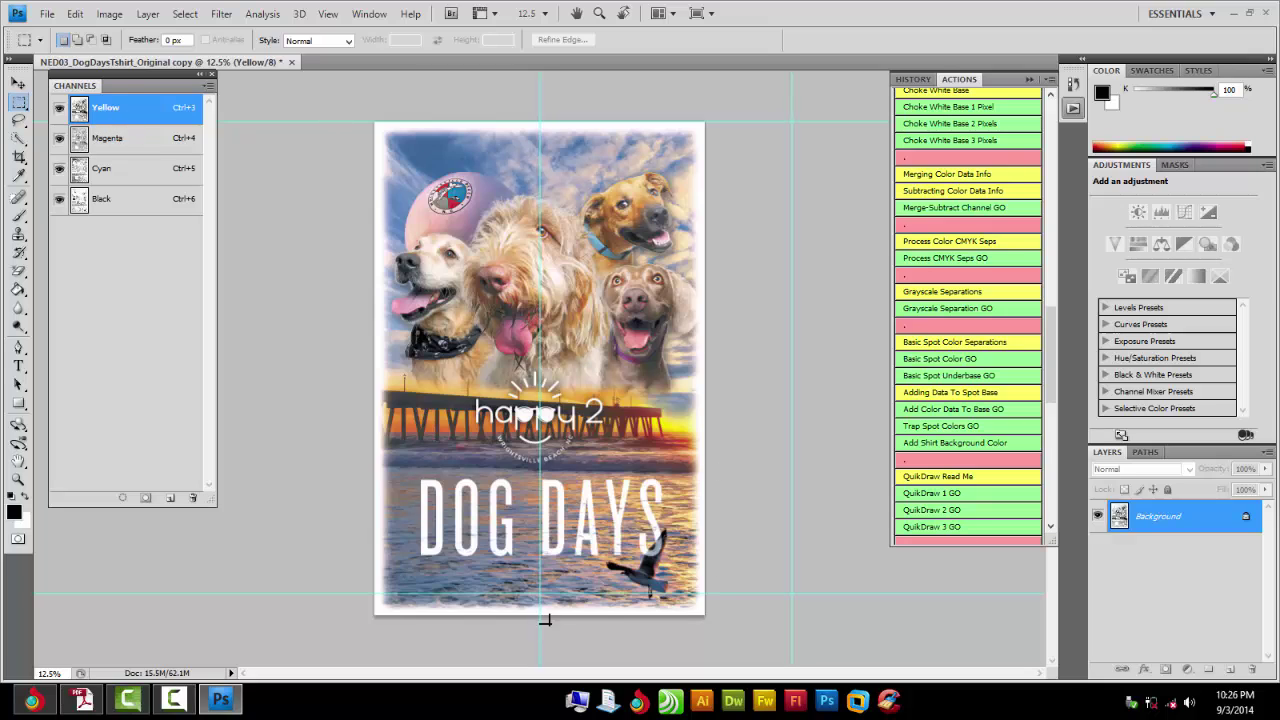
{"action": "left_click", "coordinate": [112, 205]}
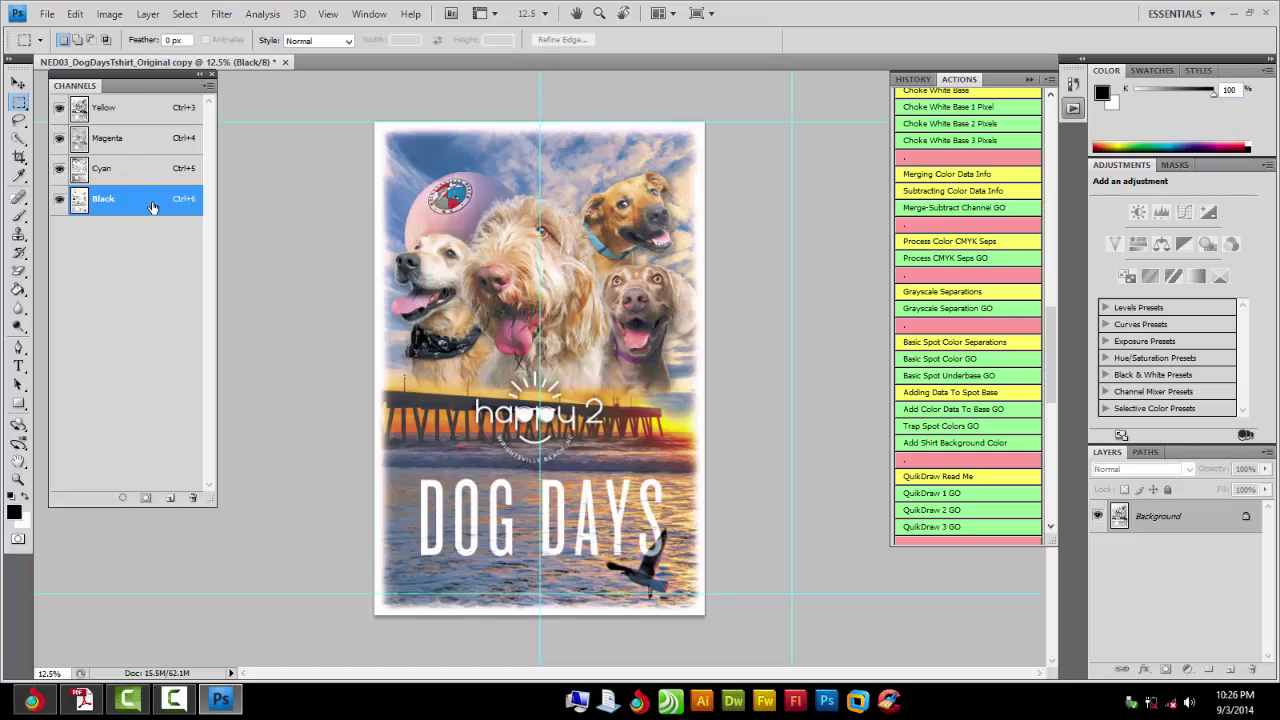
Apply a Curves adjustment bowing the Black channel's midtones upward.
{"action": "left_click", "coordinate": [109, 16]}
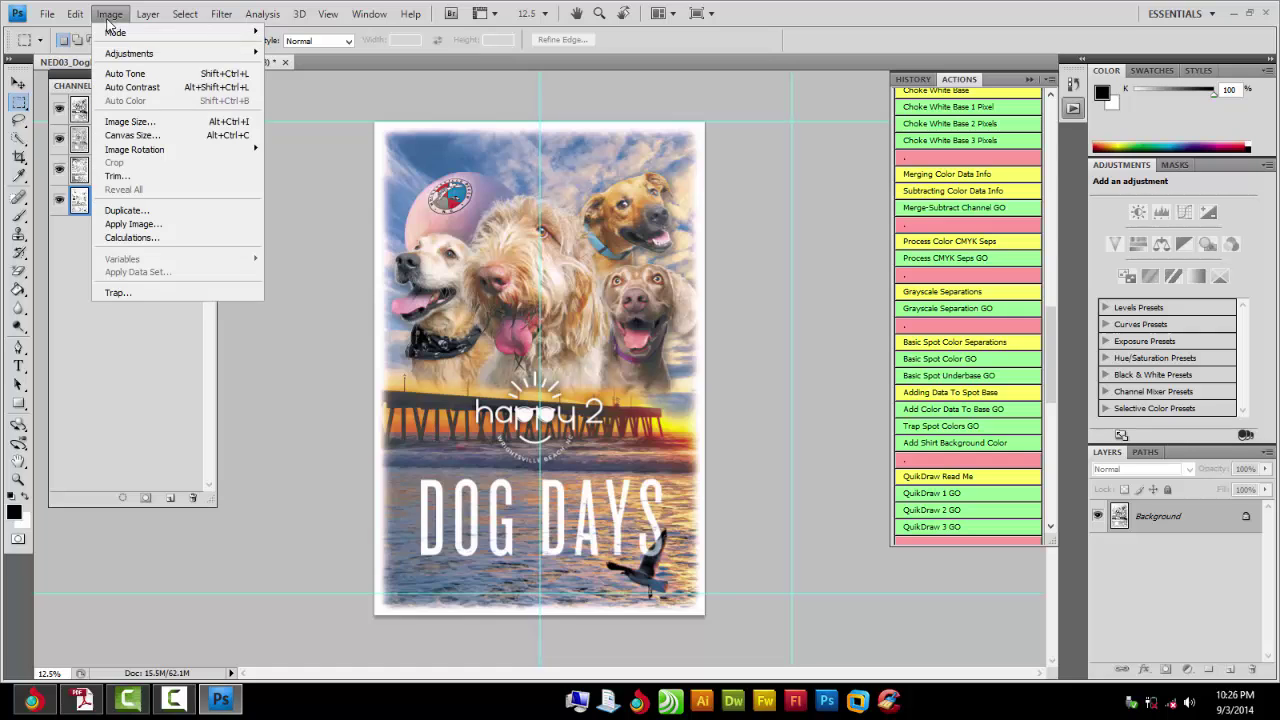
{"action": "mouse_move", "coordinate": [200, 54]}
{"action": "left_click", "coordinate": [292, 82]}
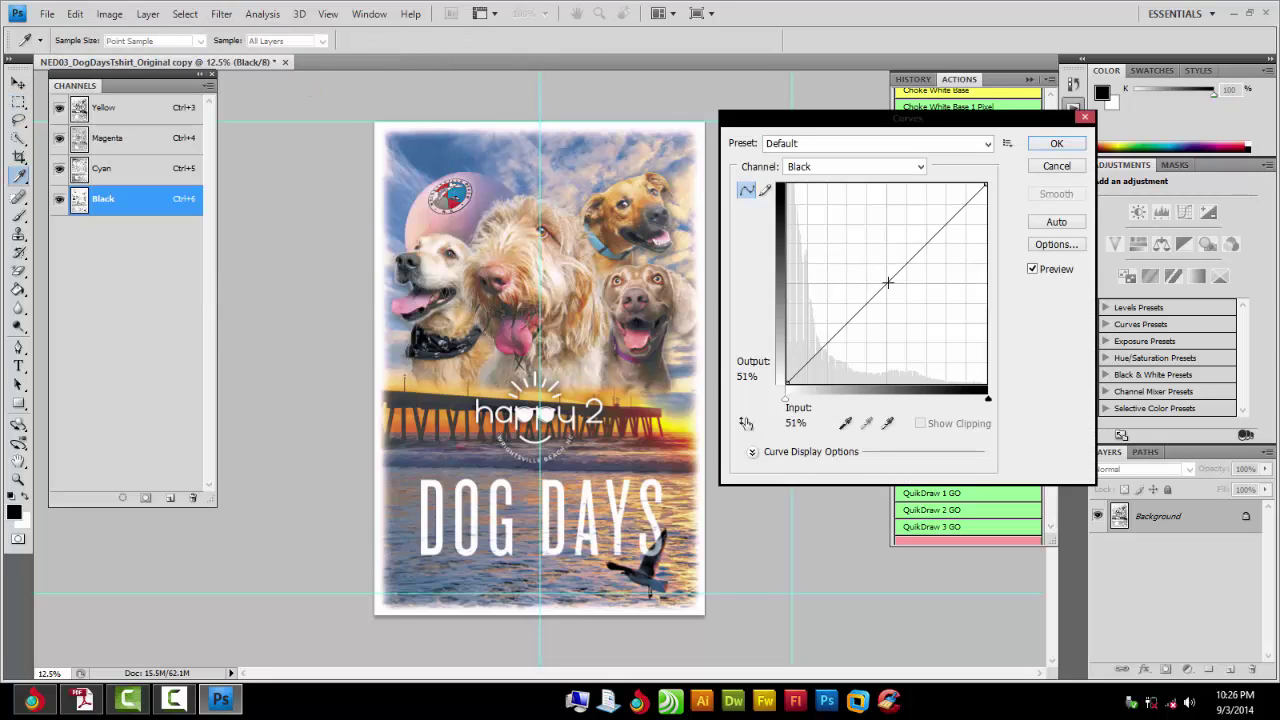
{"action": "mouse_move", "coordinate": [887, 283]}
{"action": "left_mouse_down"}
{"action": "mouse_move", "coordinate": [860, 258]}
{"action": "mouse_move", "coordinate": [872, 268]}
{"action": "left_mouse_up"}
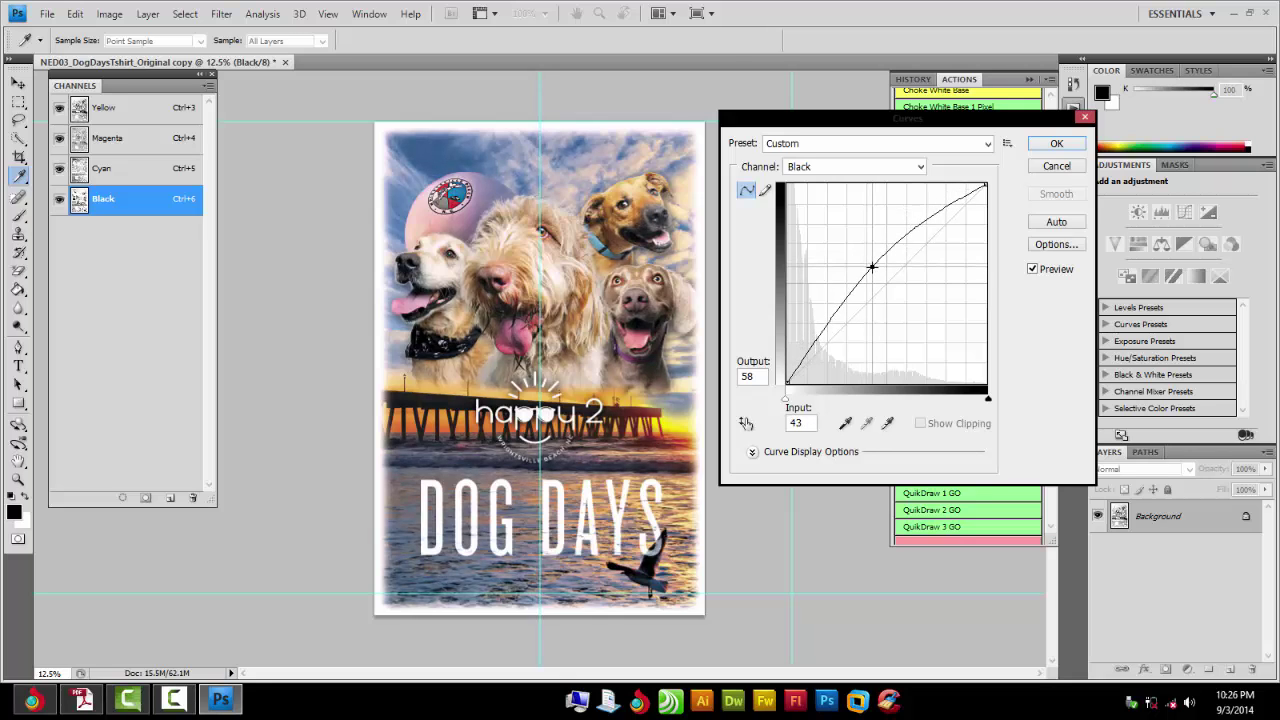
{"action": "left_click", "coordinate": [1056, 143]}
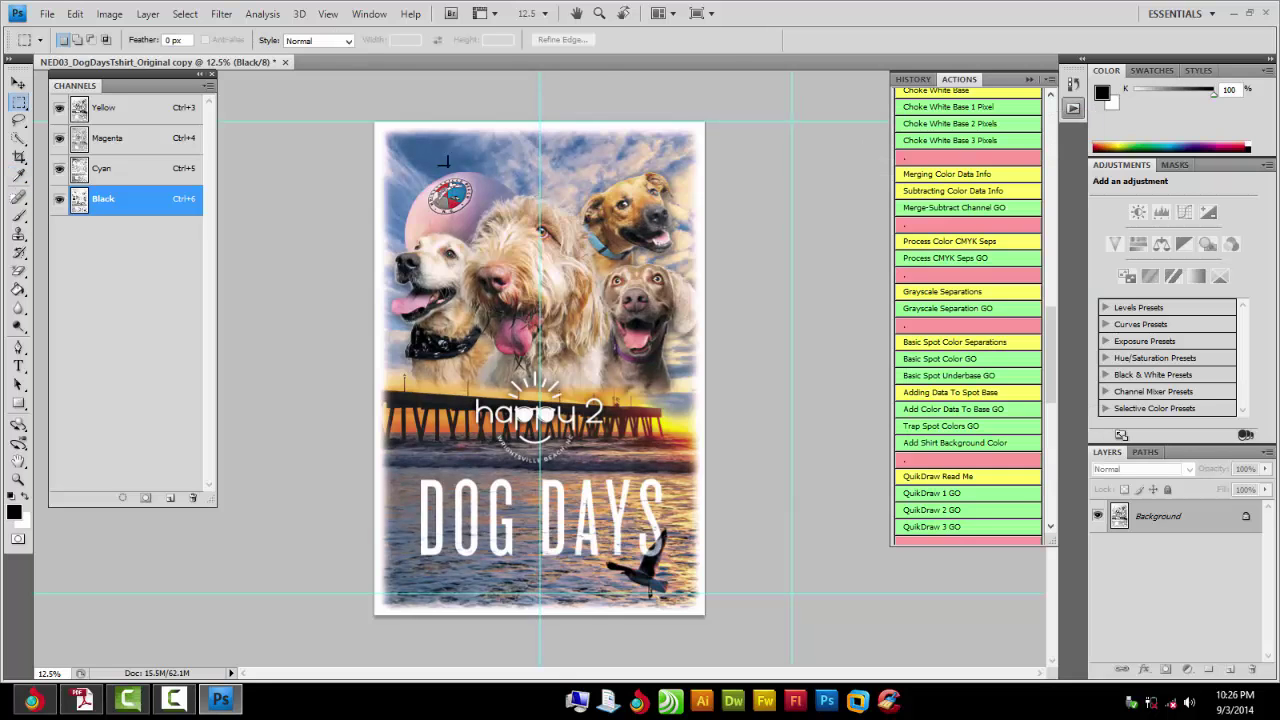
Select the Cyan channel and raise its midtones with a Curves adjustment.
{"action": "left_click", "coordinate": [135, 182]}
{"action": "left_click", "coordinate": [109, 14]}
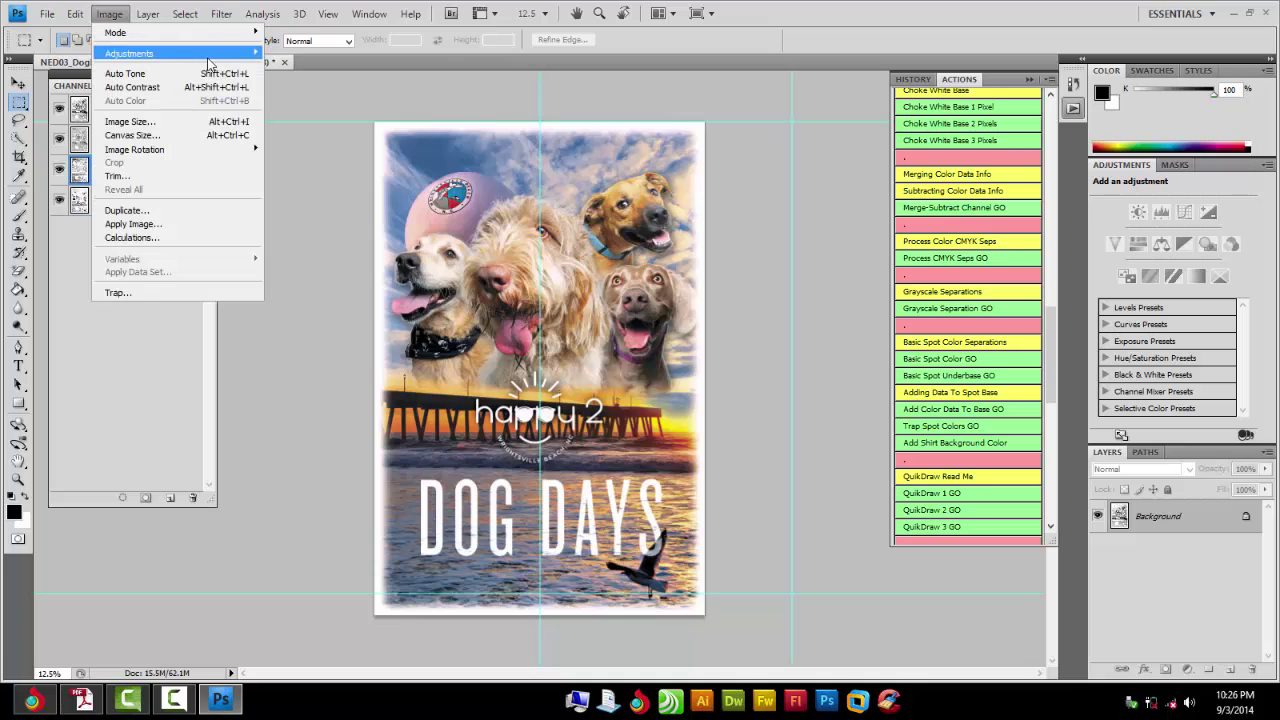
{"action": "mouse_move", "coordinate": [208, 58]}
{"action": "left_click", "coordinate": [300, 87]}
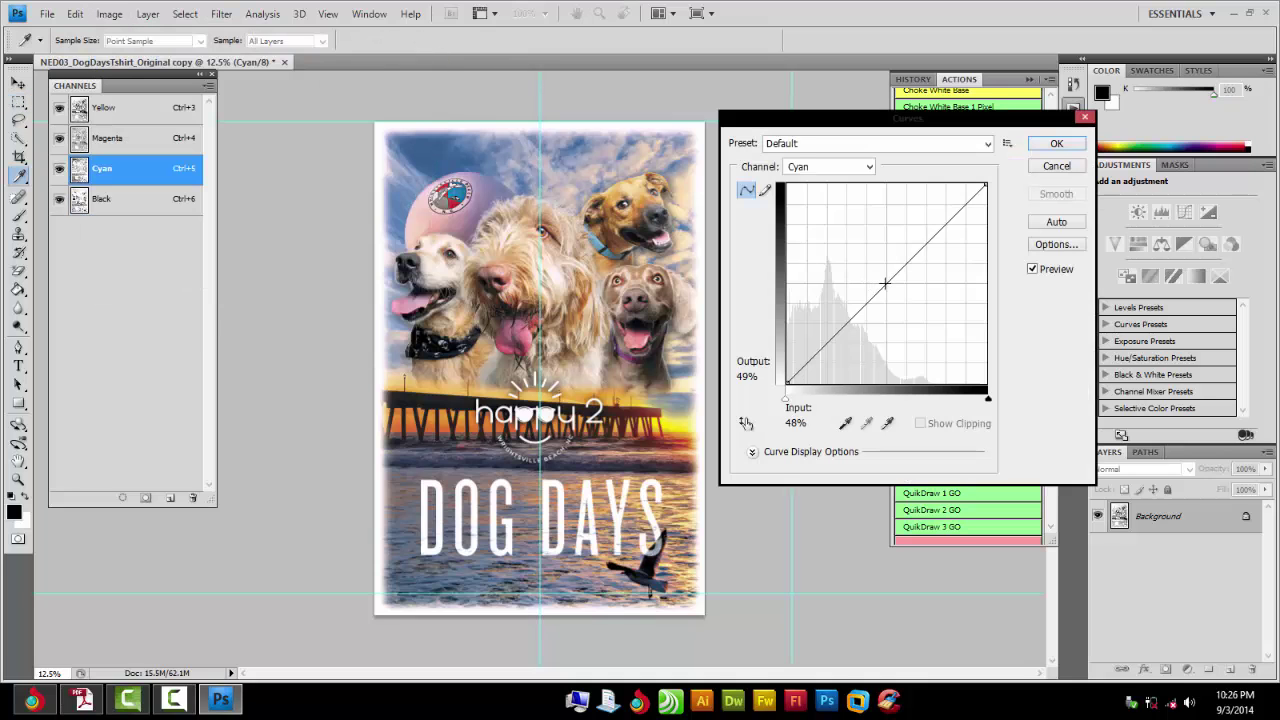
{"action": "left_click_drag", "start_coordinate": [885, 285], "coordinate": [874, 271]}
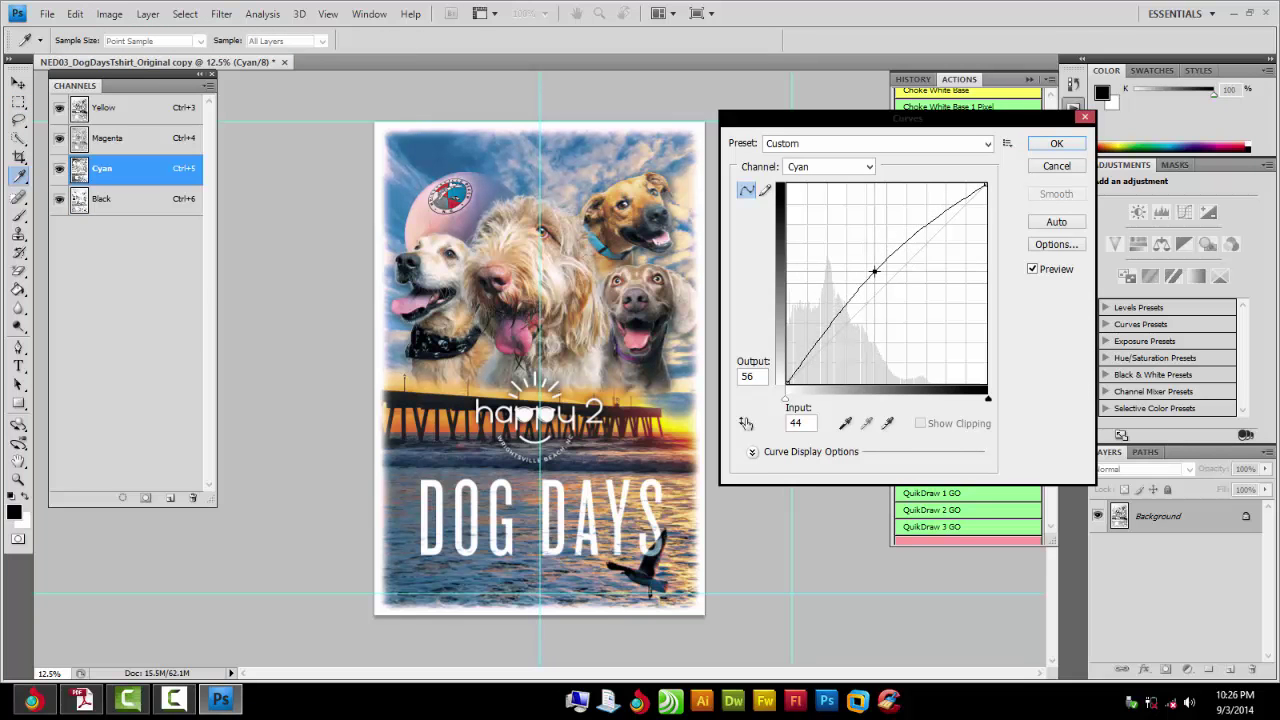
{"action": "left_click", "coordinate": [1050, 146]}
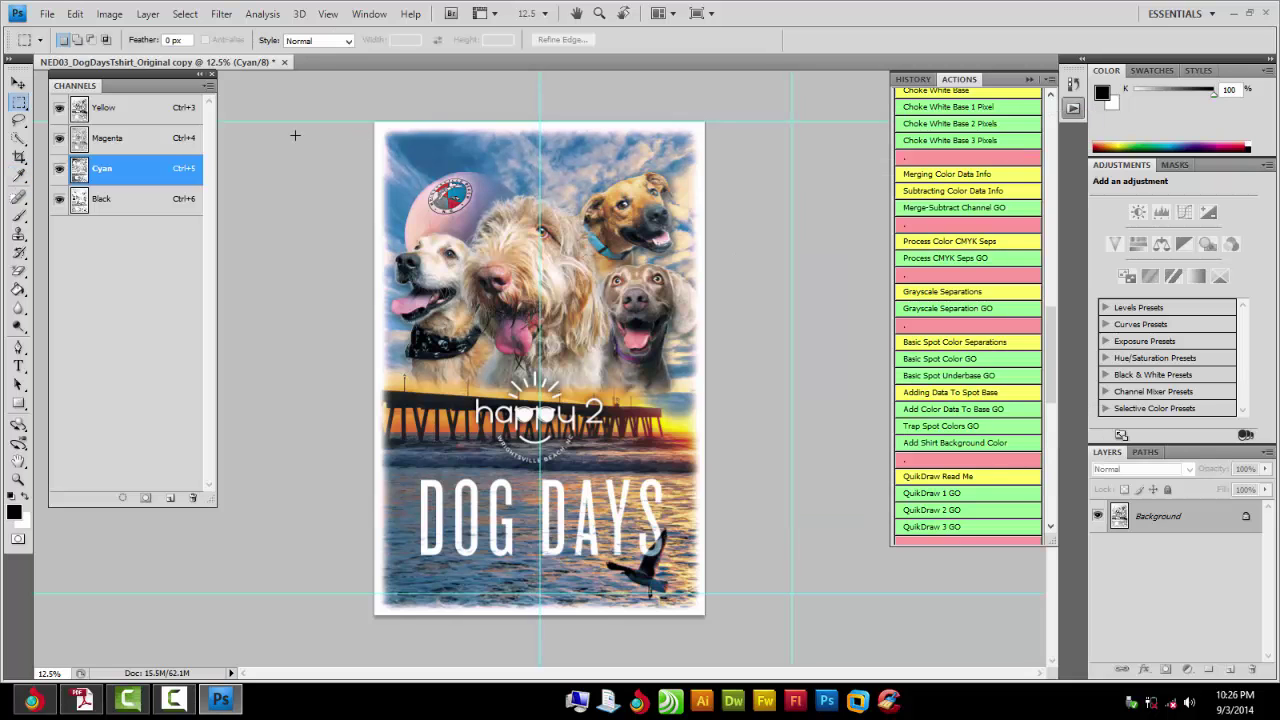
Select the Magenta channel and raise its midtones with a Curves adjustment.
{"action": "left_click", "coordinate": [150, 142]}
{"action": "left_click", "coordinate": [109, 14]}
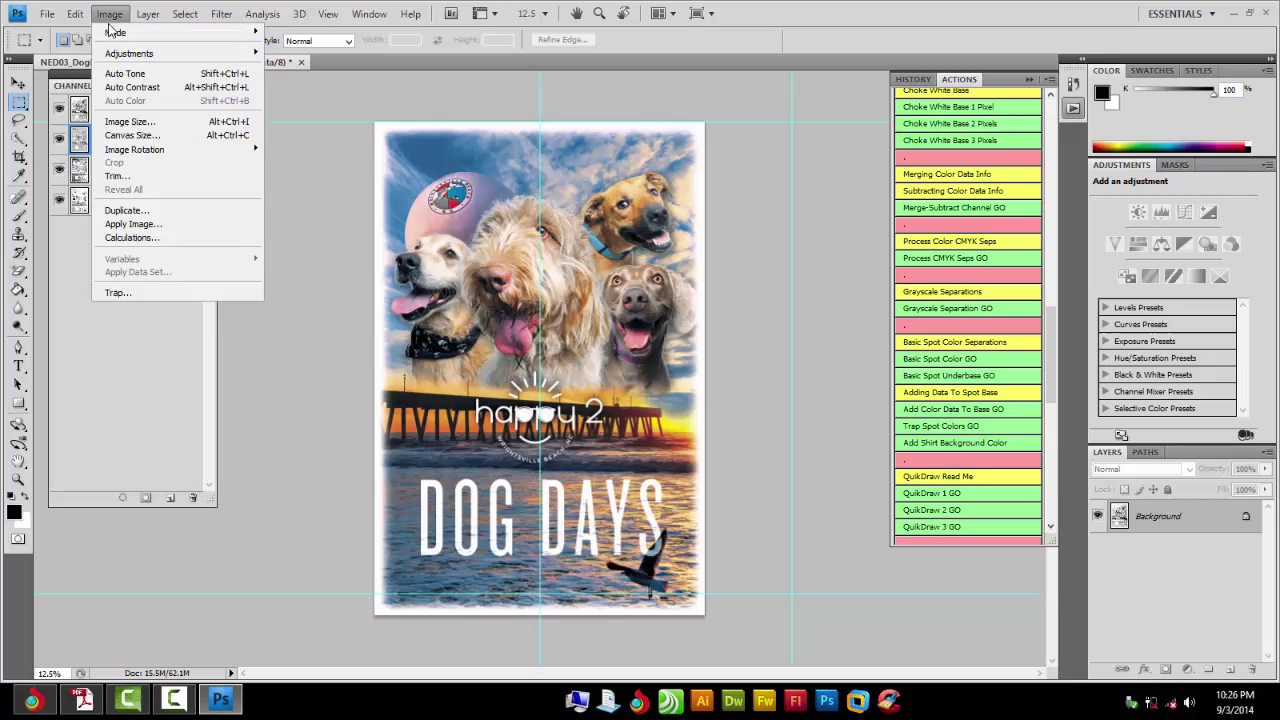
{"action": "mouse_move", "coordinate": [176, 60]}
{"action": "left_click", "coordinate": [304, 88]}
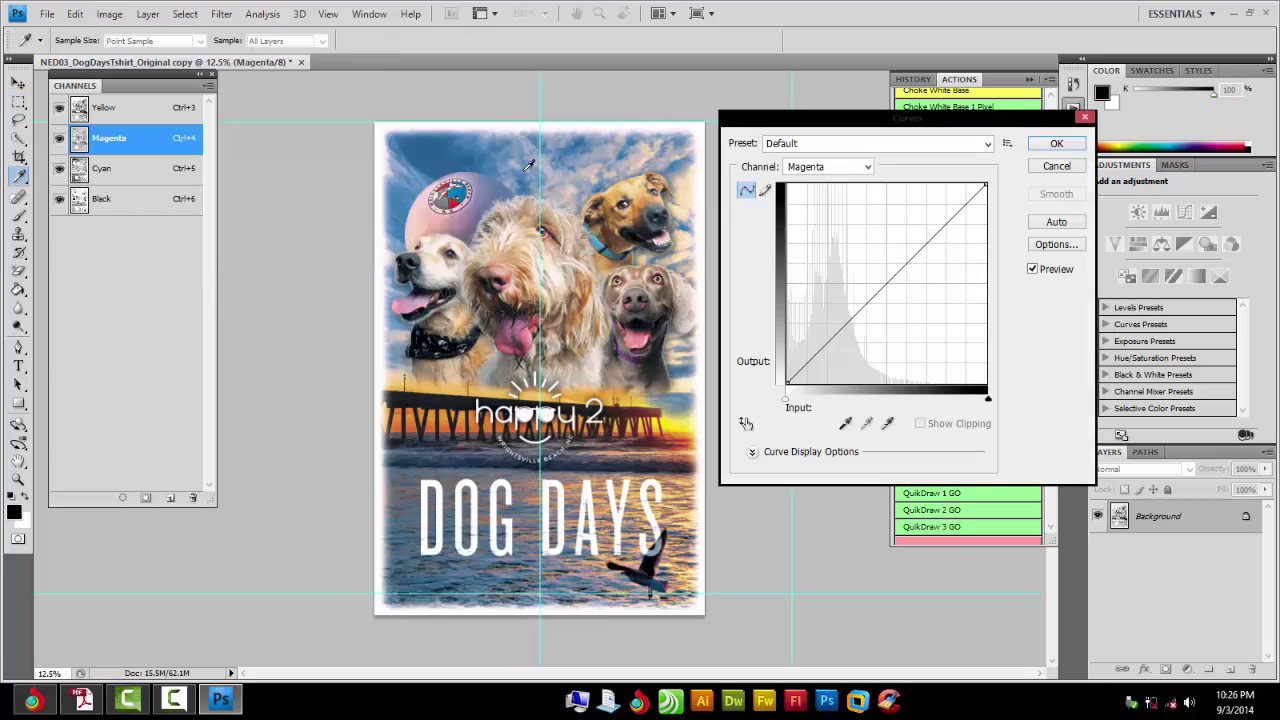
{"action": "mouse_move", "coordinate": [891, 278]}
{"action": "left_mouse_down"}
{"action": "mouse_move", "coordinate": [871, 266]}
{"action": "mouse_move", "coordinate": [880, 273]}
{"action": "left_mouse_up"}
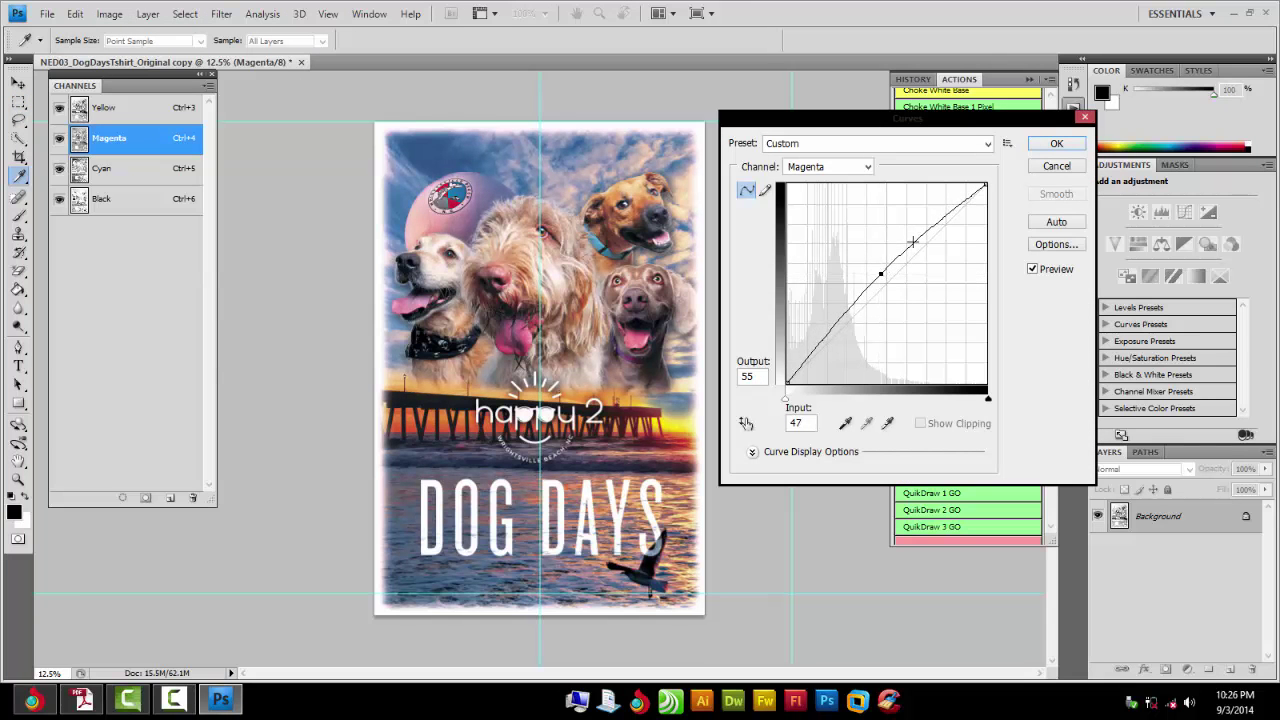
{"action": "left_click", "coordinate": [1055, 145]}
Select the Yellow channel and raise its curve midpoint from input 43 to output 56.
{"action": "left_click", "coordinate": [104, 108]}
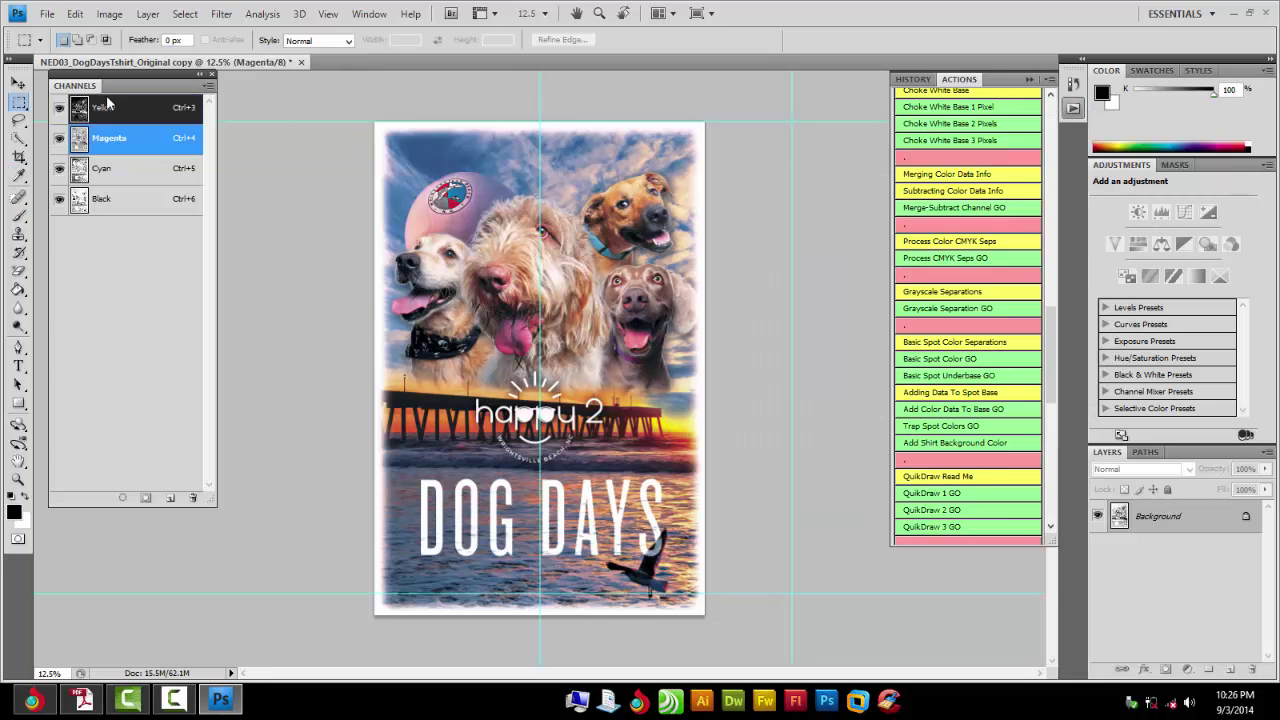
{"action": "left_click", "coordinate": [108, 16]}
{"action": "mouse_move", "coordinate": [150, 56]}
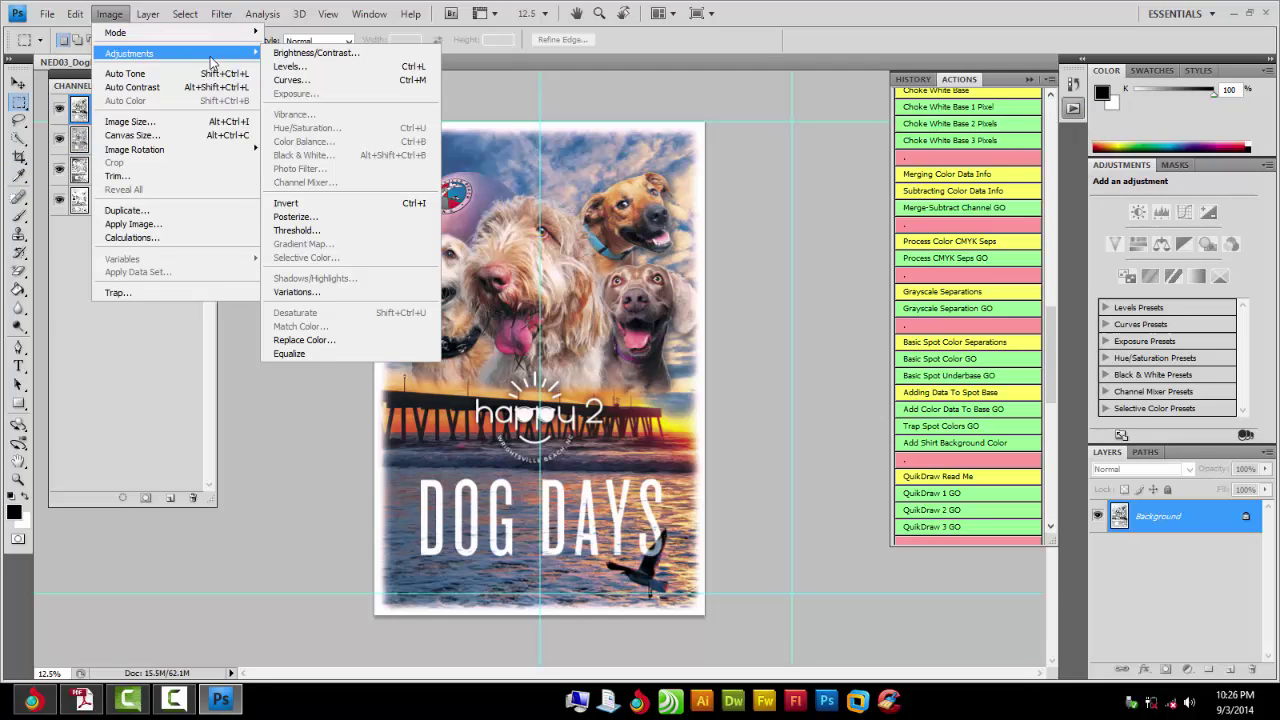
{"action": "left_click", "coordinate": [290, 80]}
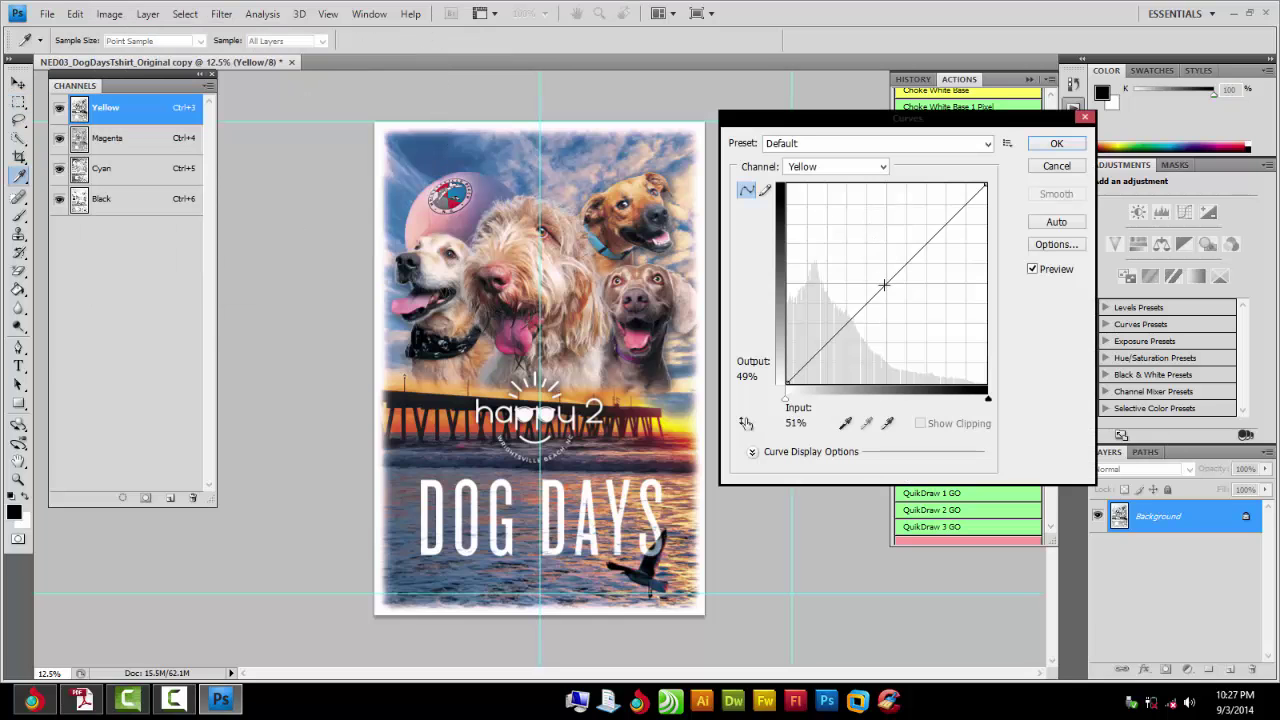
{"action": "left_click_drag", "start_coordinate": [890, 285], "coordinate": [874, 271]}
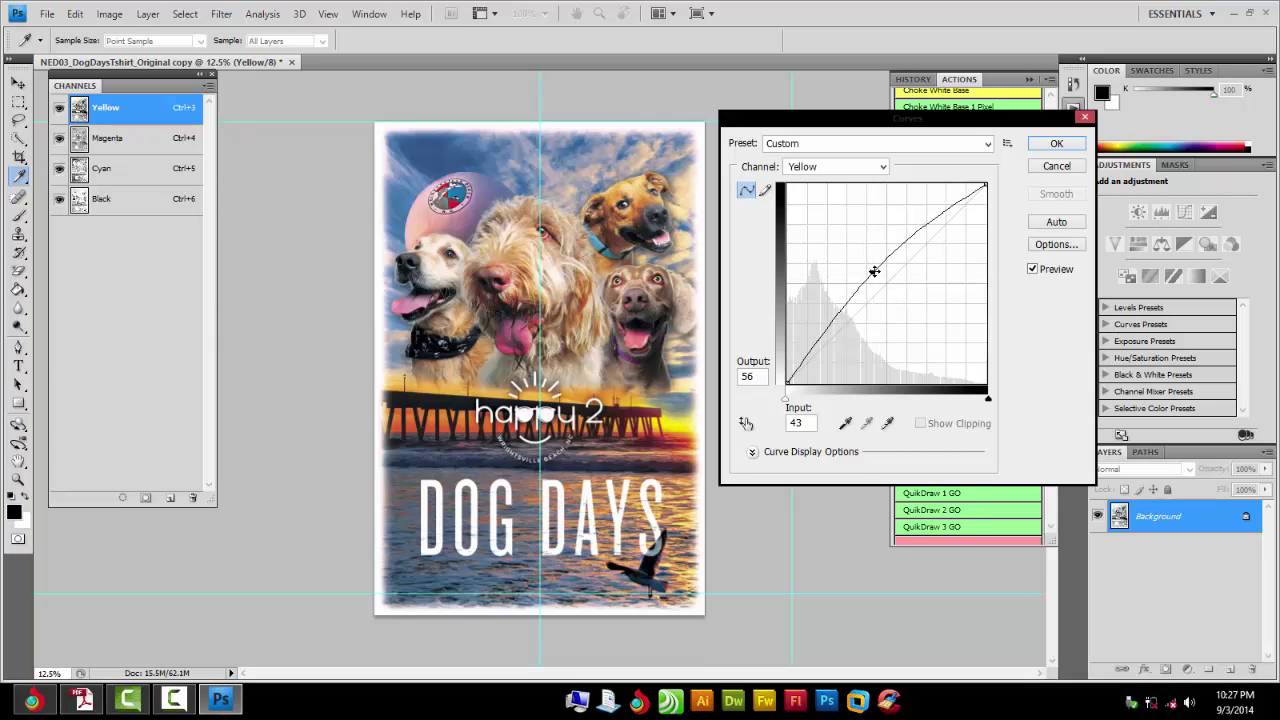
{"action": "left_click", "coordinate": [1055, 148]}
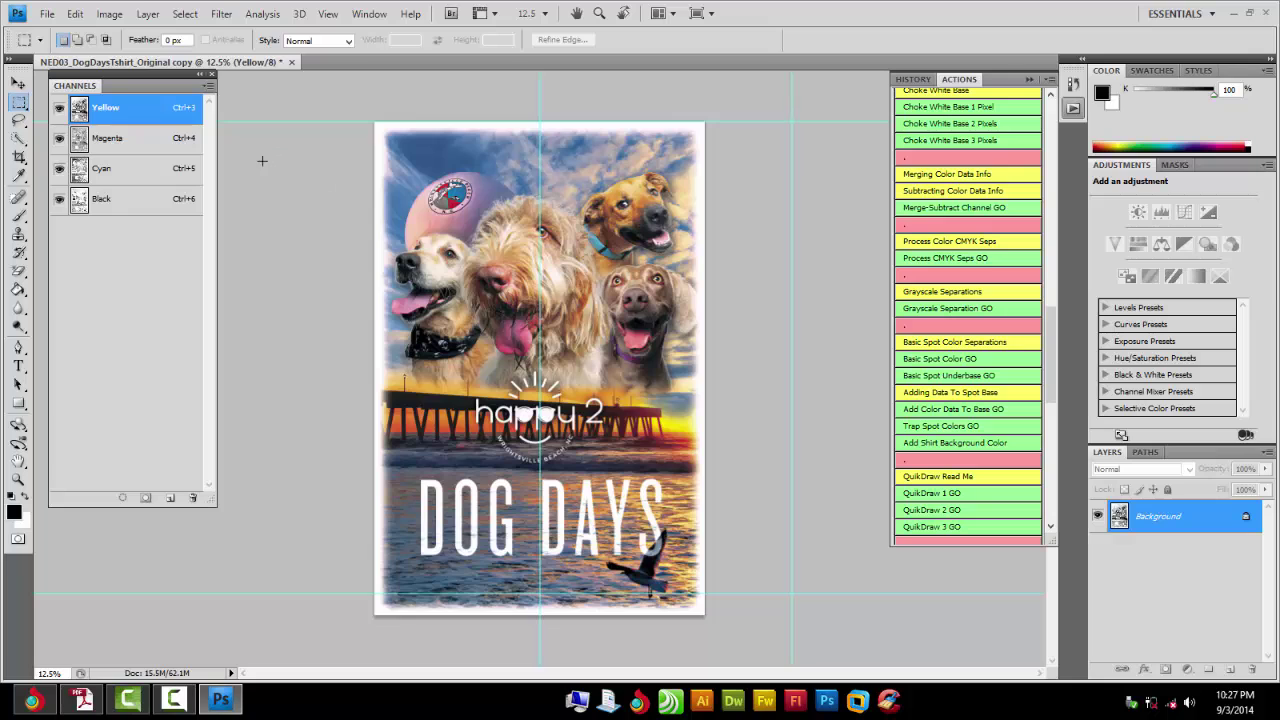
{"action": "left_click", "coordinate": [50, 16]}
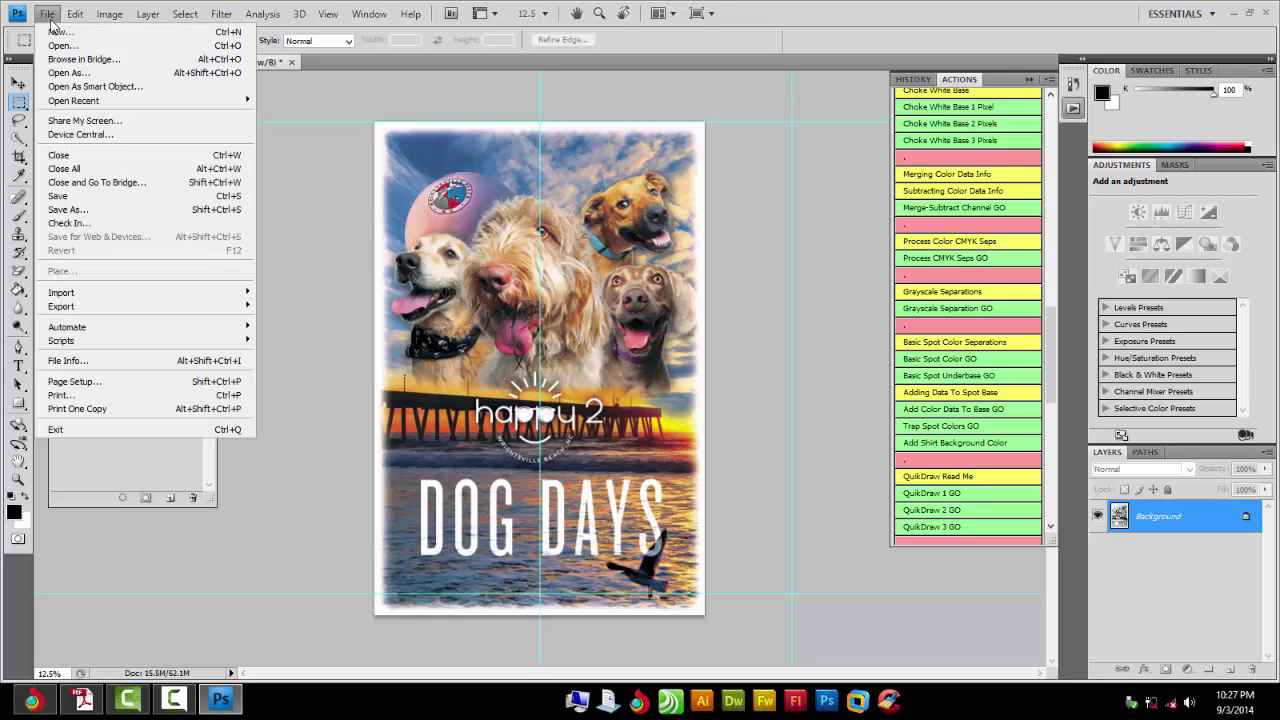
{"action": "left_click", "coordinate": [280, 392]}
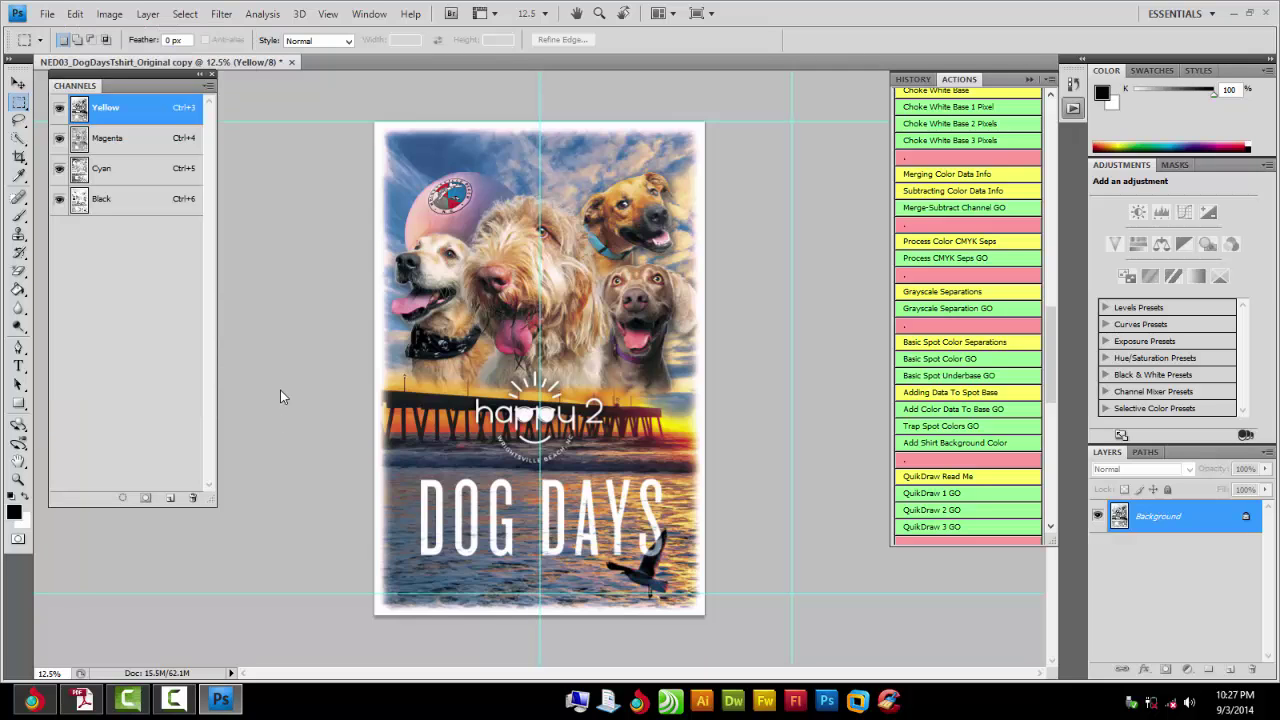
{"action": "key", "text": "ctrl+p"}
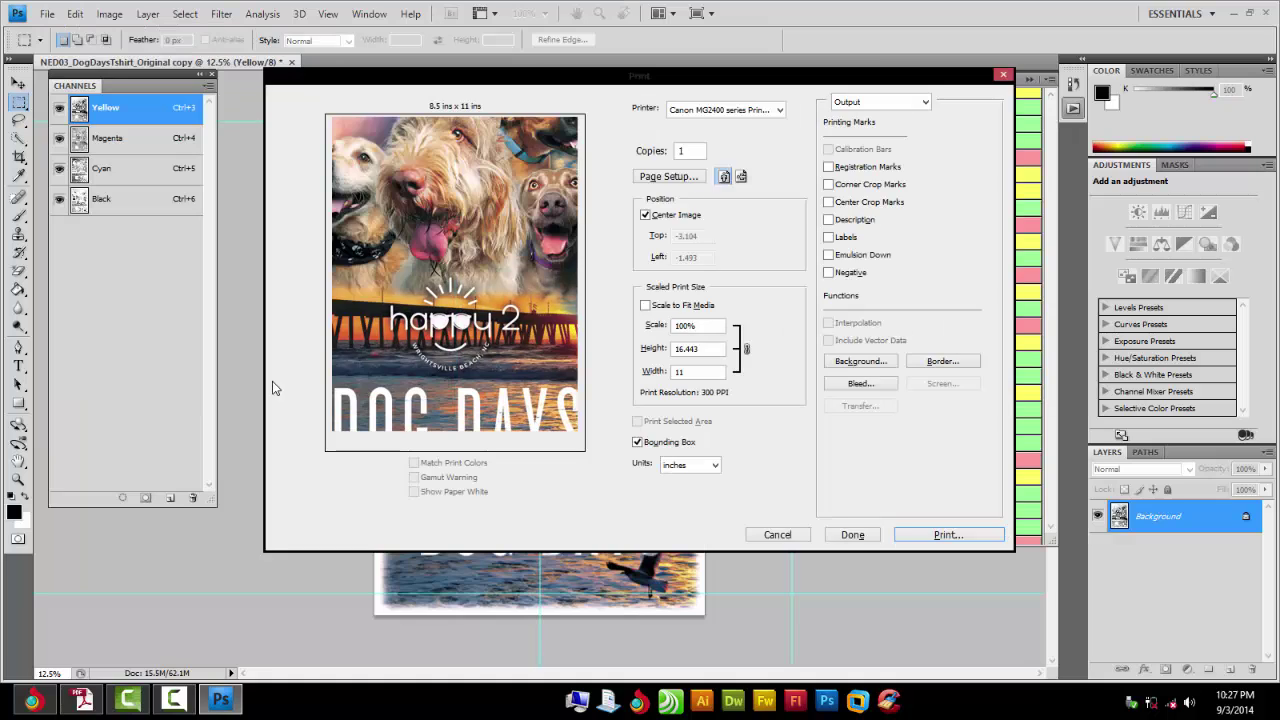
{"action": "left_click", "coordinate": [681, 112]}
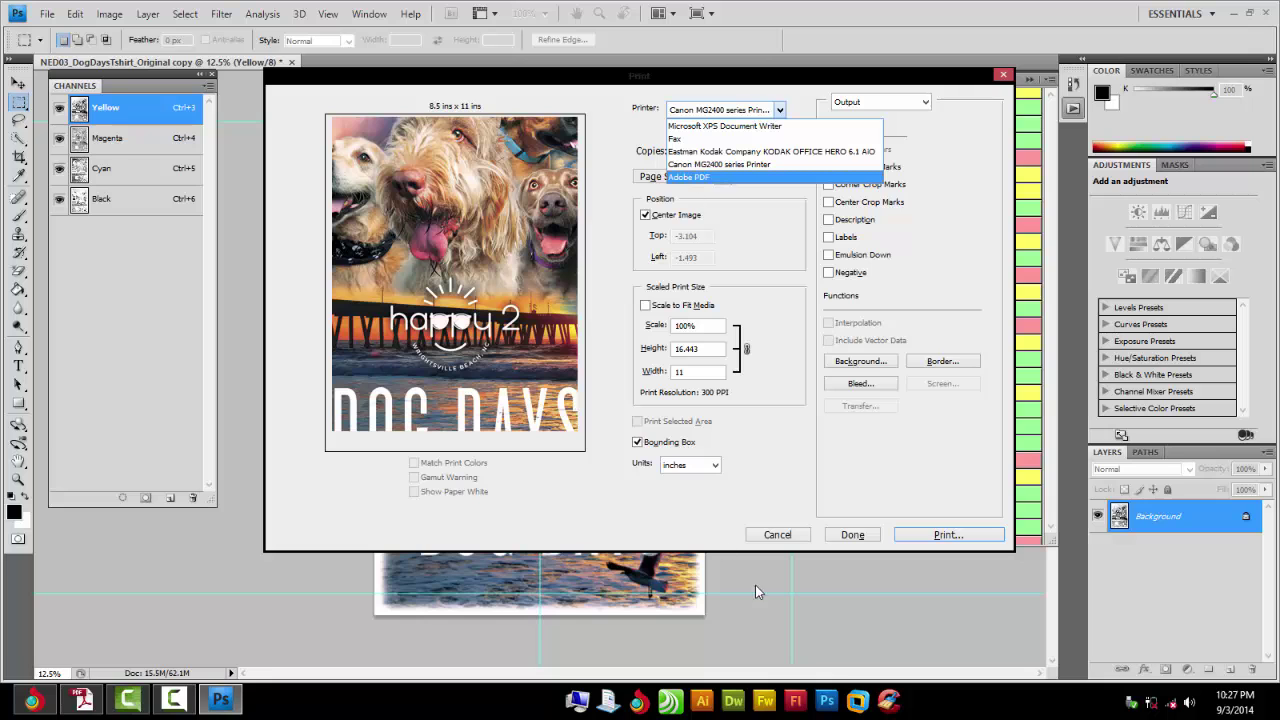
{"action": "left_click", "coordinate": [801, 538]}
{"action": "left_click", "coordinate": [801, 538]}
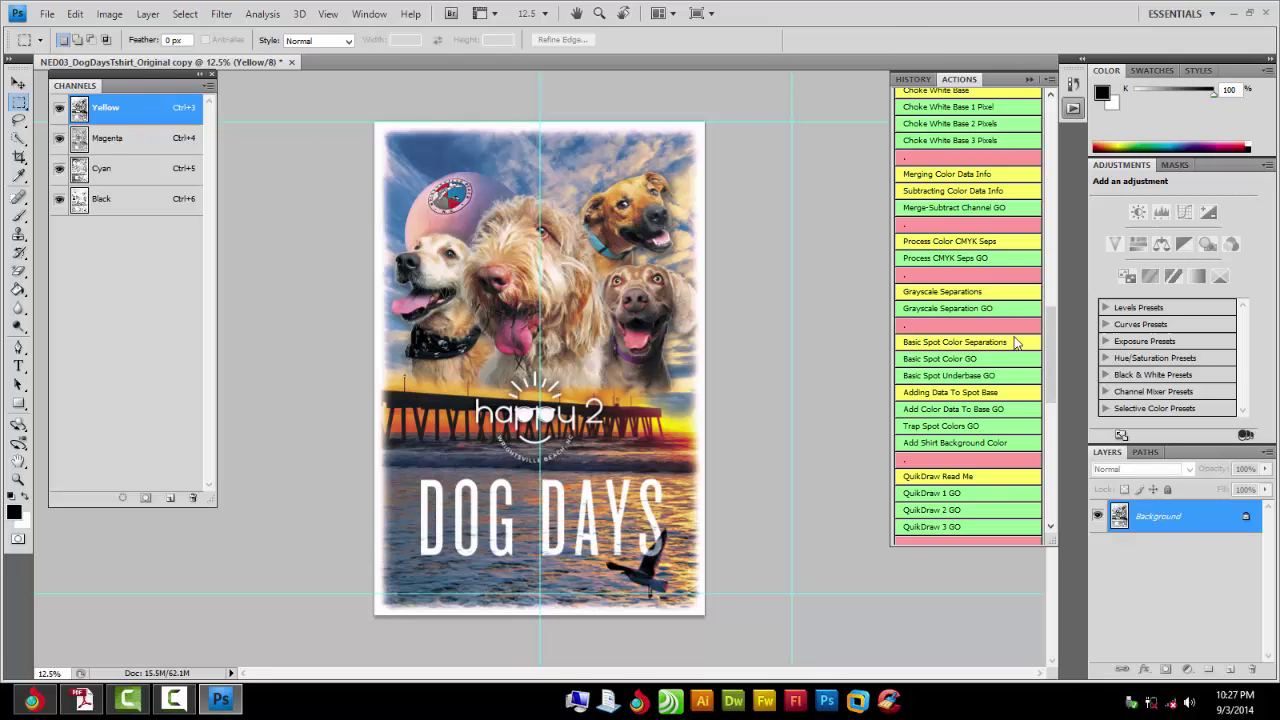
{"action": "left_click_drag", "start_coordinate": [1052, 325], "coordinate": [1054, 431]}
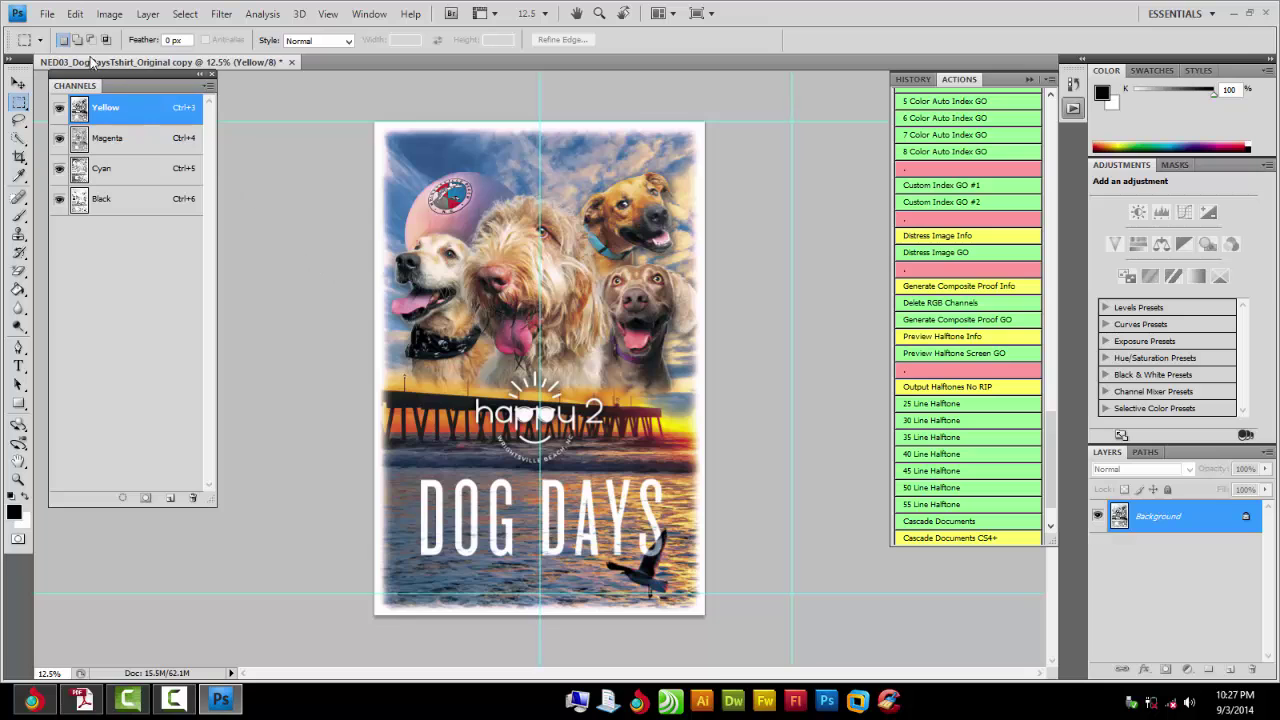
{"action": "left_click", "coordinate": [47, 14]}
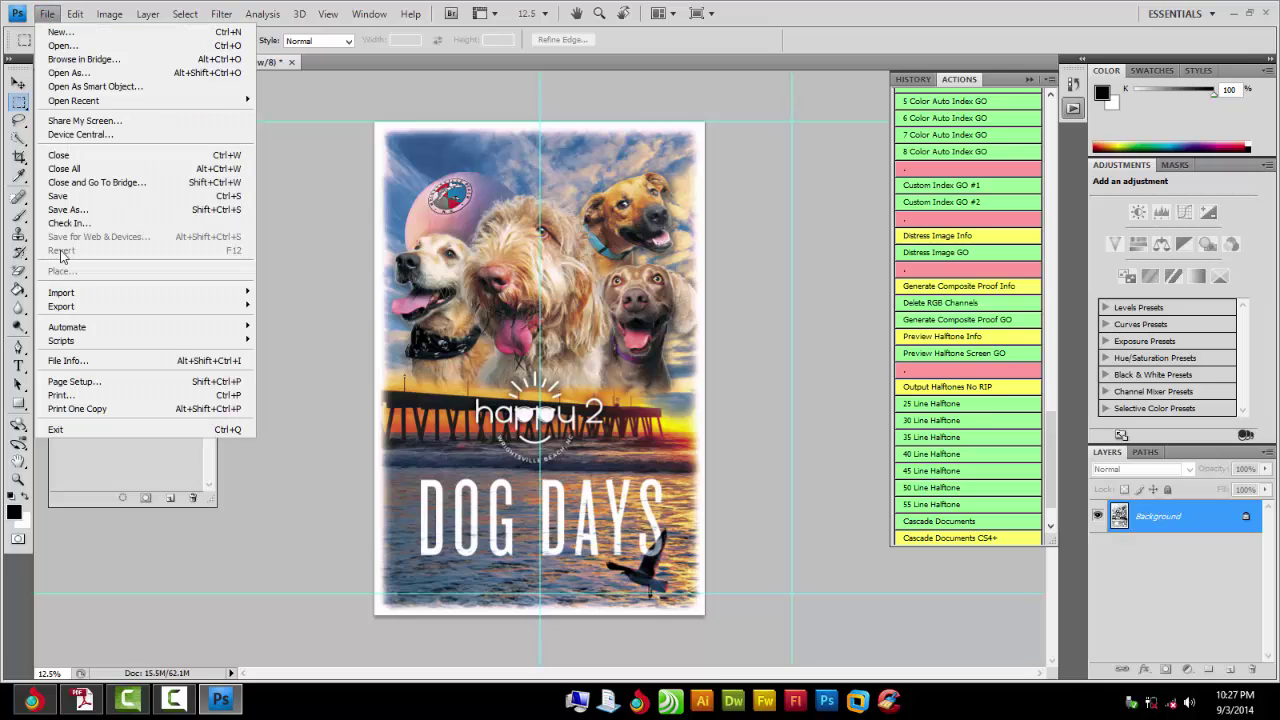
Open the Print dialog and choose Adobe PDF as the printer.
{"action": "left_click", "coordinate": [107, 395]}
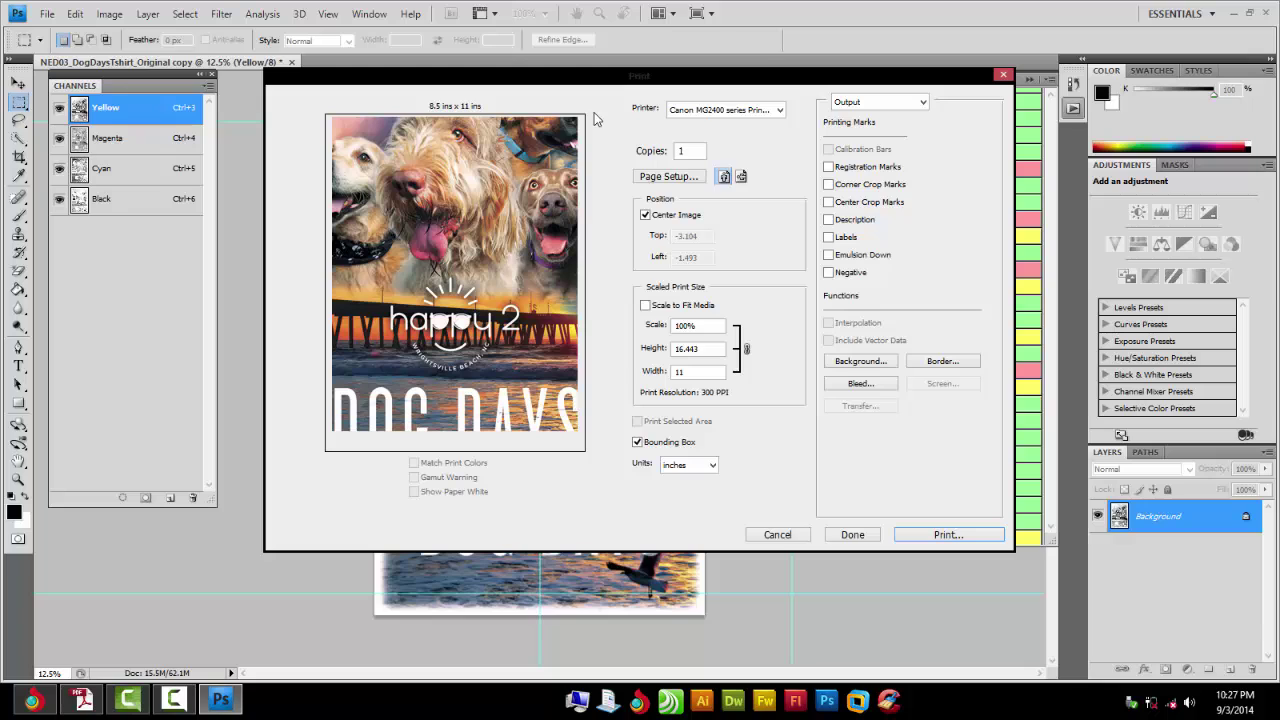
{"action": "left_click", "coordinate": [680, 110]}
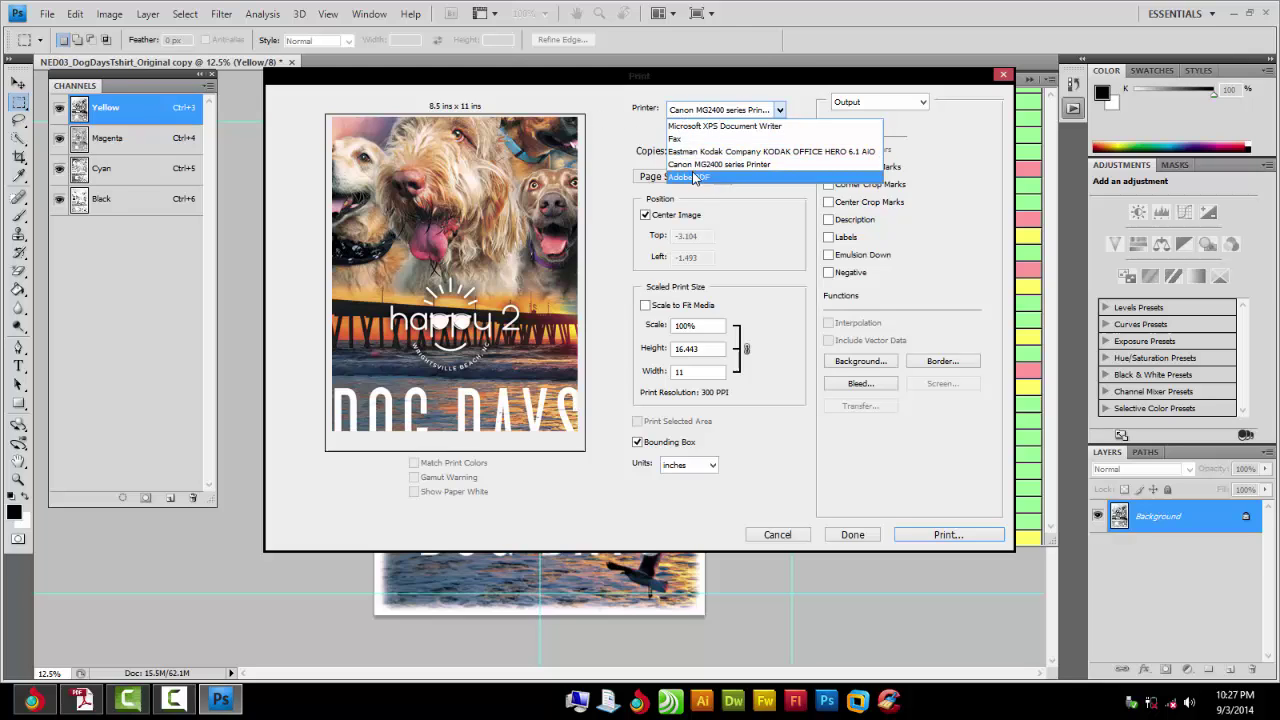
{"action": "left_click", "coordinate": [694, 178]}
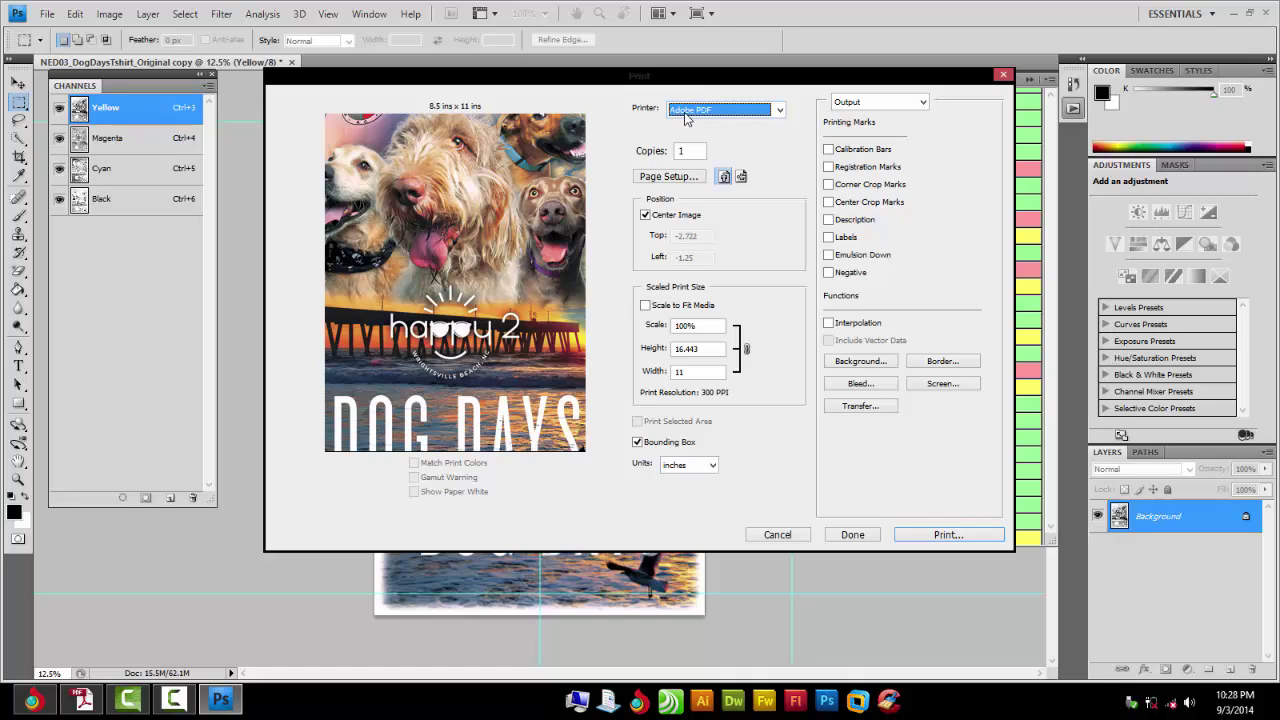
Set the Adobe PDF page size to 13x19, then close the Print dialog.
{"action": "left_click", "coordinate": [650, 177]}
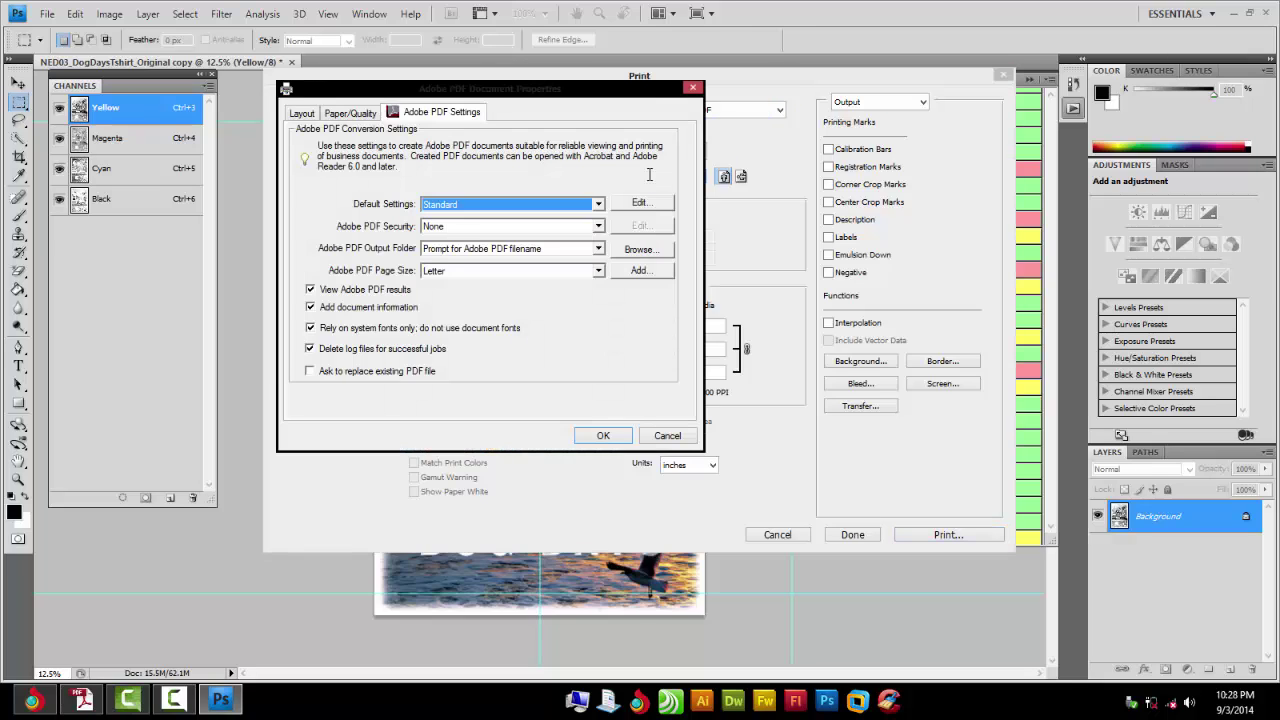
{"action": "left_click", "coordinate": [599, 271]}
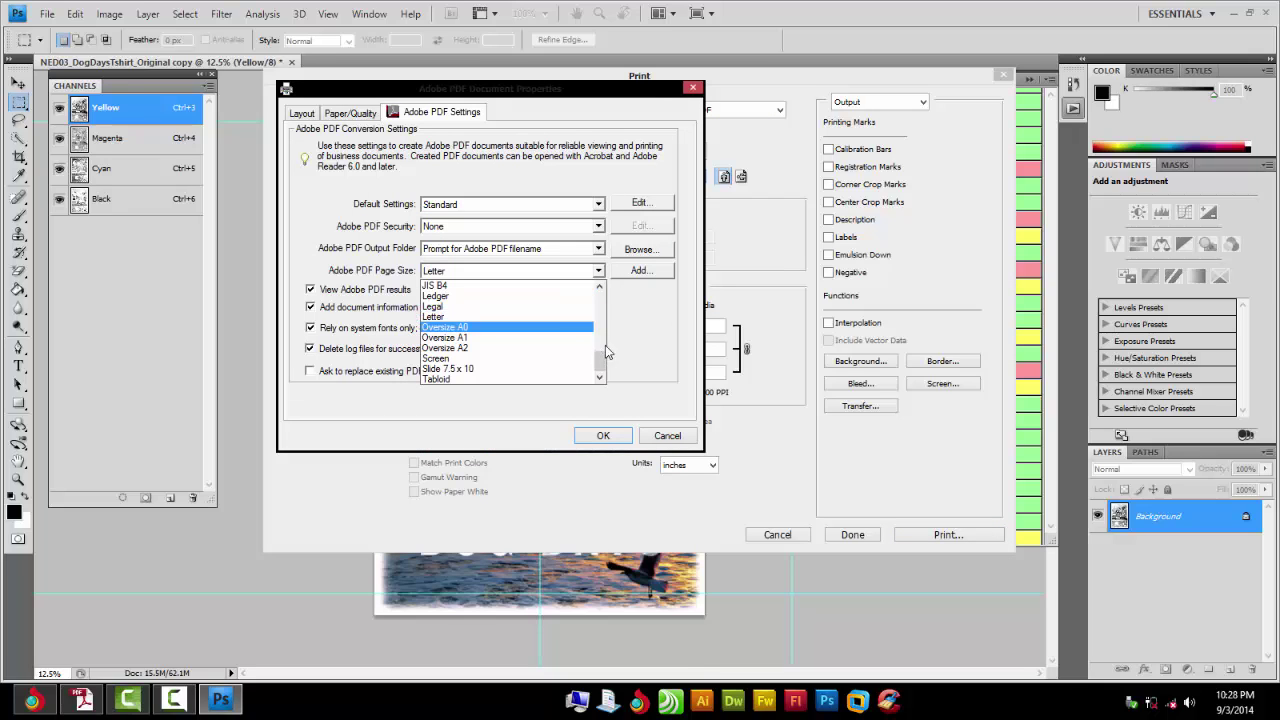
{"action": "left_click", "coordinate": [628, 273]}
{"action": "left_click", "coordinate": [628, 273]}
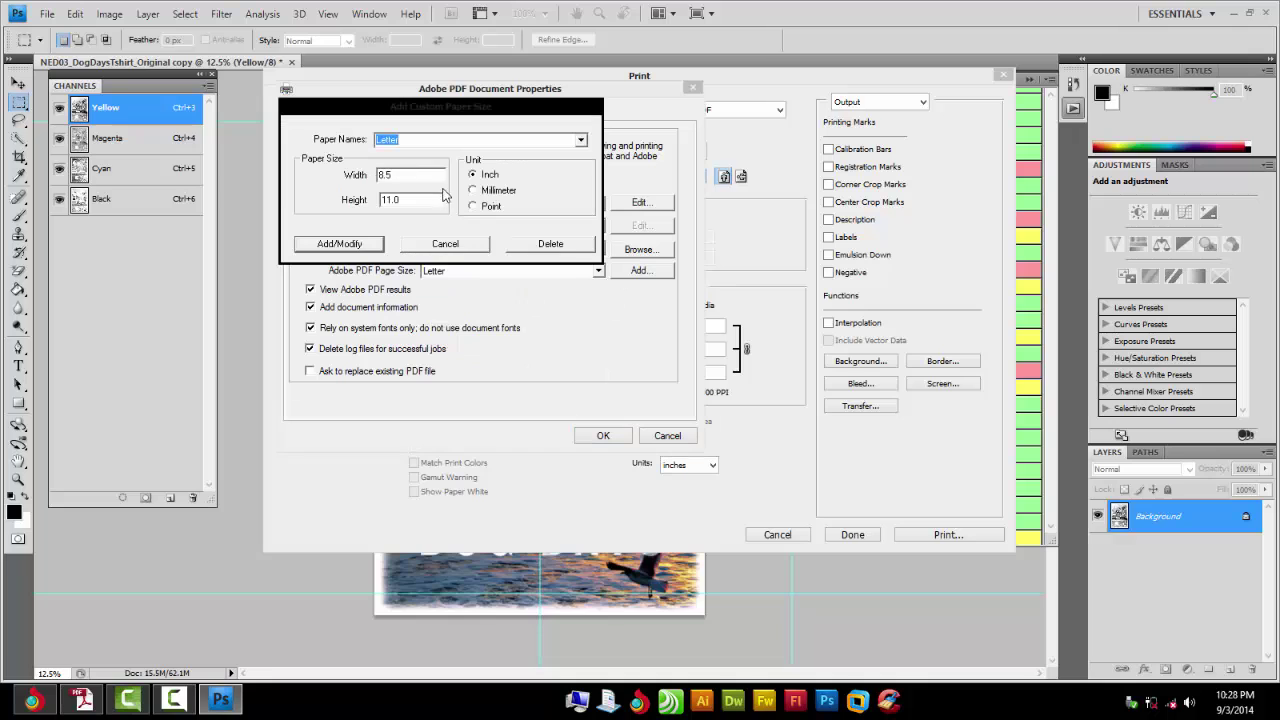
{"action": "left_click", "coordinate": [451, 244]}
{"action": "left_click", "coordinate": [598, 271]}
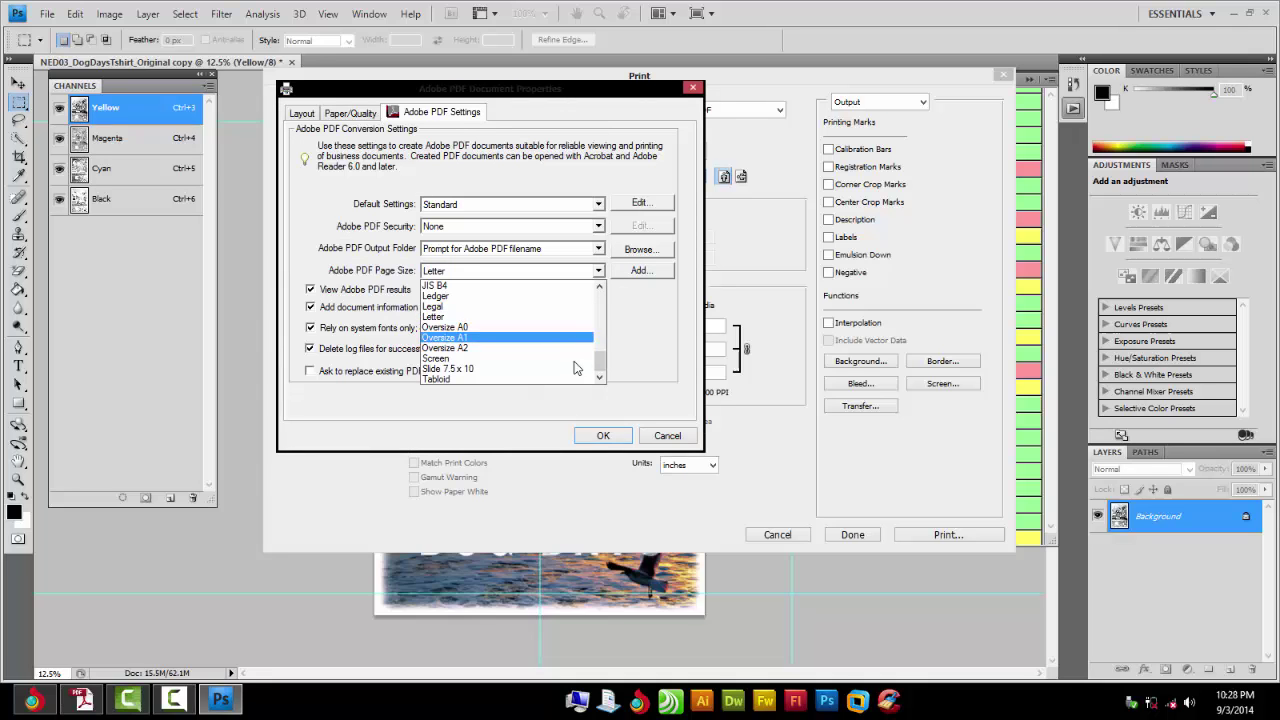
{"action": "scroll", "coordinate": [585, 310], "scroll_direction": "up", "scroll_amount": 3}
{"action": "left_click", "coordinate": [545, 304]}
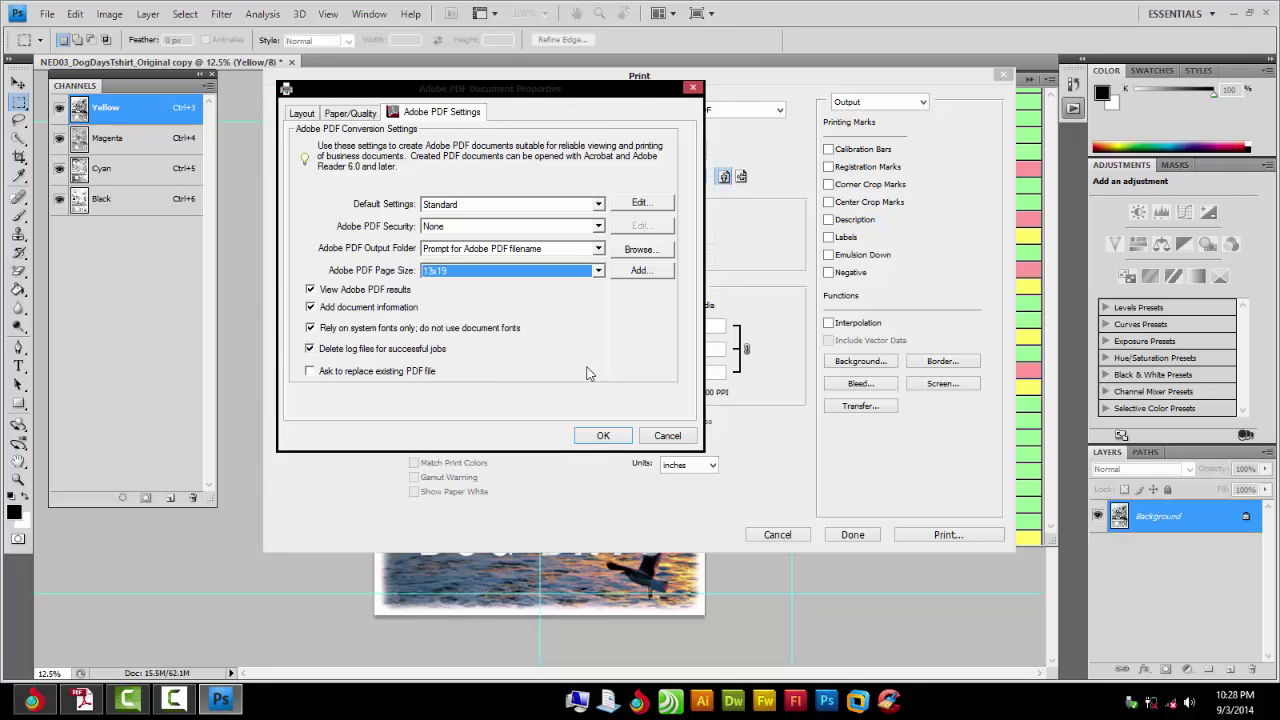
{"action": "left_click", "coordinate": [606, 435]}
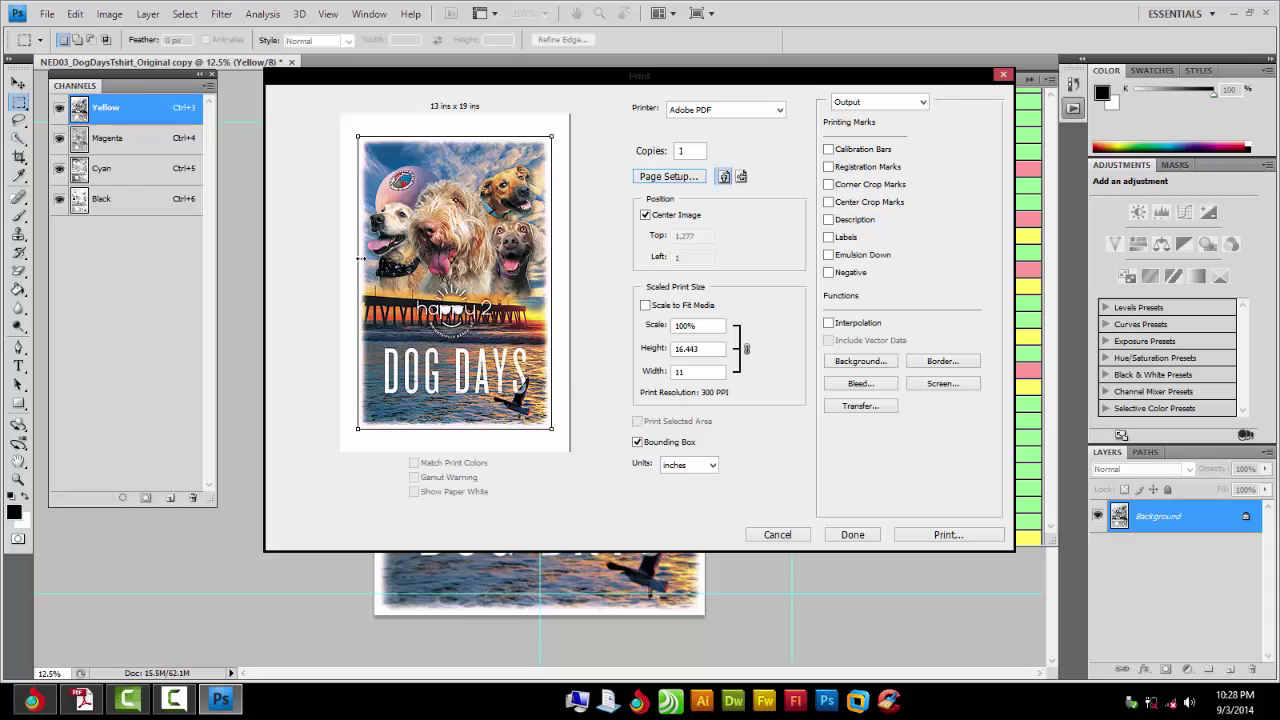
{"action": "left_click", "coordinate": [775, 537]}
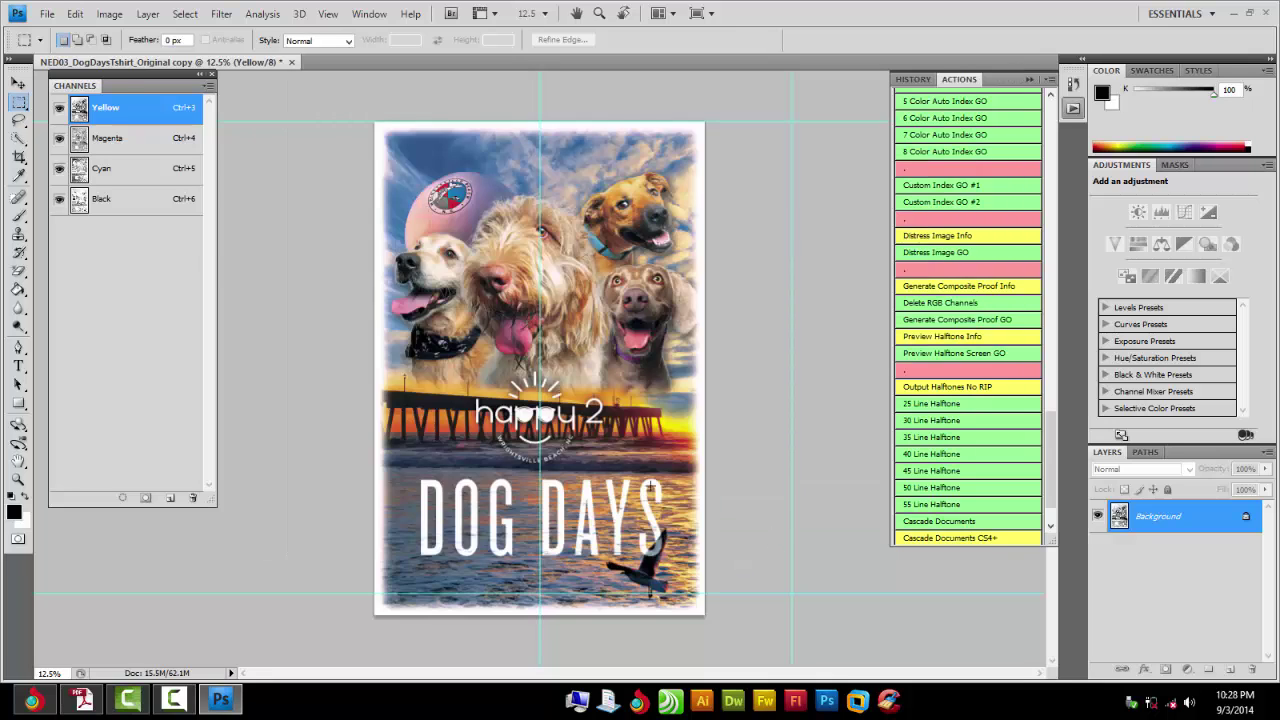
Resize the image to 9 inches wide at 300 ppi using Bicubic Sharper resampling.
{"action": "left_click", "coordinate": [109, 14]}
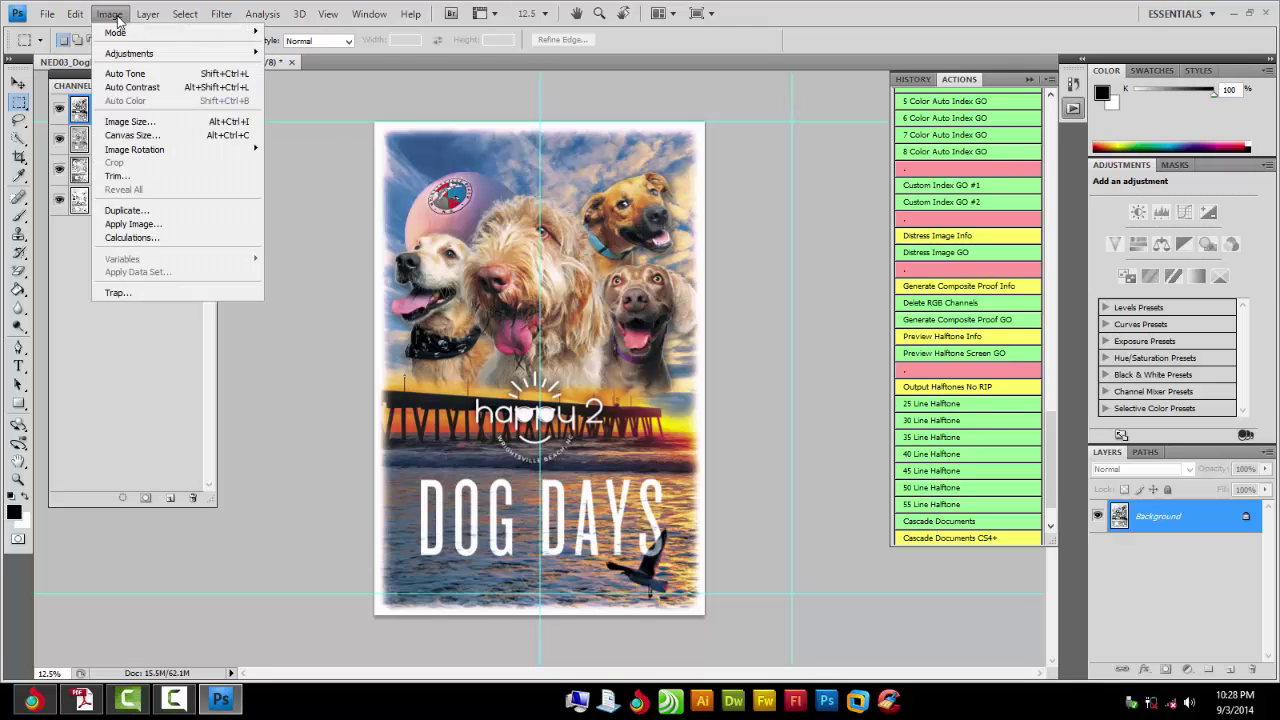
{"action": "left_click", "coordinate": [125, 121]}
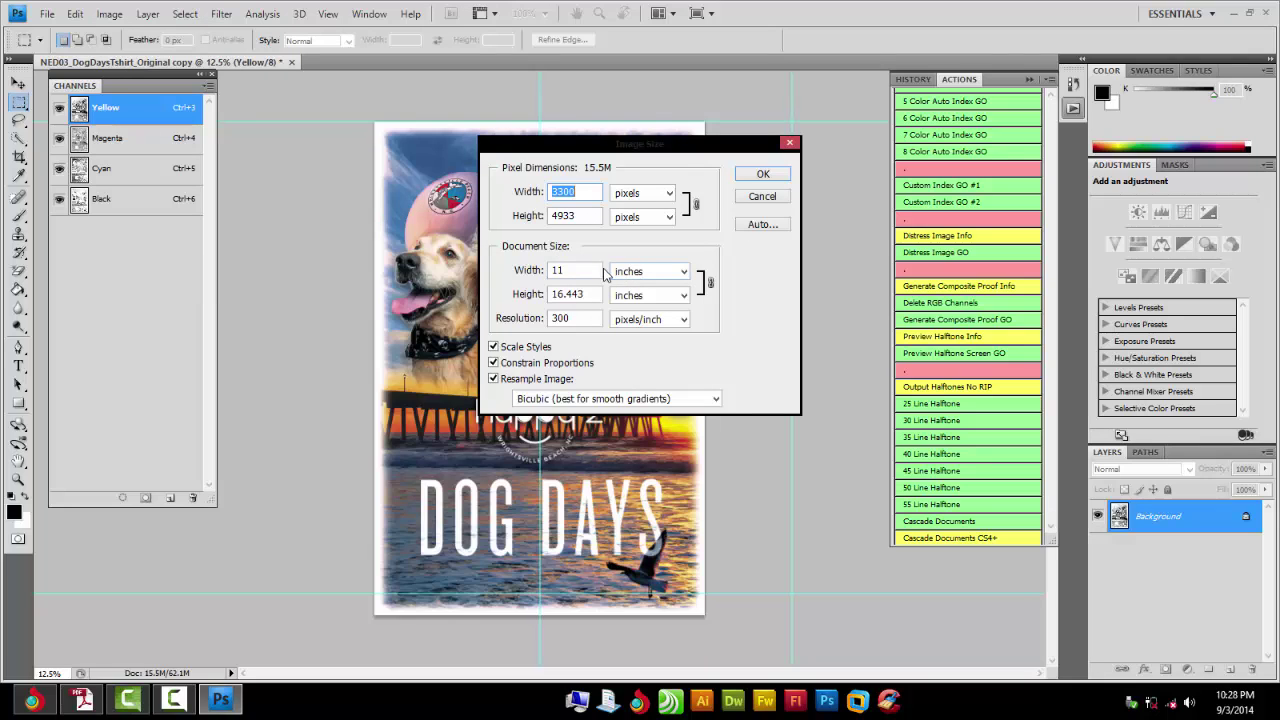
{"action": "left_click_drag", "start_coordinate": [584, 269], "coordinate": [552, 271]}
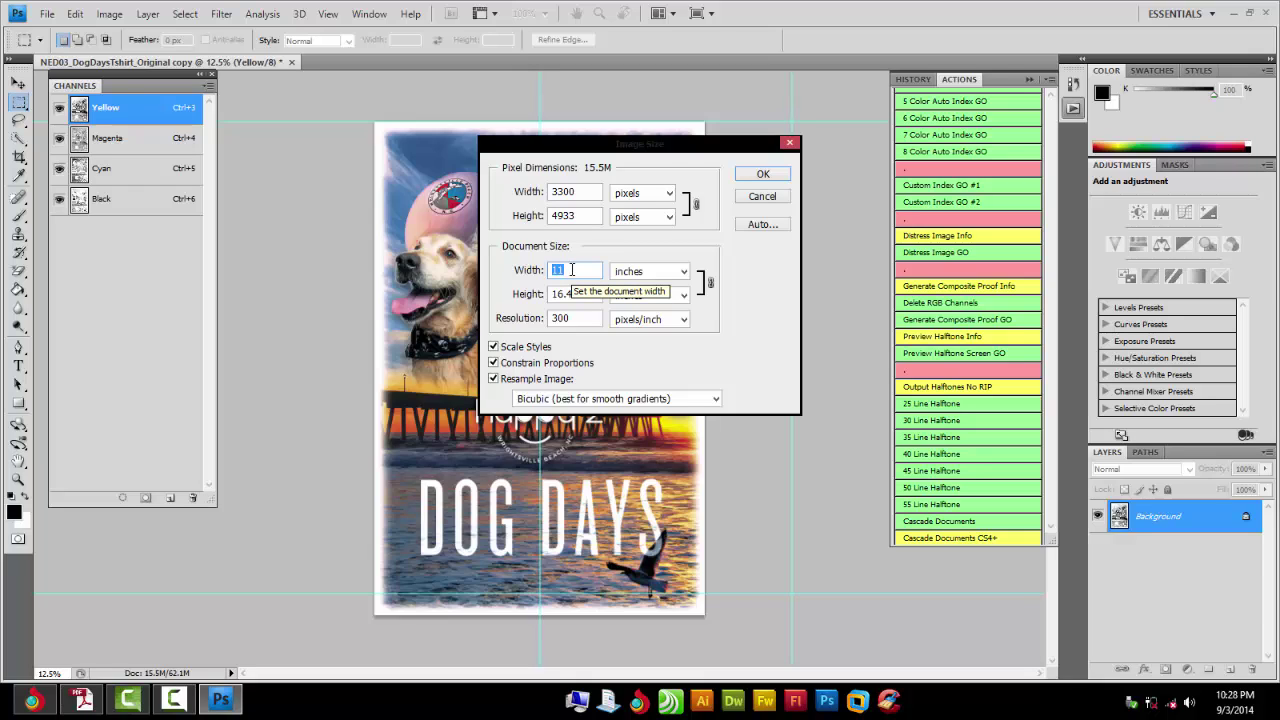
{"action": "type", "text": "9"}
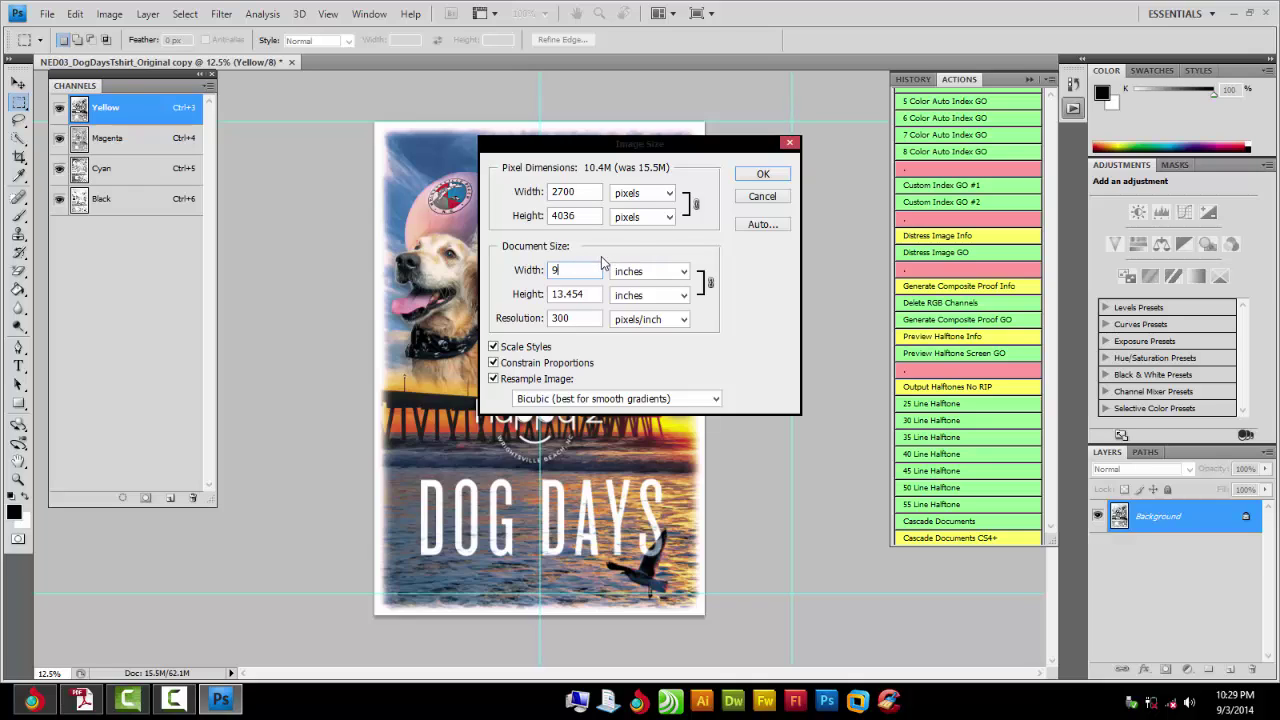
{"action": "left_click_drag", "start_coordinate": [573, 319], "coordinate": [535, 322]}
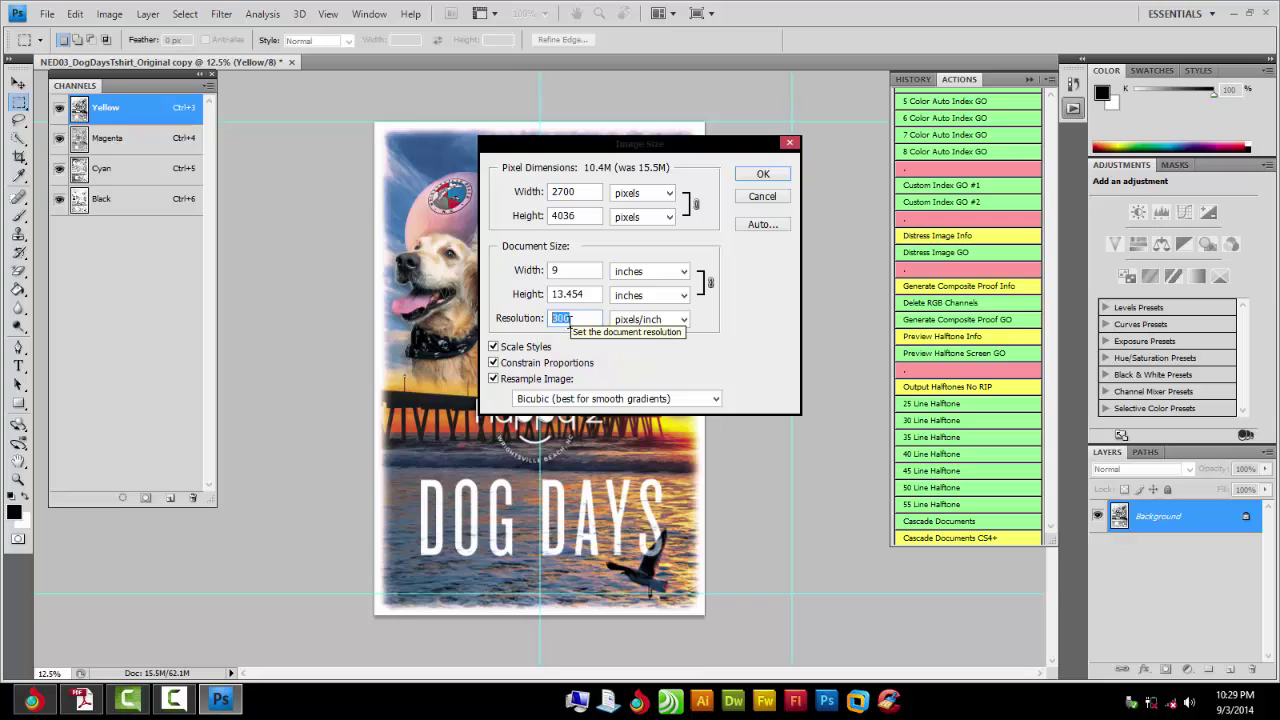
{"action": "left_click", "coordinate": [576, 400]}
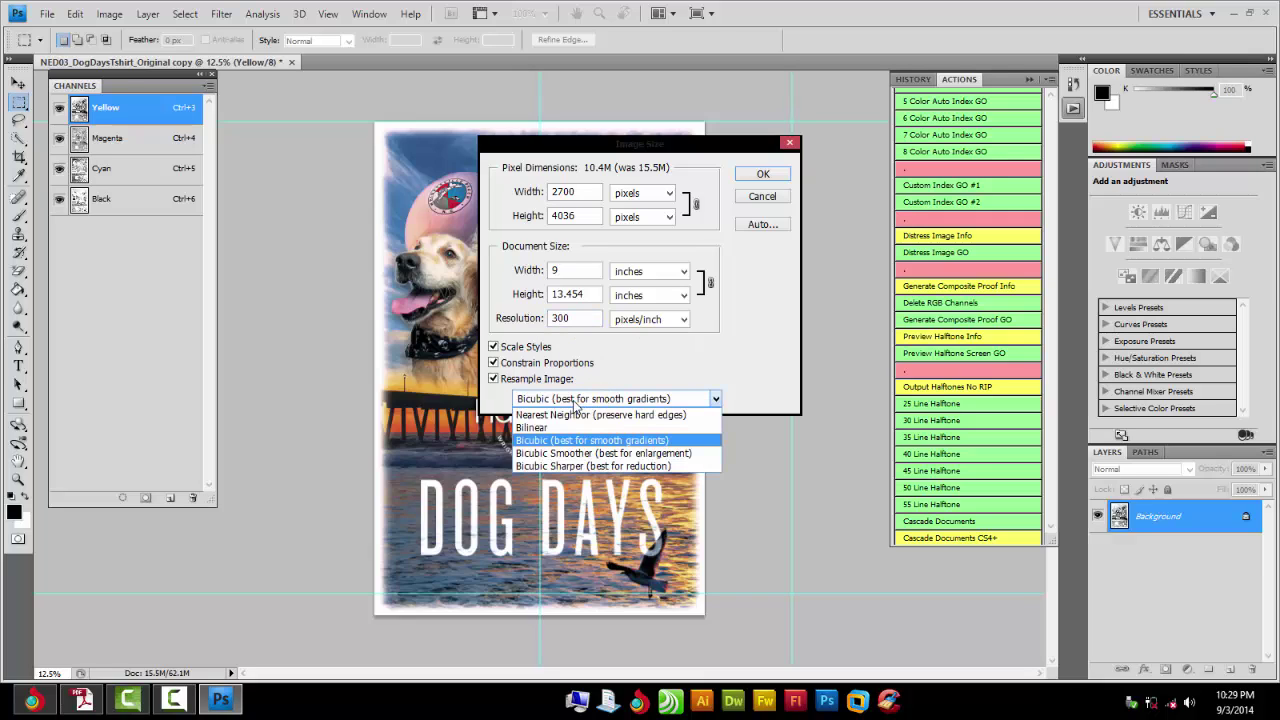
{"action": "left_click", "coordinate": [637, 467]}
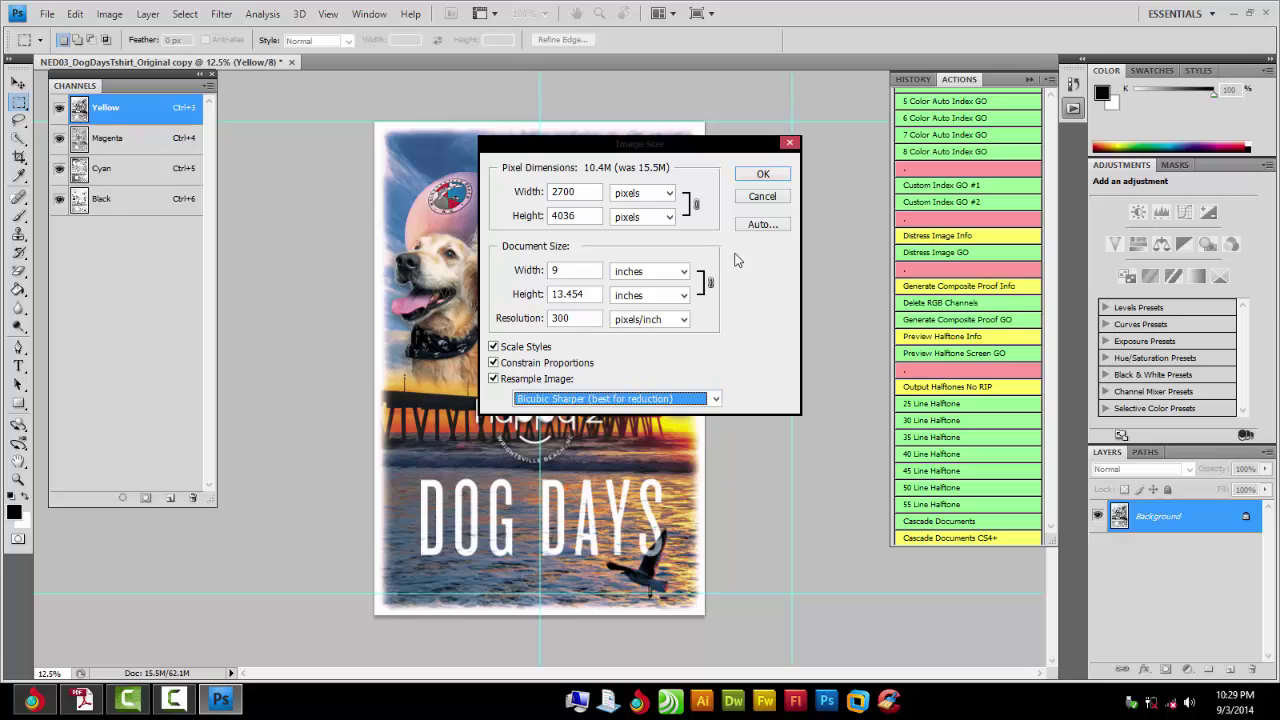
{"action": "left_click", "coordinate": [757, 176]}
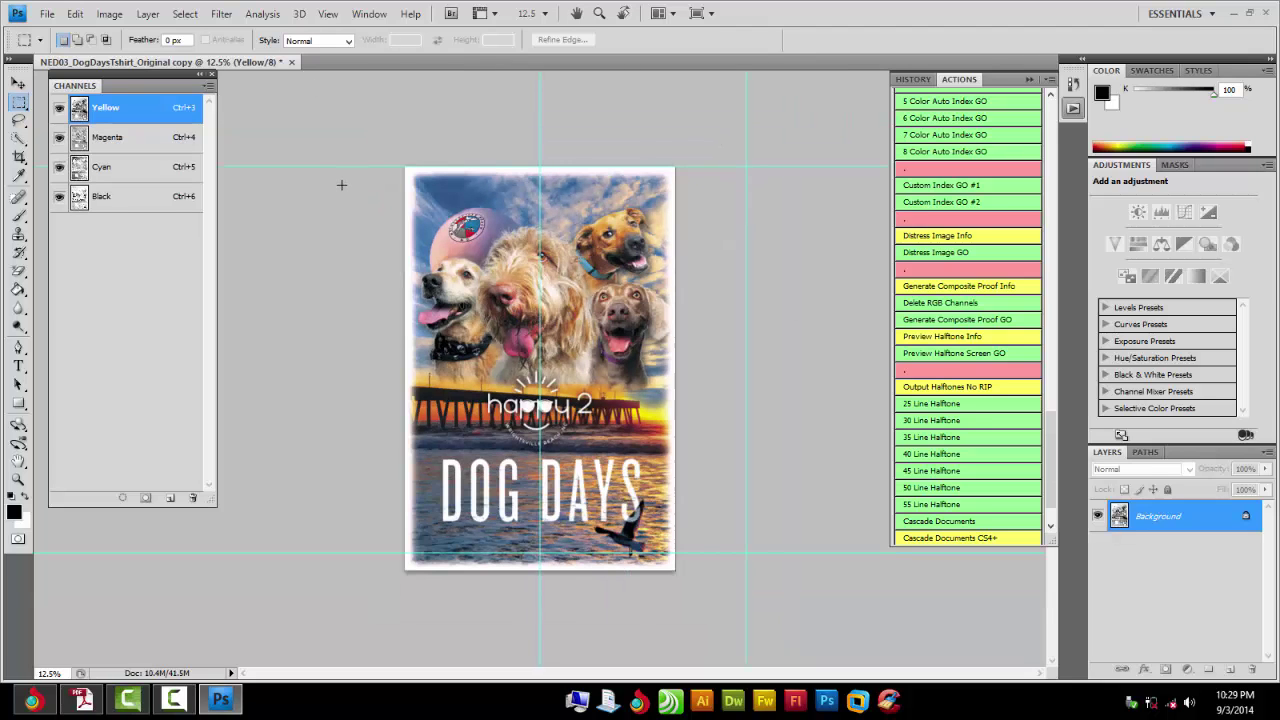
Uncheck Center Image, move the artwork toward the page top, and enable Labels and Center Crop Marks.
{"action": "key", "text": "ctrl+p"}
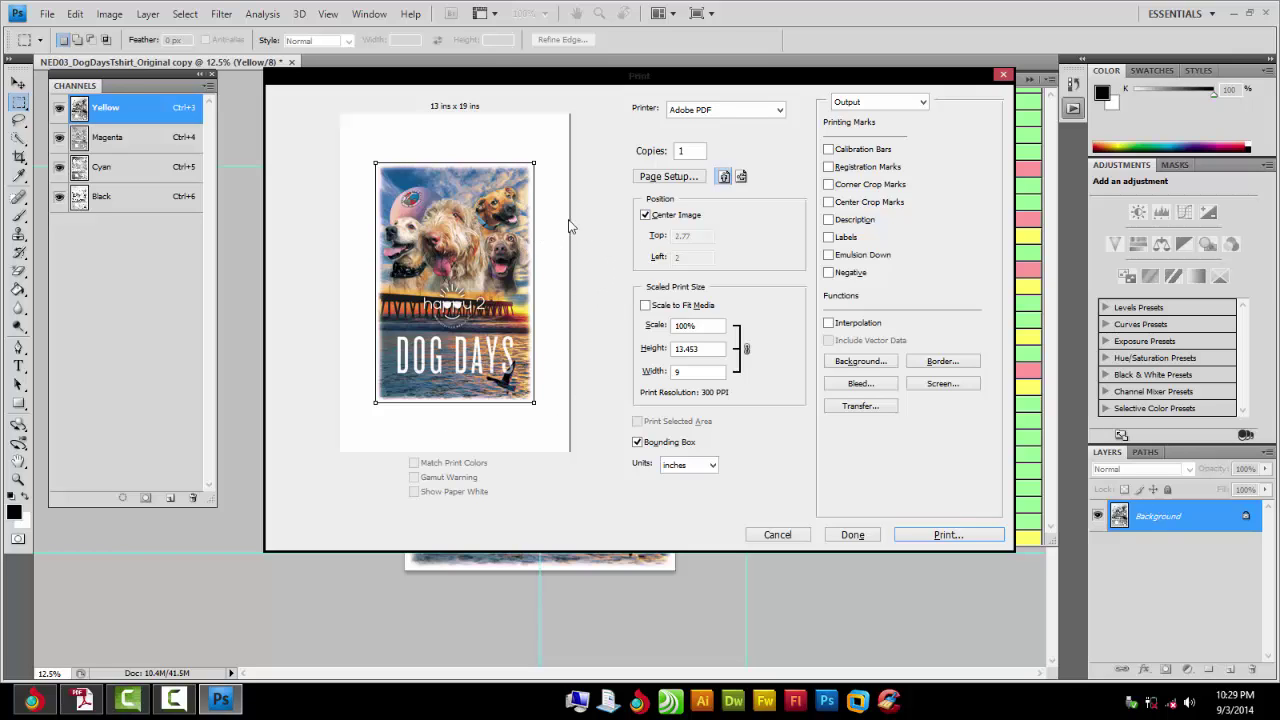
{"action": "left_click", "coordinate": [646, 216]}
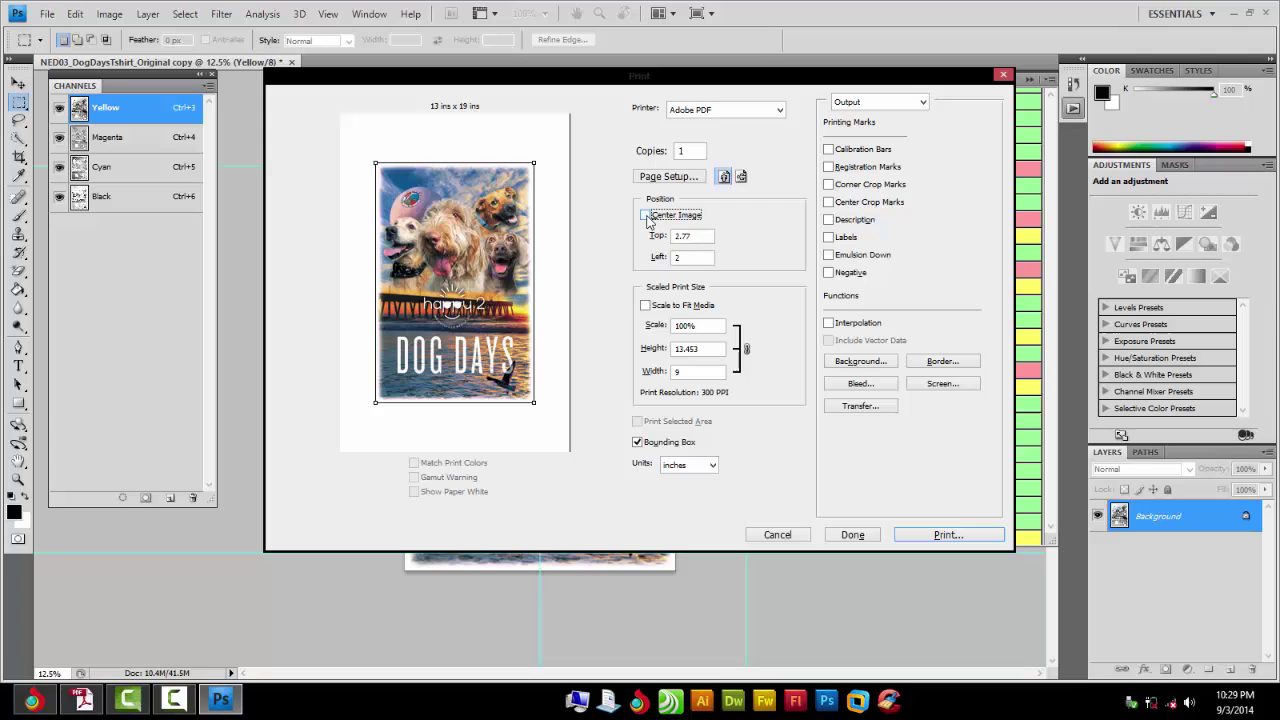
{"action": "left_click_drag", "start_coordinate": [463, 316], "coordinate": [464, 275]}
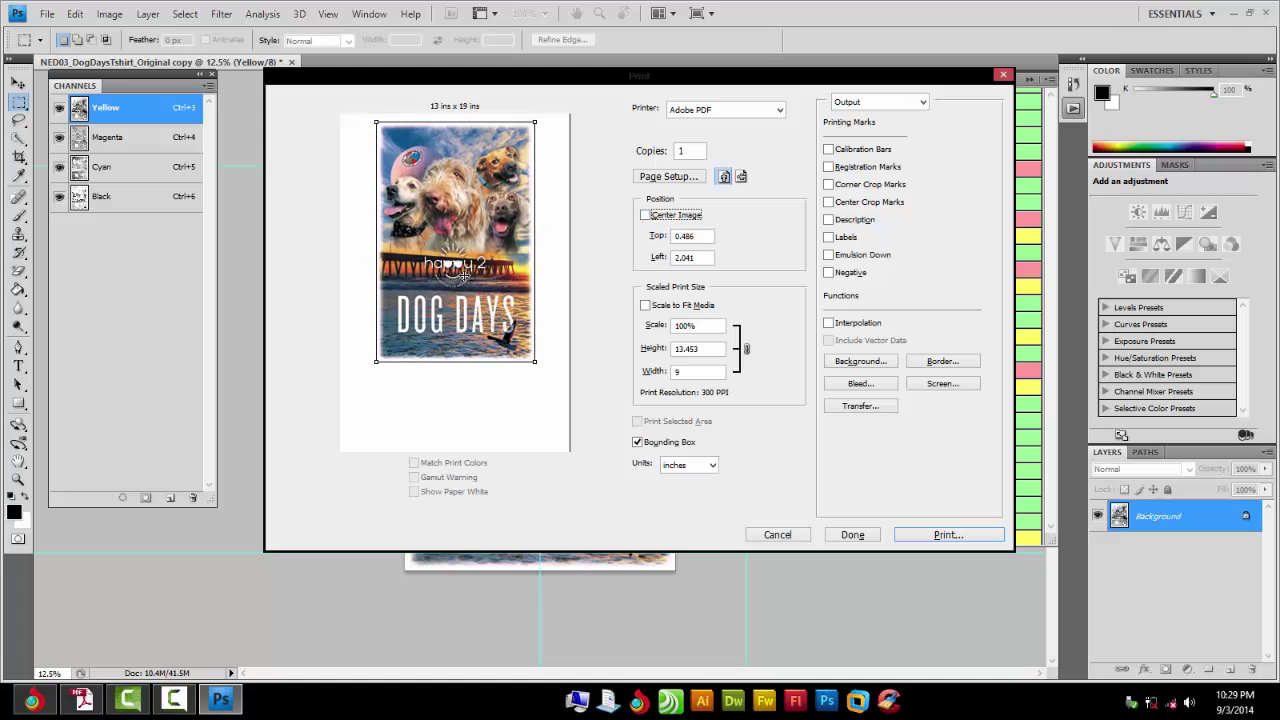
{"action": "left_click", "coordinate": [828, 237]}
{"action": "mouse_move", "coordinate": [458, 206]}
{"action": "left_mouse_down"}
{"action": "mouse_move", "coordinate": [448, 228]}
{"action": "mouse_move", "coordinate": [456, 213]}
{"action": "left_mouse_up"}
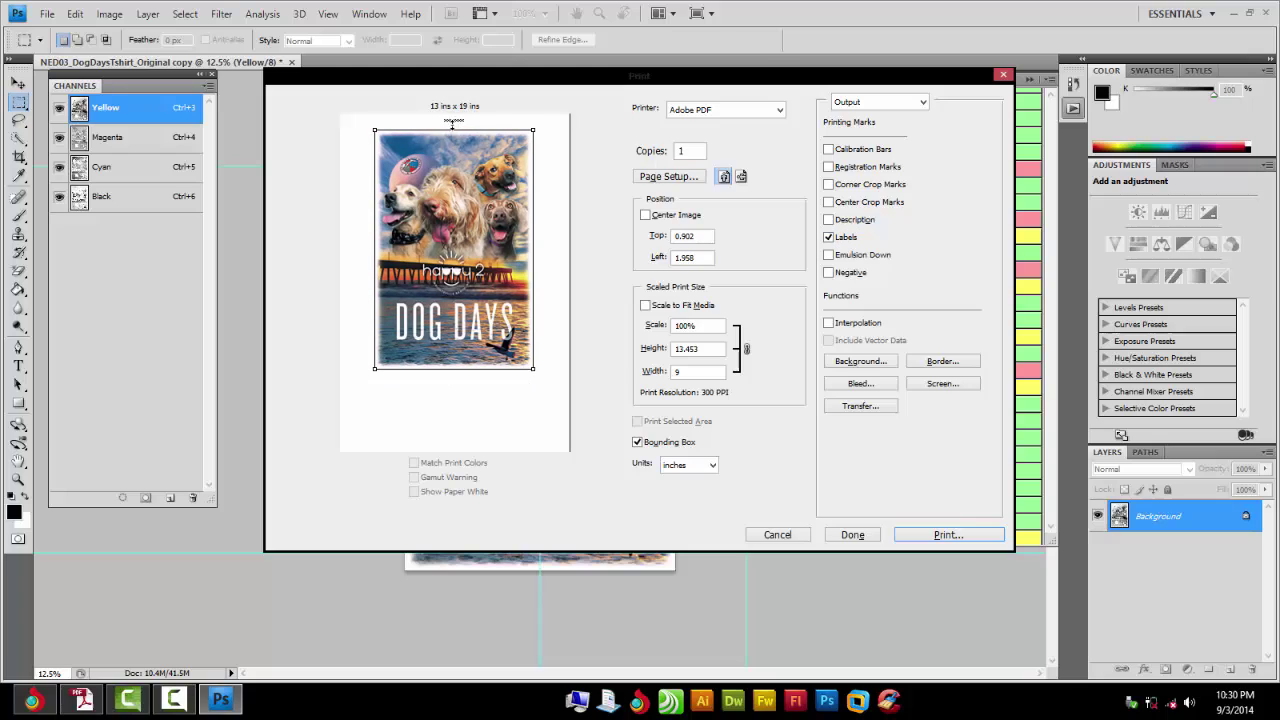
{"action": "left_click", "coordinate": [837, 204]}
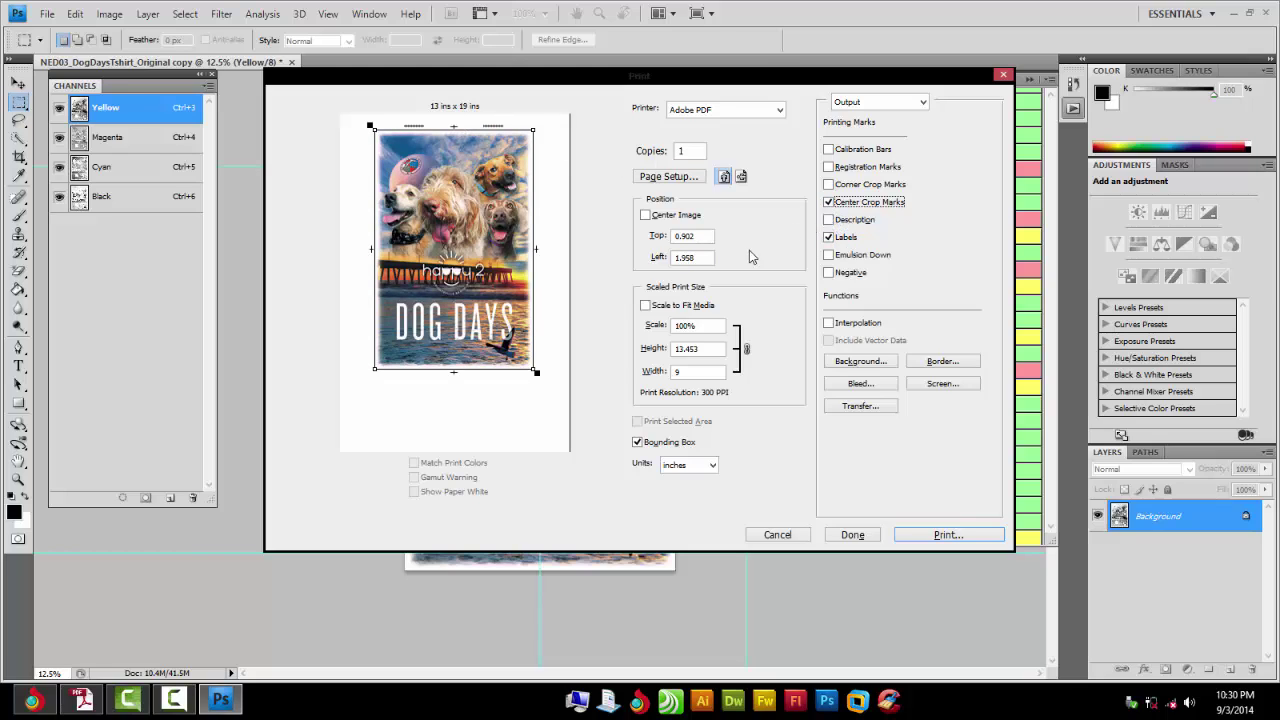
{"action": "double_click", "coordinate": [683, 372]}
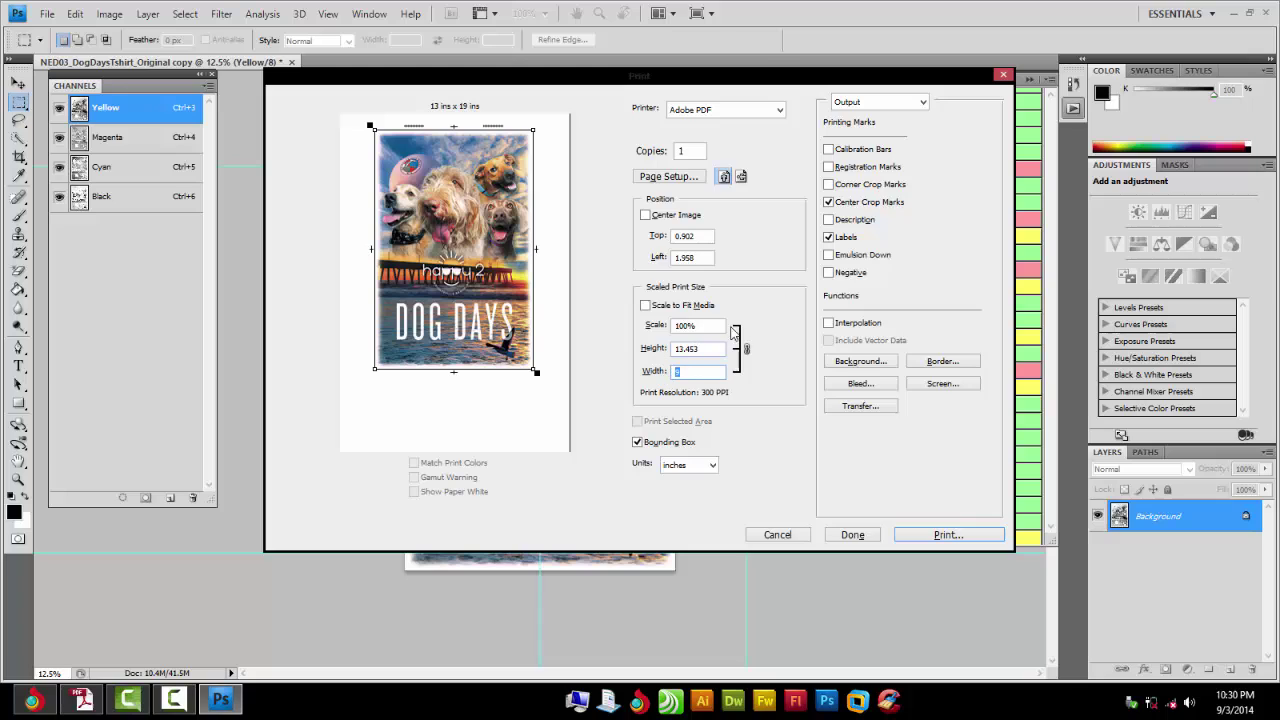
Check the Color Management settings, keeping Color Handling set to Separations.
{"action": "left_click", "coordinate": [852, 104]}
{"action": "left_click", "coordinate": [869, 133]}
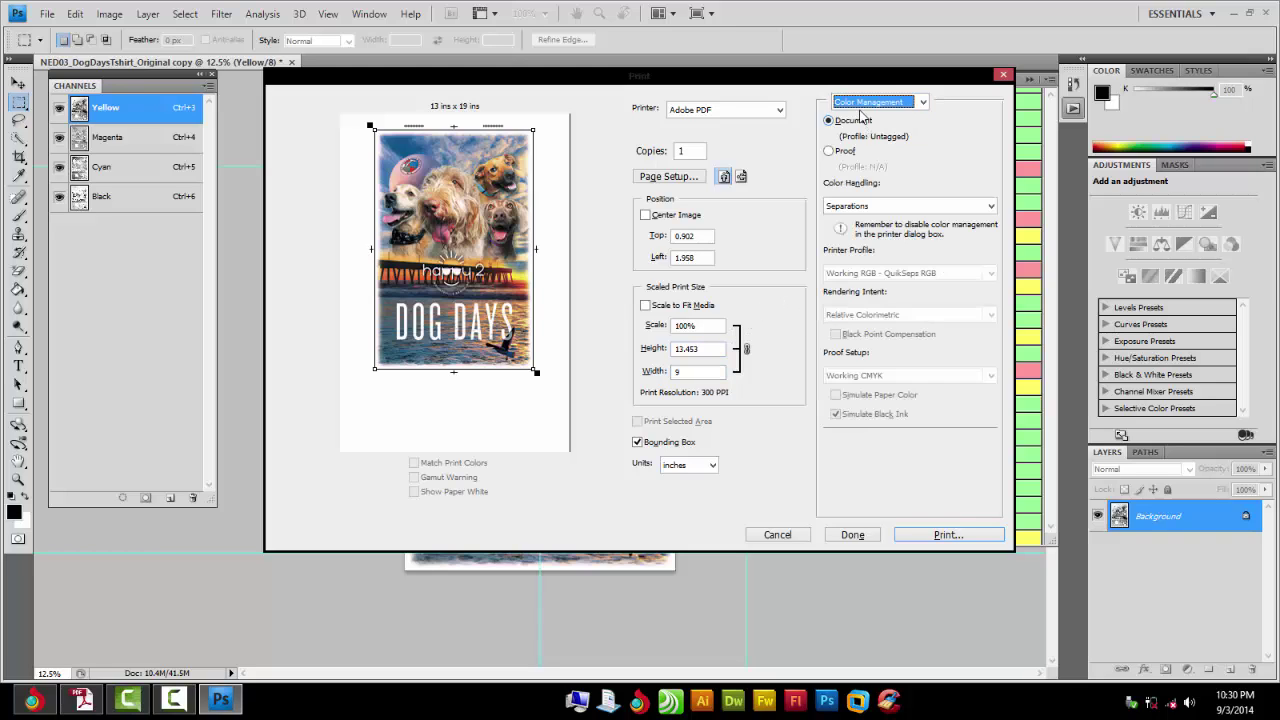
{"action": "left_click", "coordinate": [857, 208]}
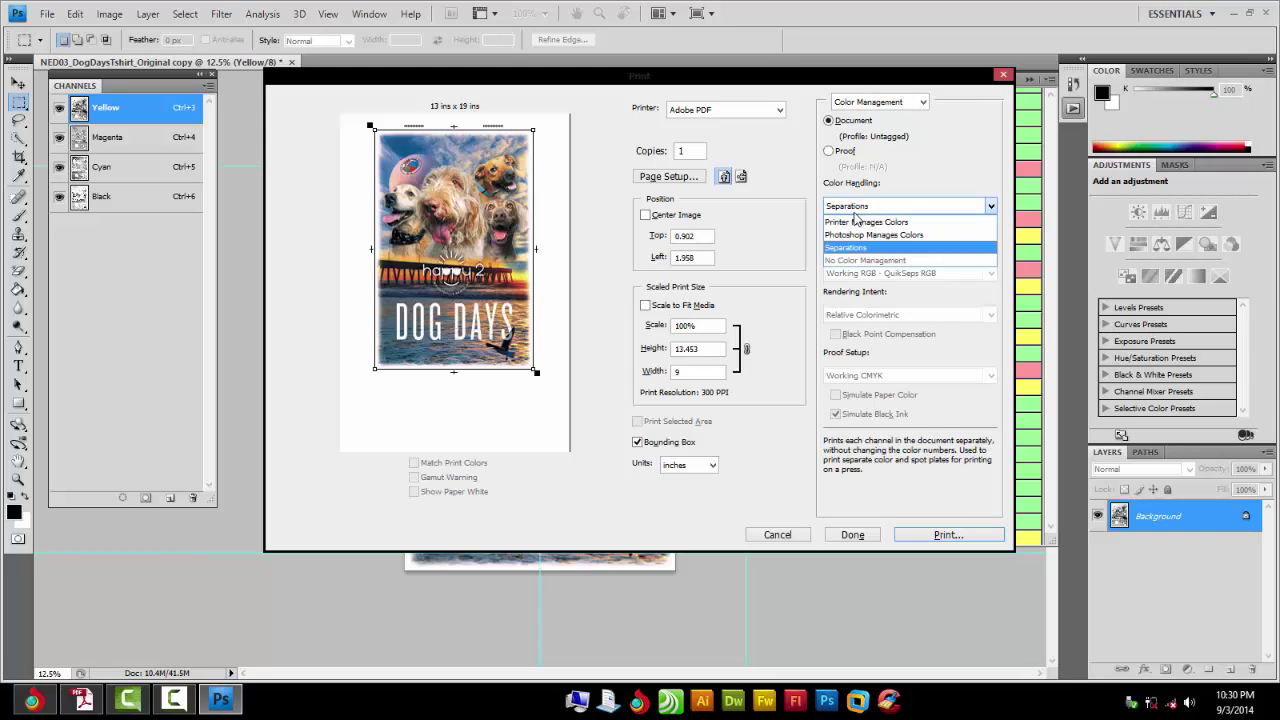
{"action": "left_click", "coordinate": [855, 240]}
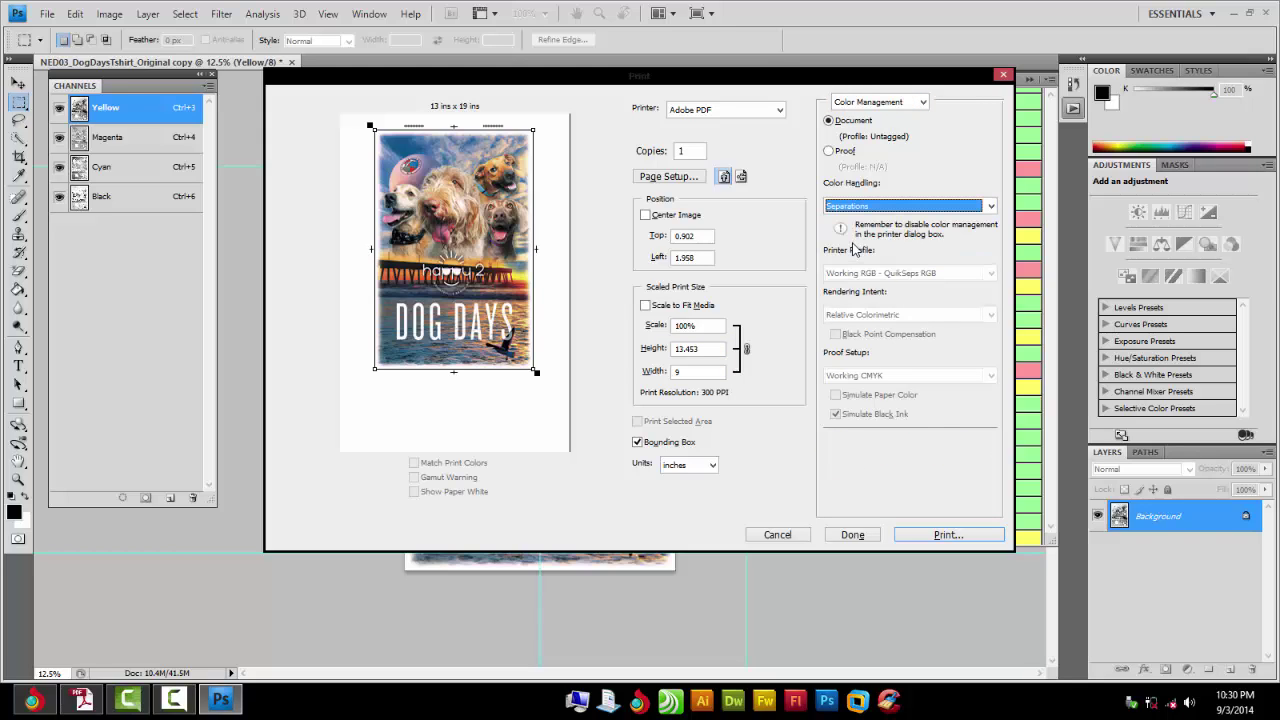
Switch the print settings panel back to the Output options.
{"action": "left_click", "coordinate": [866, 106]}
{"action": "left_click", "coordinate": [846, 118]}
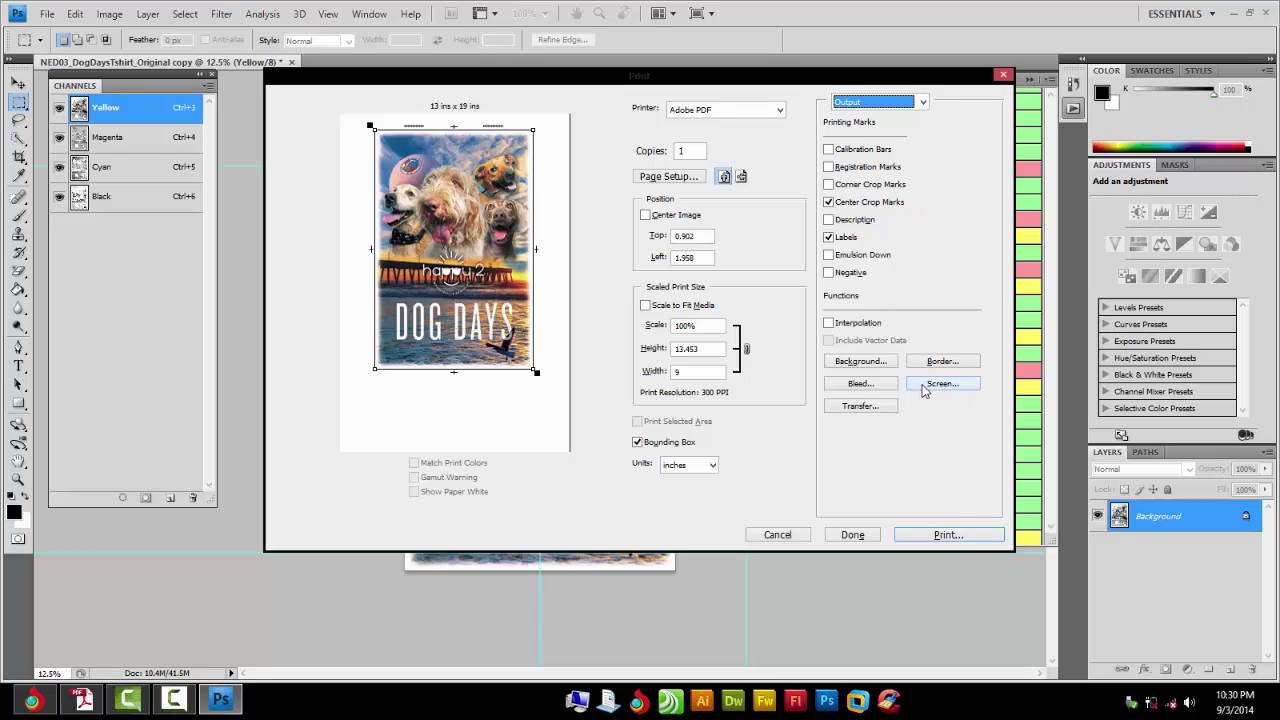
{"action": "left_click", "coordinate": [873, 104]}
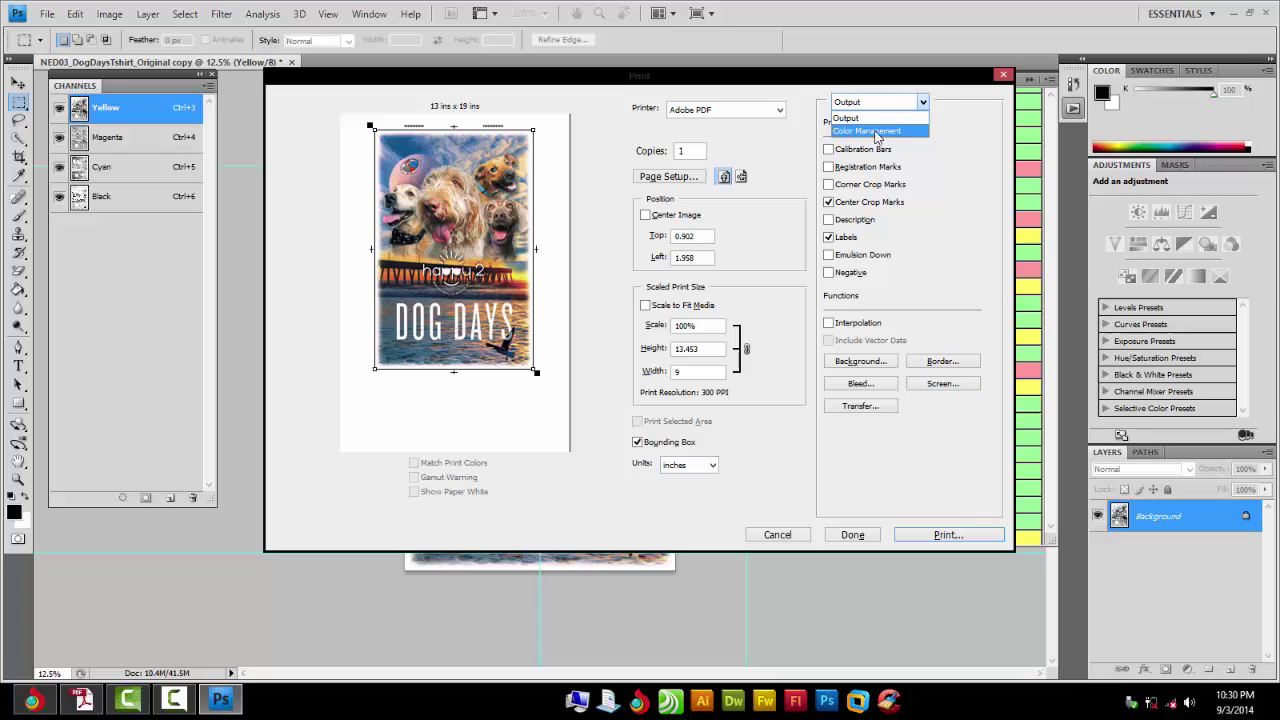
{"action": "left_click", "coordinate": [889, 118]}
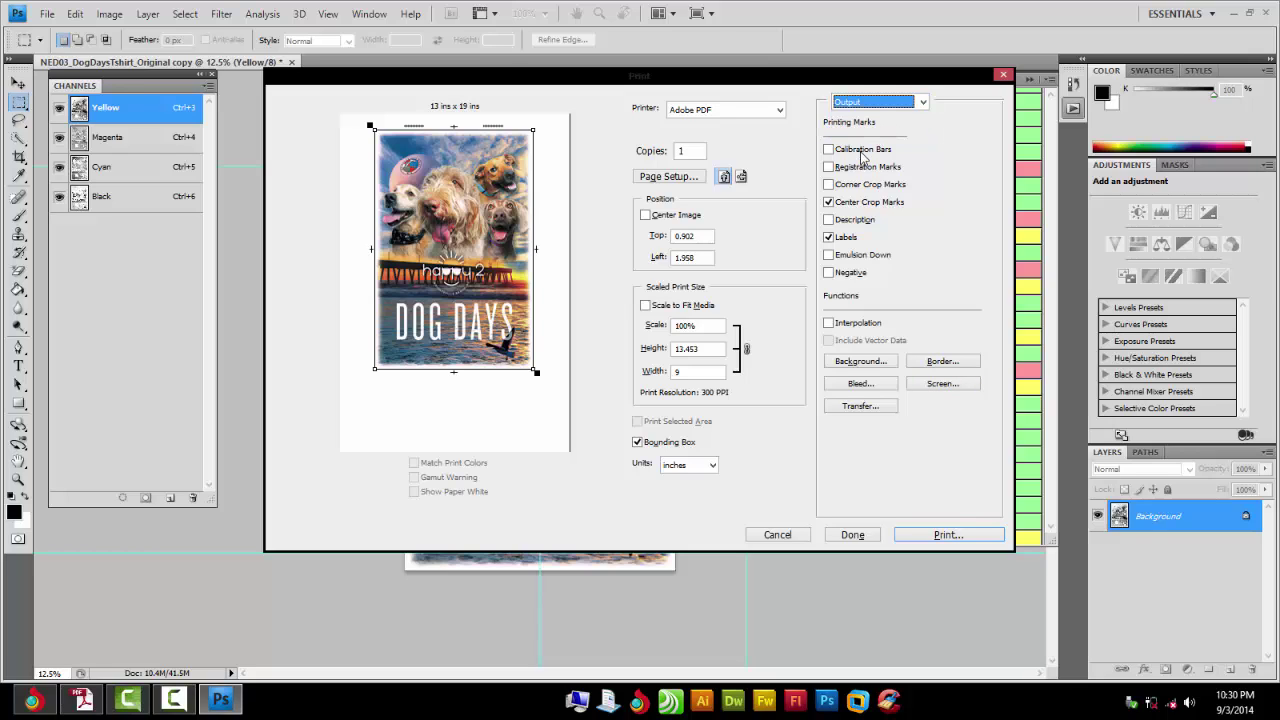
{"action": "left_click", "coordinate": [884, 104]}
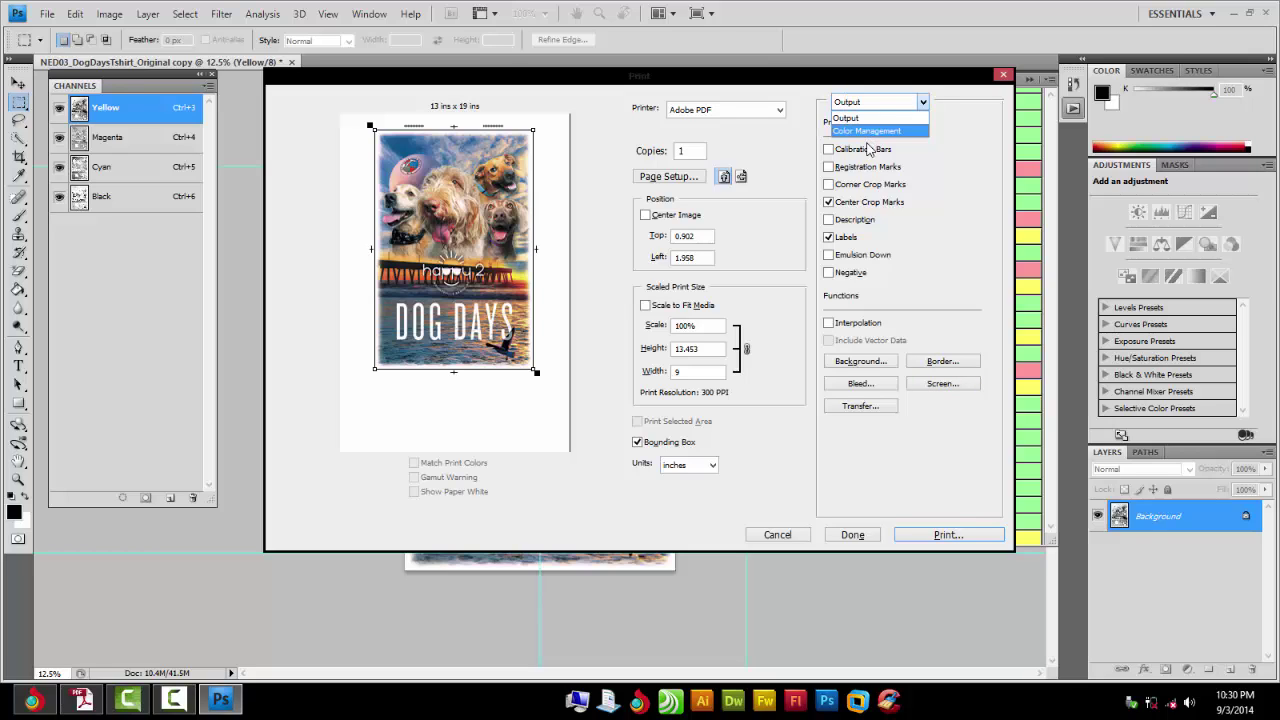
{"action": "left_click", "coordinate": [846, 132]}
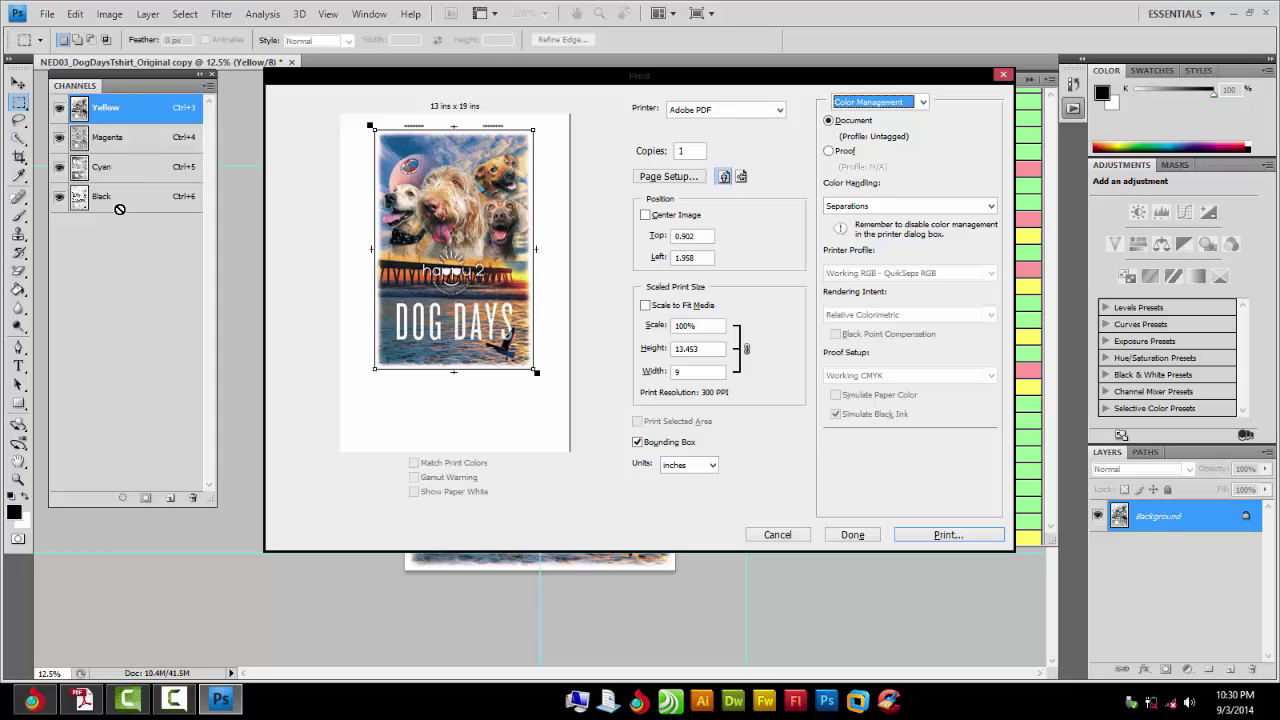
{"action": "left_click", "coordinate": [110, 20]}
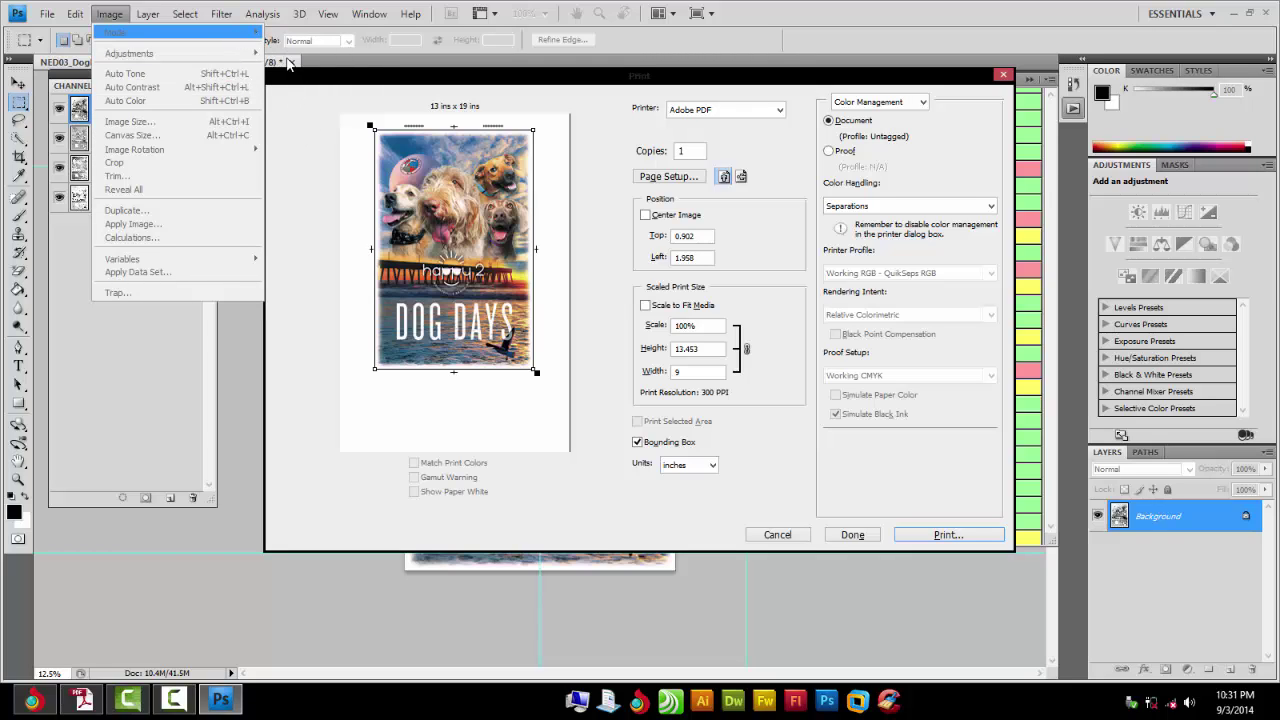
{"action": "left_click", "coordinate": [294, 125]}
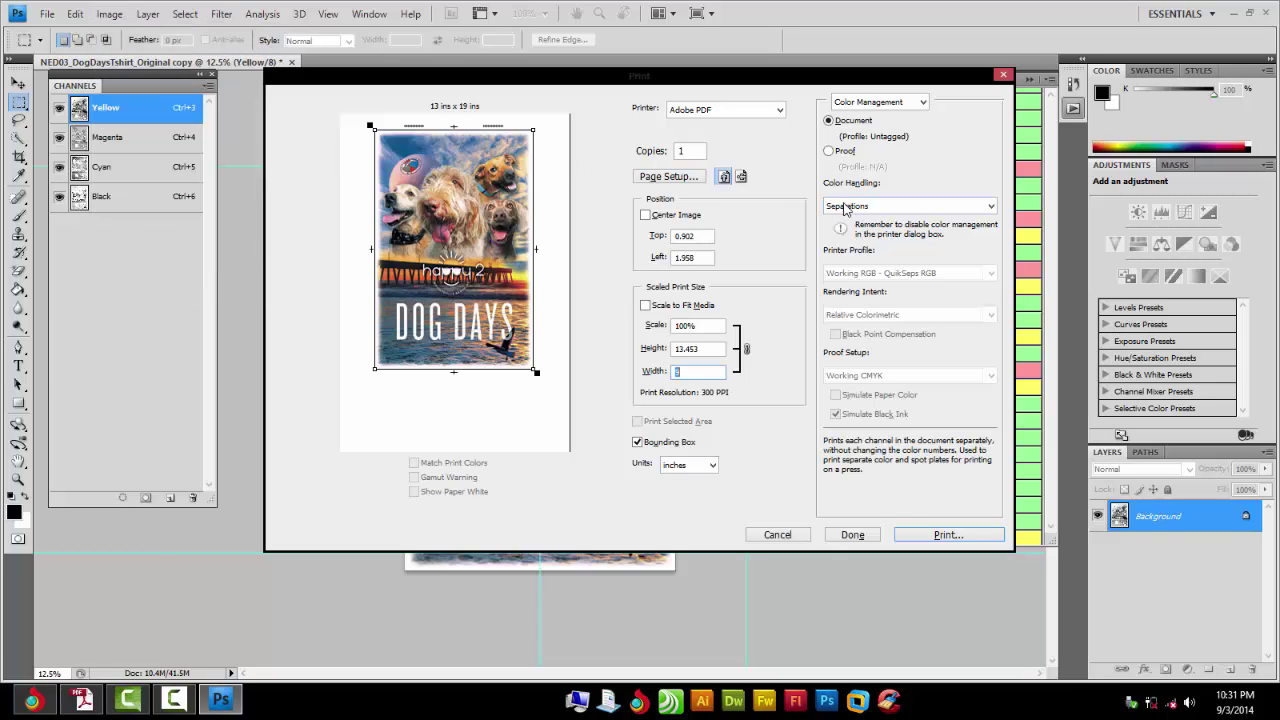
{"action": "left_click", "coordinate": [866, 103]}
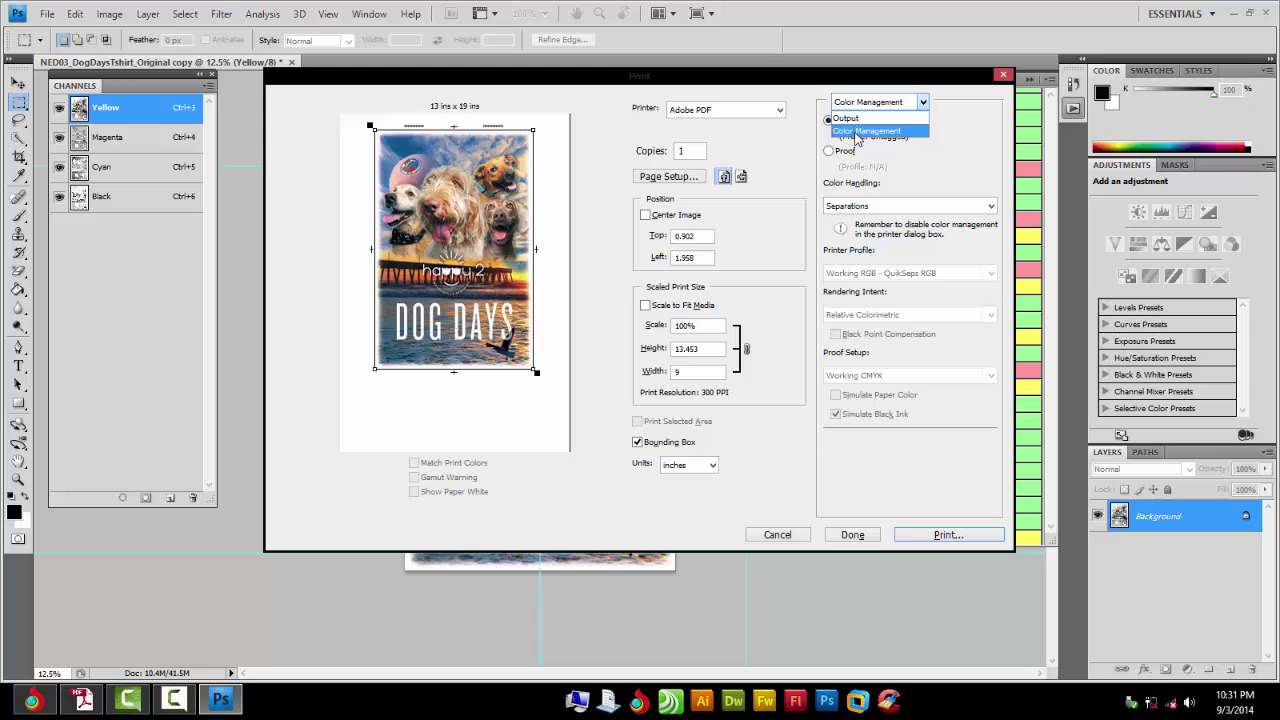
{"action": "left_click", "coordinate": [858, 118]}
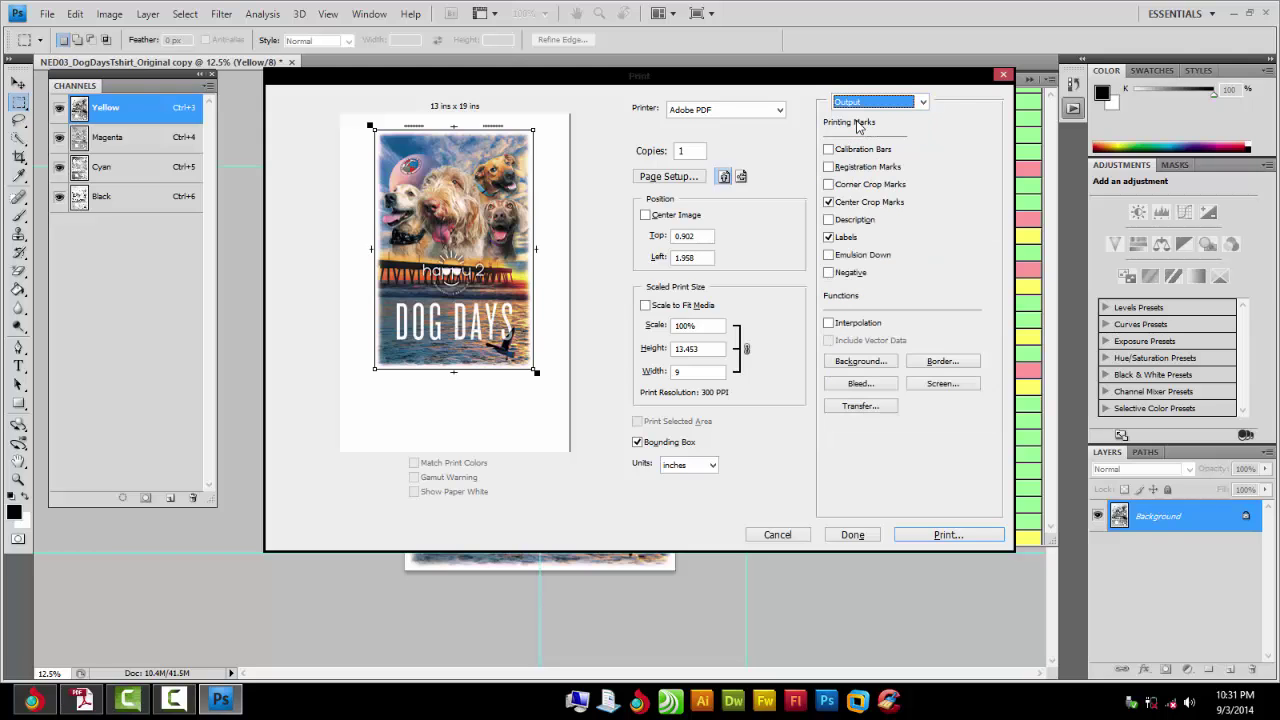
Turn off the printer's default screen and set Yellow to 22.5 degrees with Ellipse dots.
{"action": "left_click", "coordinate": [942, 385]}
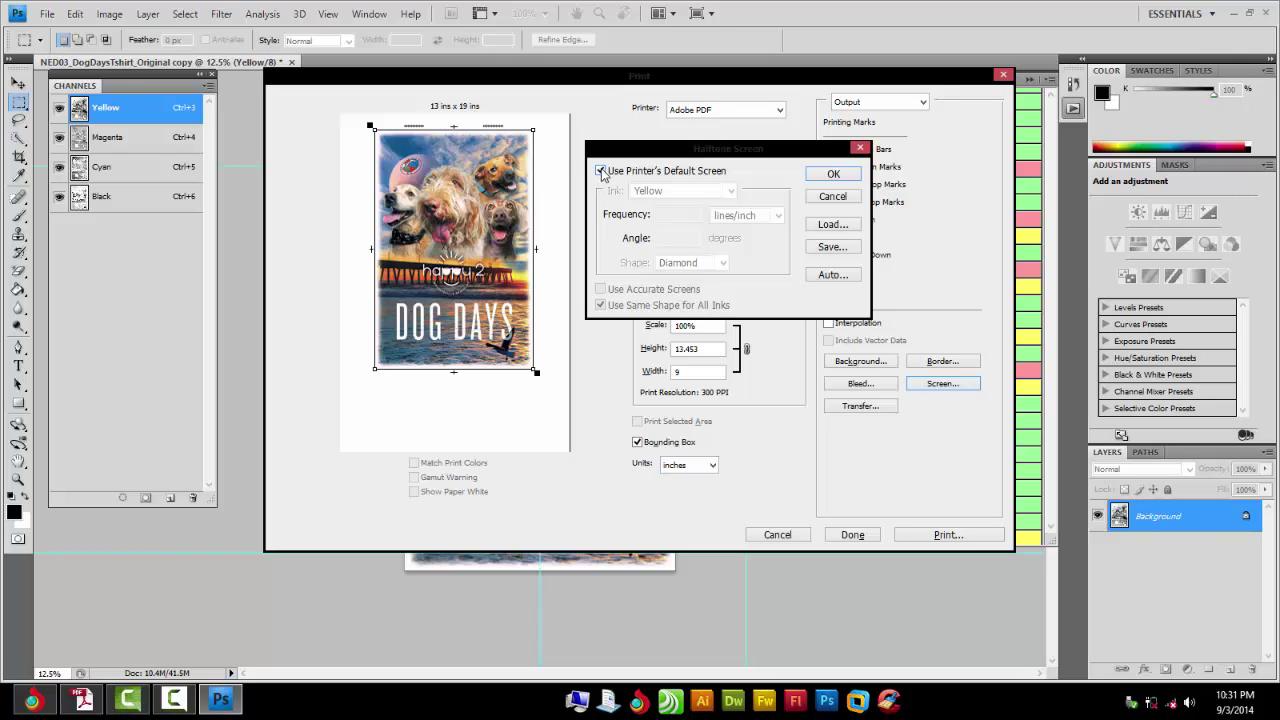
{"action": "left_click", "coordinate": [601, 171]}
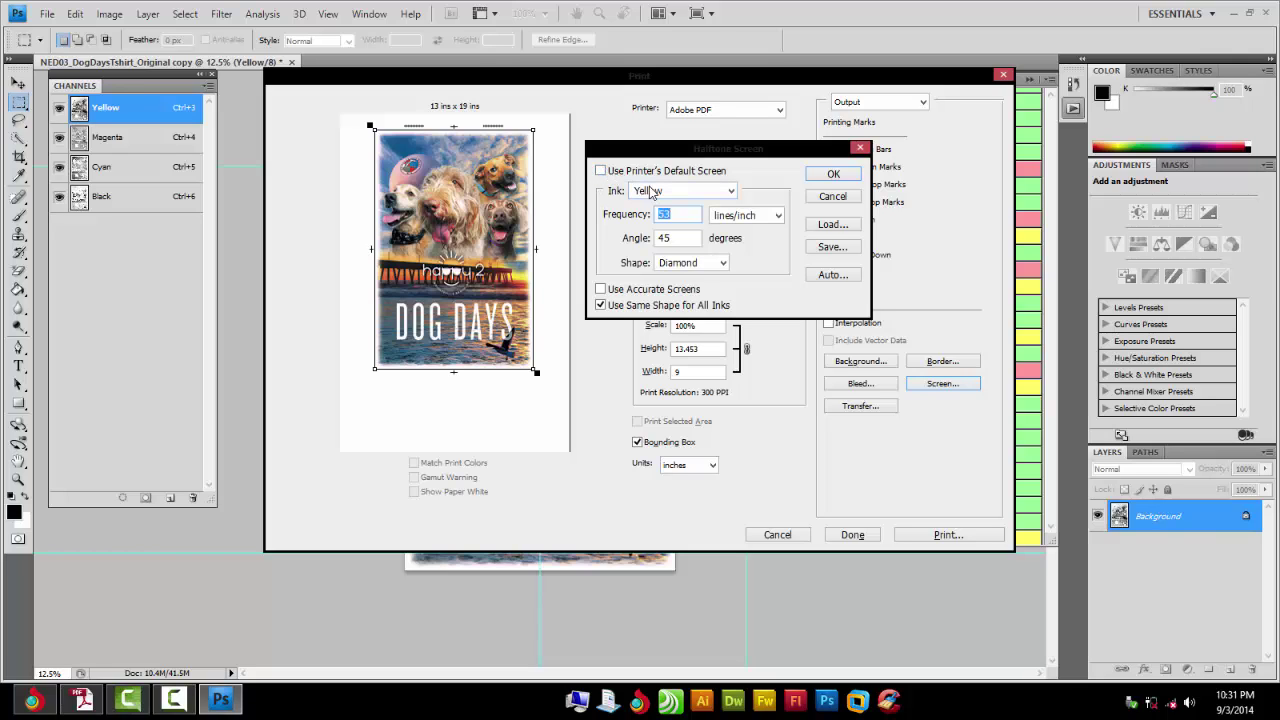
{"action": "left_click", "coordinate": [650, 192]}
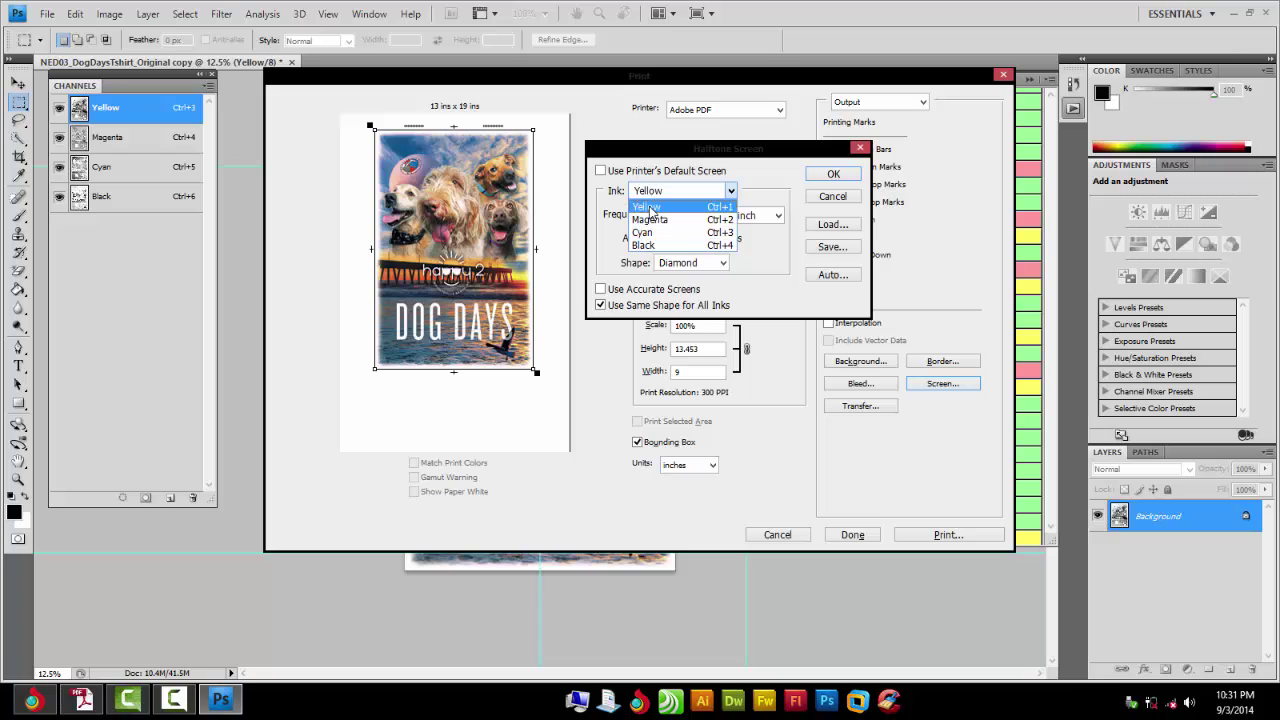
{"action": "left_click", "coordinate": [651, 195]}
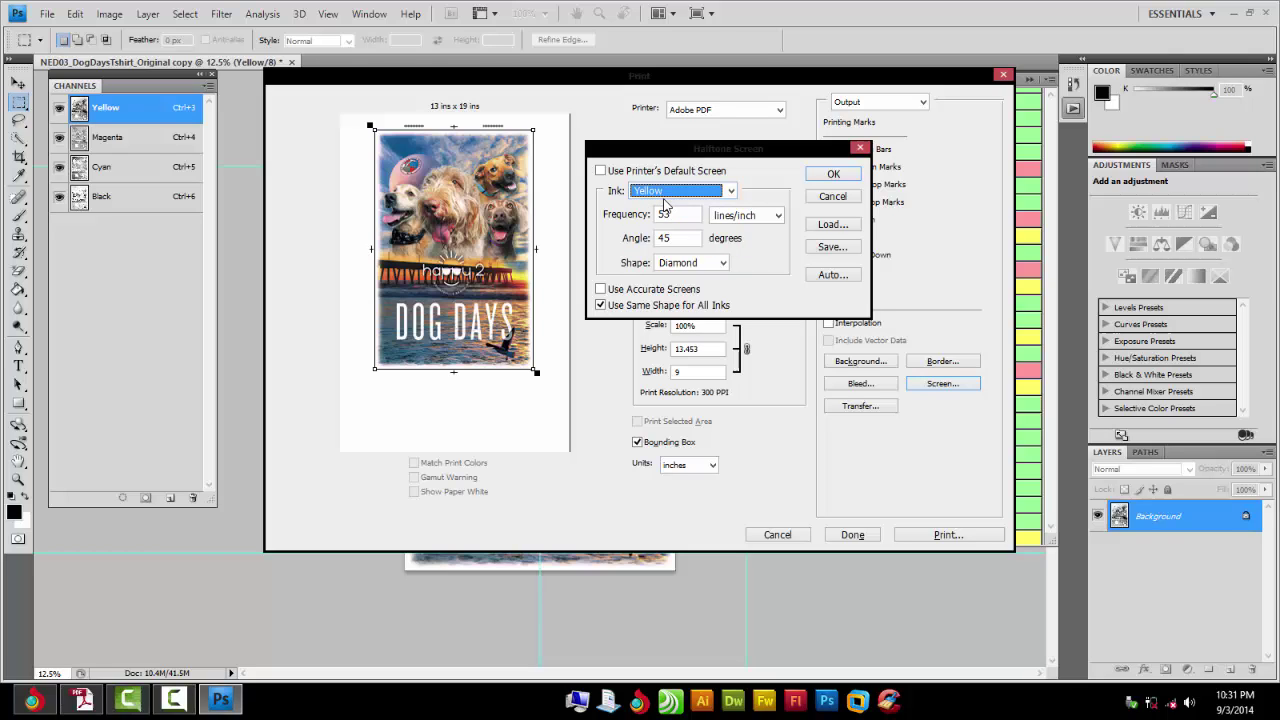
{"action": "key", "text": "Tab"}
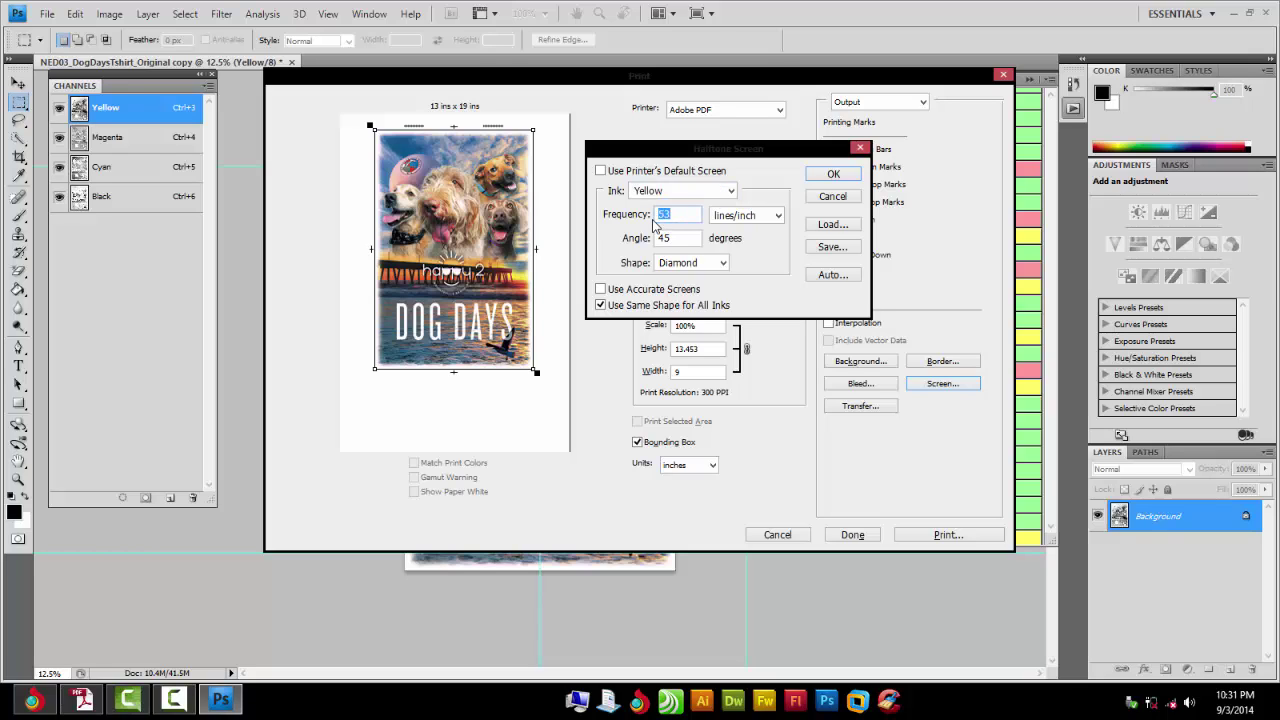
{"action": "key", "text": "Tab"}
{"action": "type", "text": "22.5"}
{"action": "left_click", "coordinate": [690, 262]}
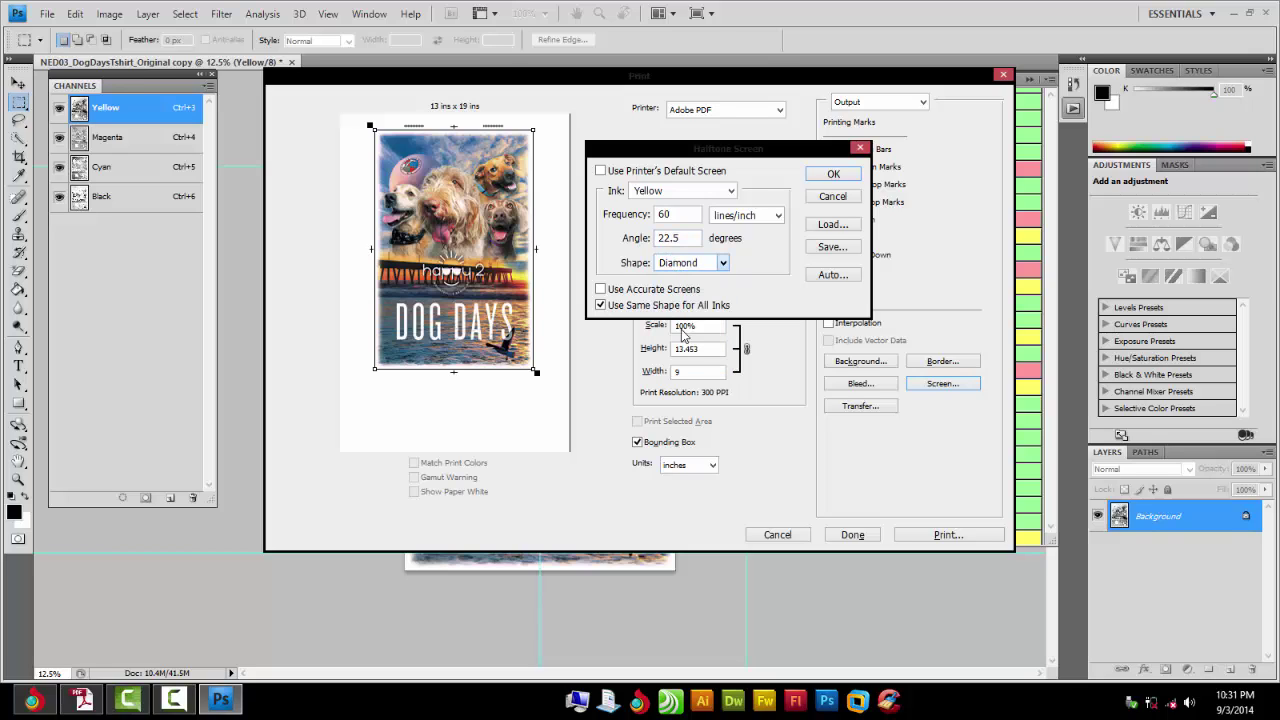
{"action": "key", "text": "e"}
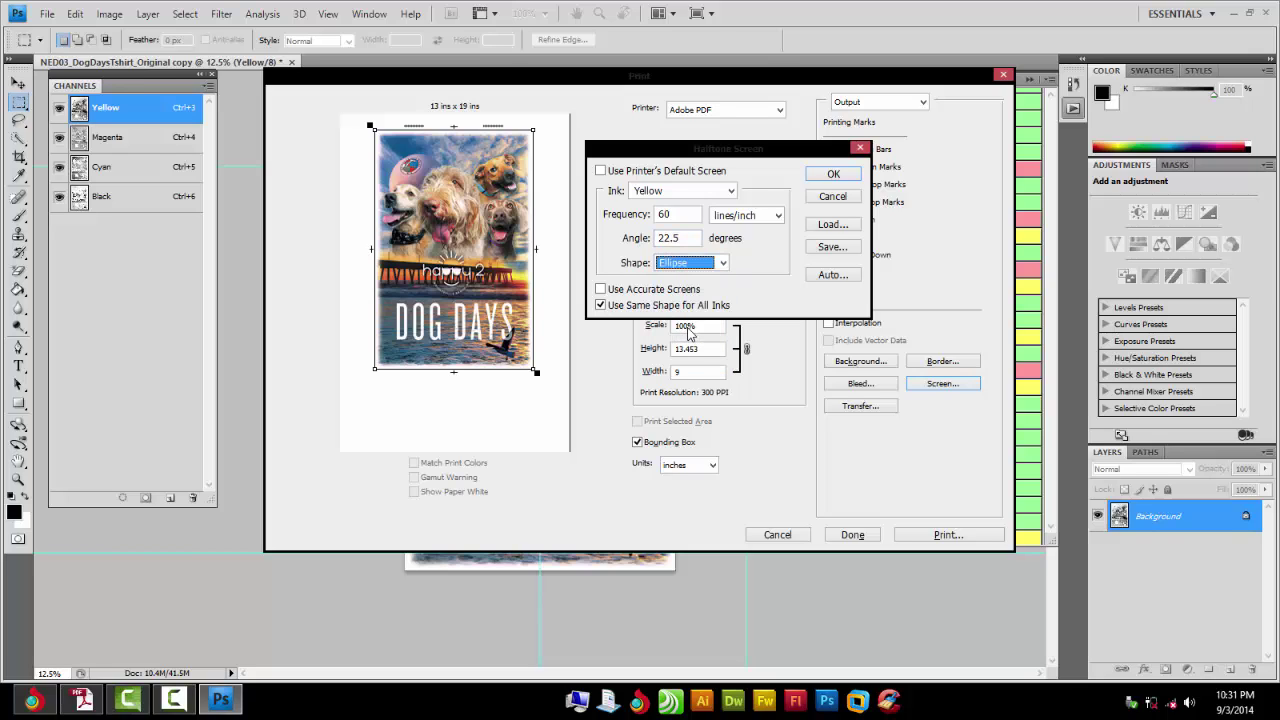
Set Magenta to 60 lines/inch at 22.5 degrees and Cyan to 22.5 degrees.
{"action": "left_click", "coordinate": [662, 191]}
{"action": "left_click", "coordinate": [662, 220]}
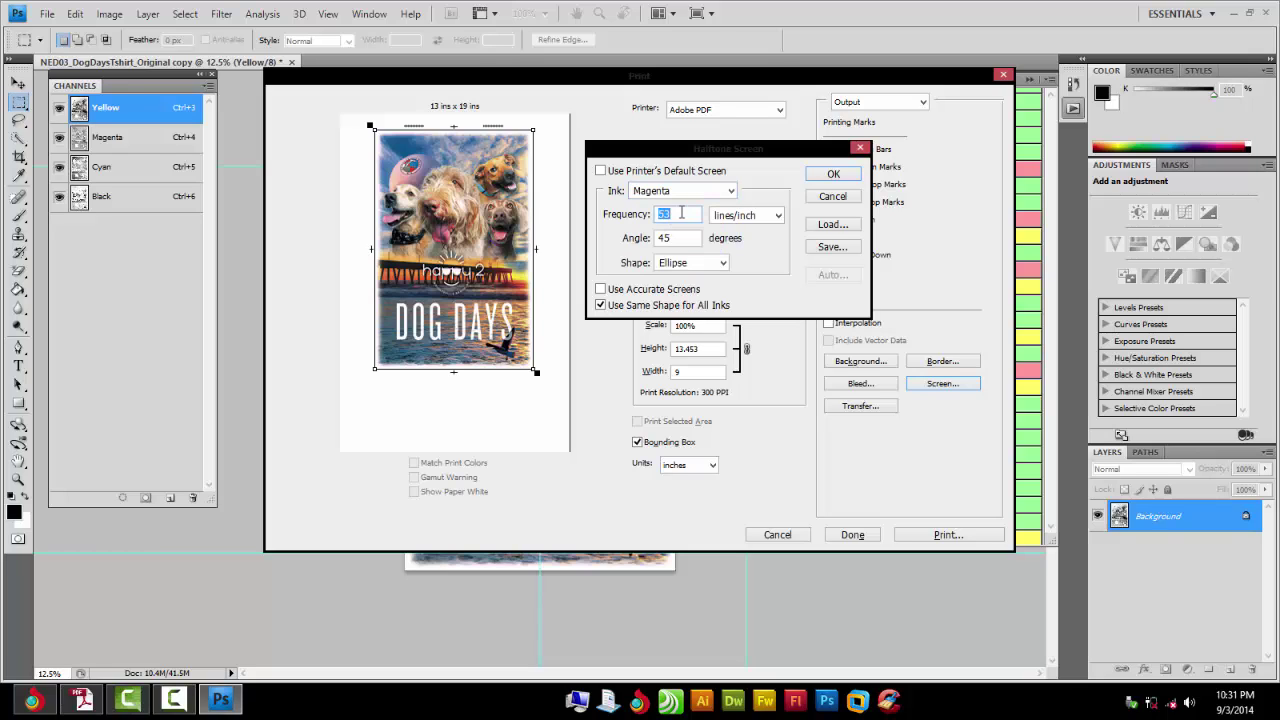
{"action": "type", "text": "60"}
{"action": "left_click_drag", "start_coordinate": [683, 237], "coordinate": [657, 237]}
{"action": "type", "text": "22.5"}
{"action": "left_click", "coordinate": [659, 193]}
{"action": "left_click", "coordinate": [660, 229]}
{"action": "left_click_drag", "start_coordinate": [680, 238], "coordinate": [656, 244]}
{"action": "type", "text": "22.5"}
Set Black to 60 lines/inch at 22.5 degrees and confirm the halftone screens.
{"action": "left_click", "coordinate": [672, 193]}
{"action": "left_click", "coordinate": [665, 244]}
{"action": "type", "text": "60"}
{"action": "key", "text": "Tab"}
{"action": "type", "text": "22.5"}
{"action": "left_click", "coordinate": [830, 173]}
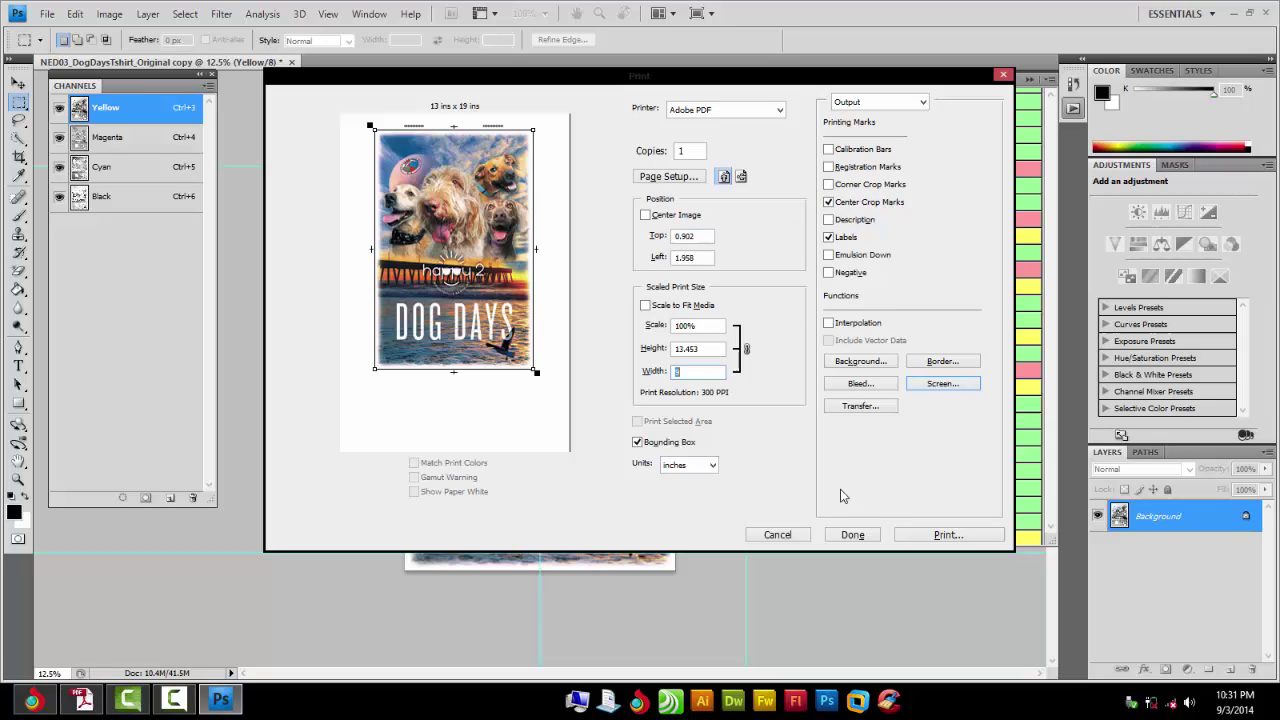
Print past the resolution warning to Adobe PDF, saving NED03_DogDaysTshirt_Original copy.pdf to the desktop.
{"action": "left_click", "coordinate": [915, 539]}
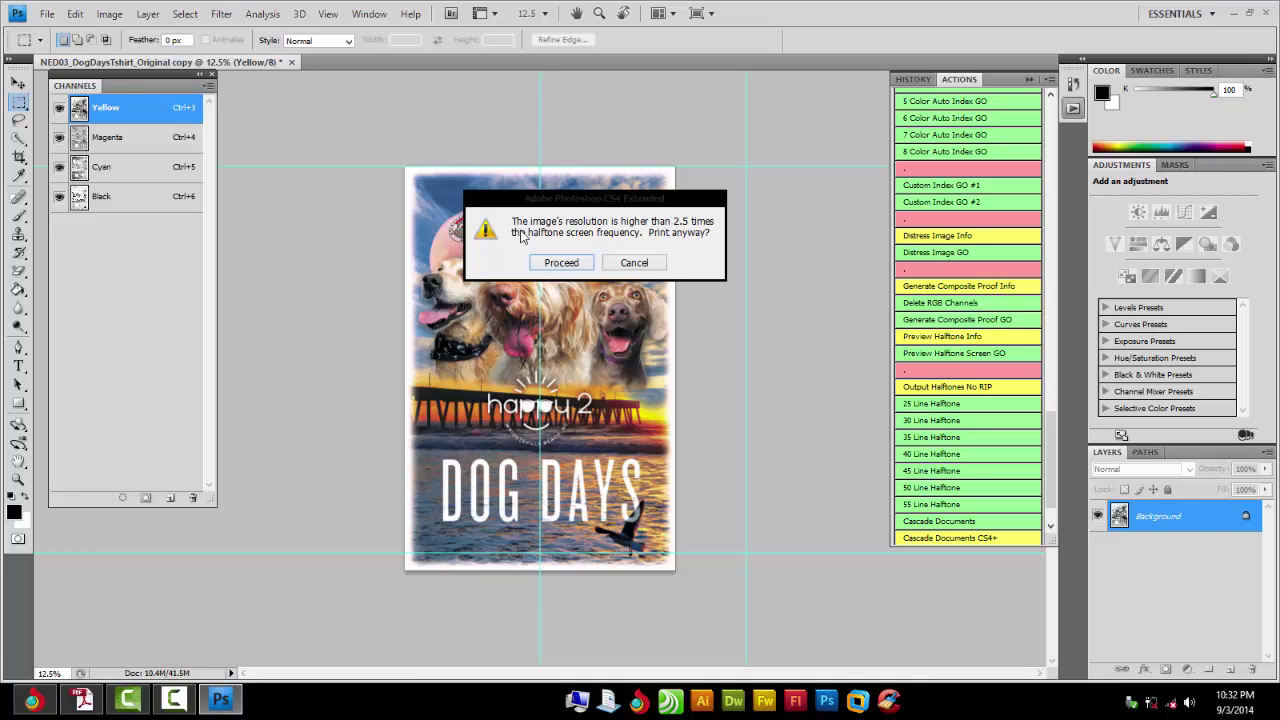
{"action": "left_click", "coordinate": [560, 264]}
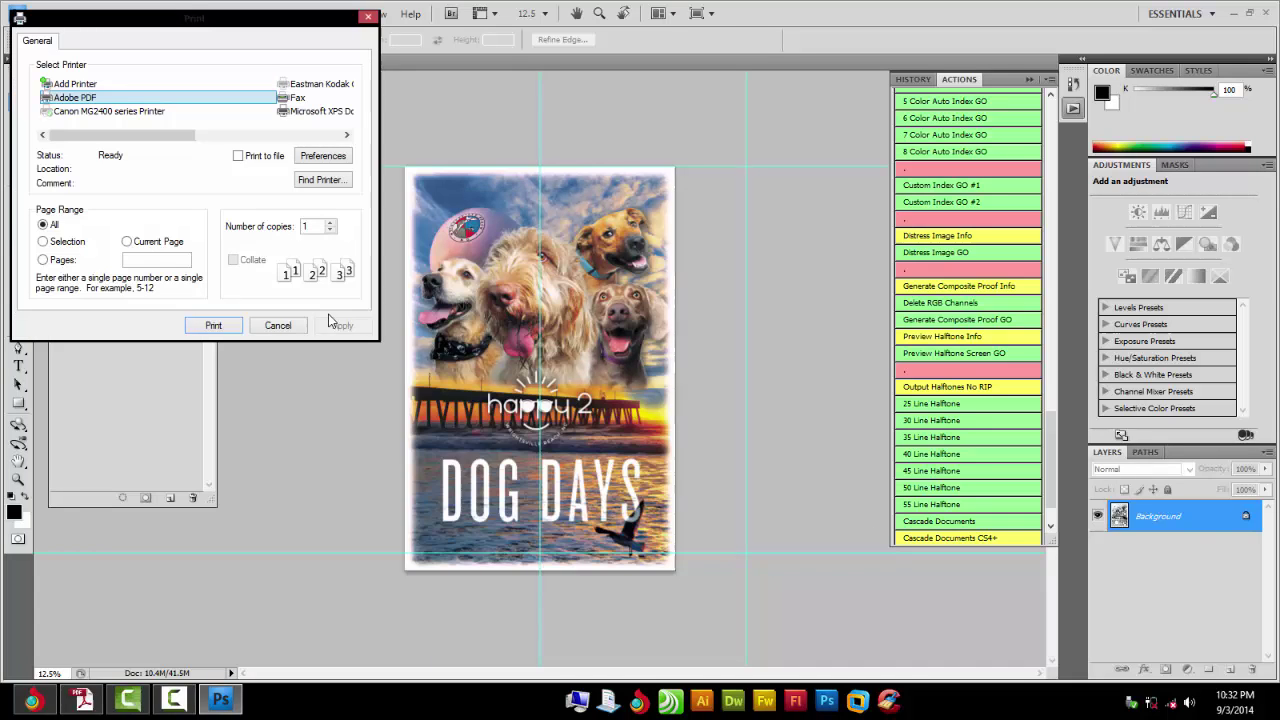
{"action": "left_click", "coordinate": [238, 326]}
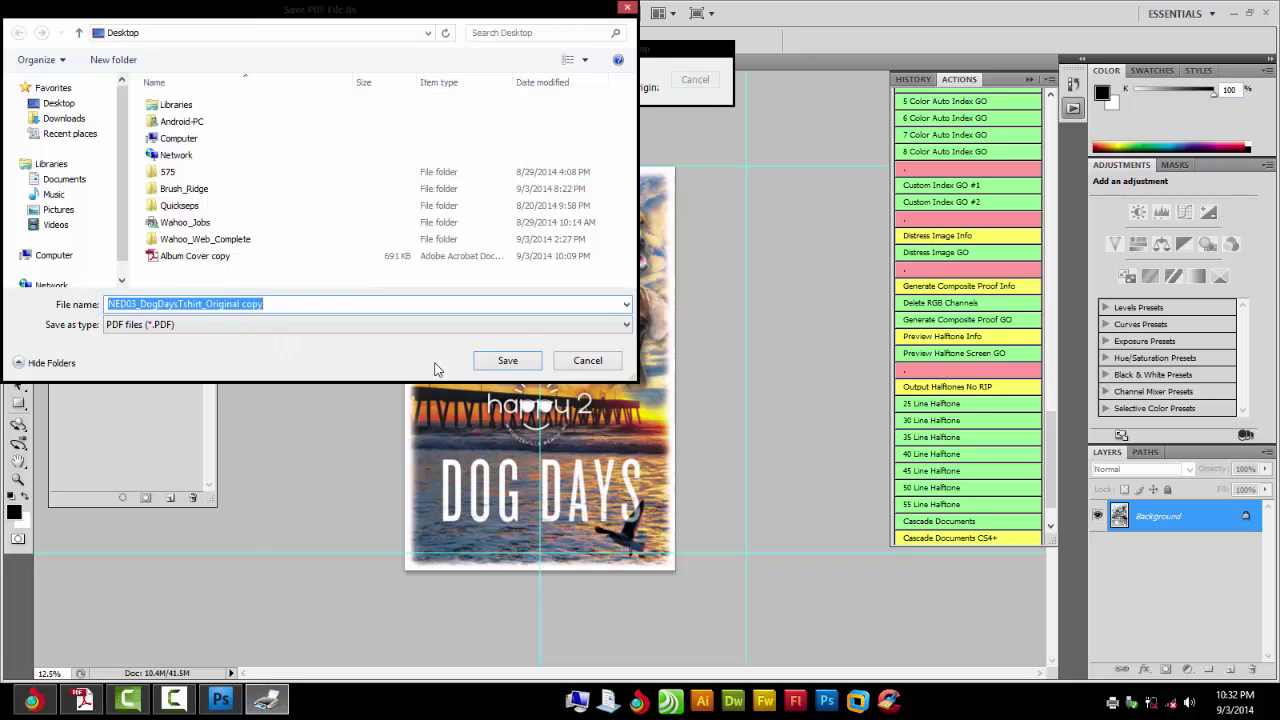
{"action": "left_click", "coordinate": [505, 360]}
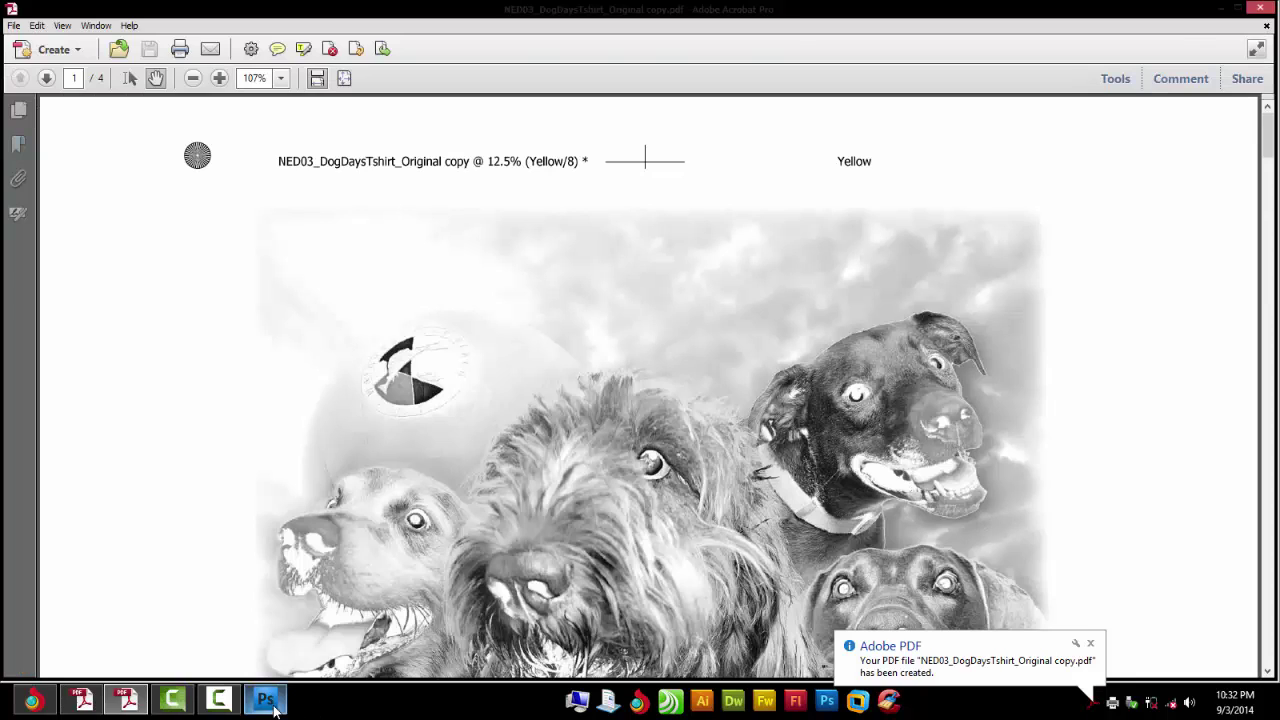
Minimize Photoshop and scroll through the Yellow and Magenta separation pages of the PDF.
{"action": "left_click", "coordinate": [265, 700]}
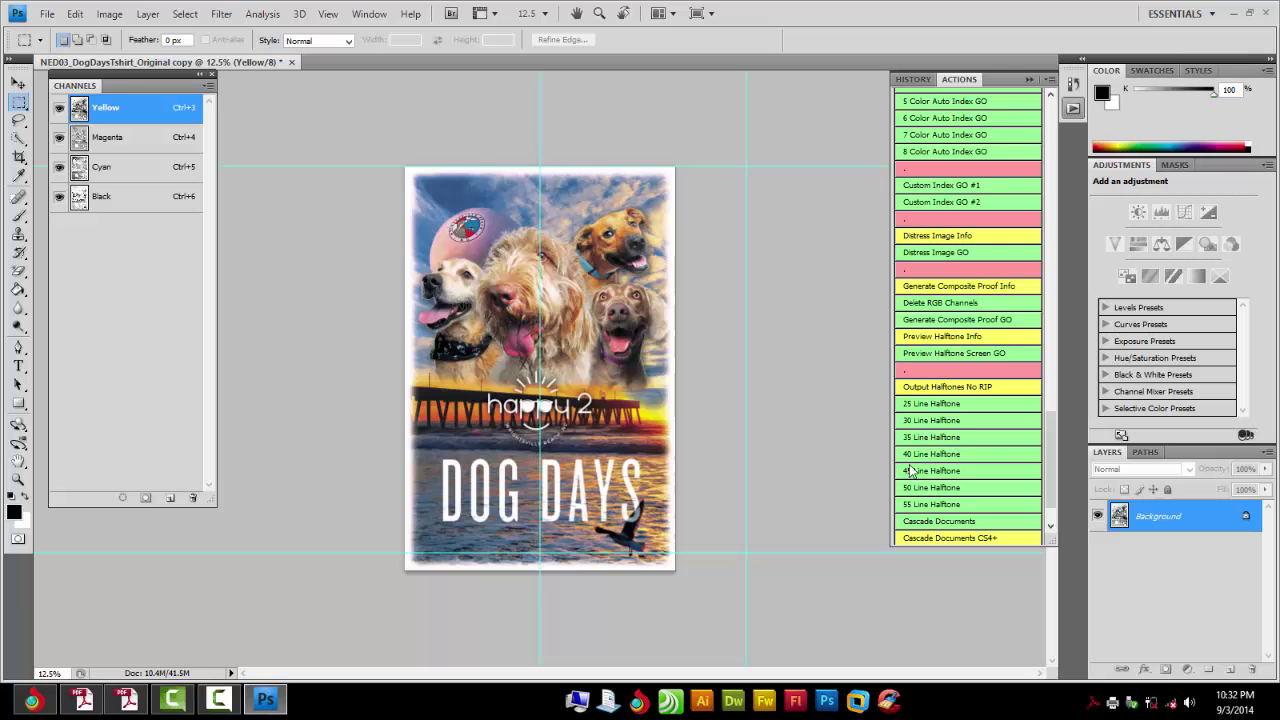
{"action": "left_click", "coordinate": [276, 703]}
{"action": "scroll", "coordinate": [385, 331], "scroll_direction": "down", "scroll_amount": 20}
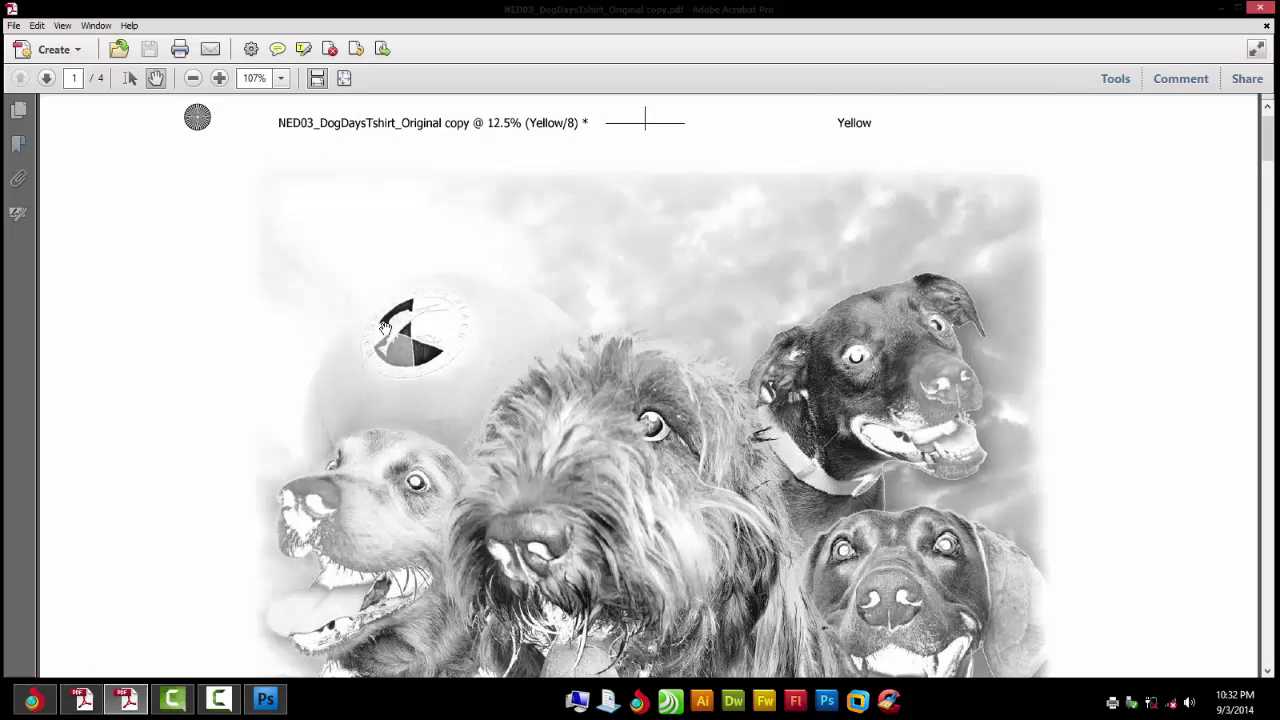
{"action": "scroll", "coordinate": [385, 353], "scroll_direction": "down", "scroll_amount": 10}
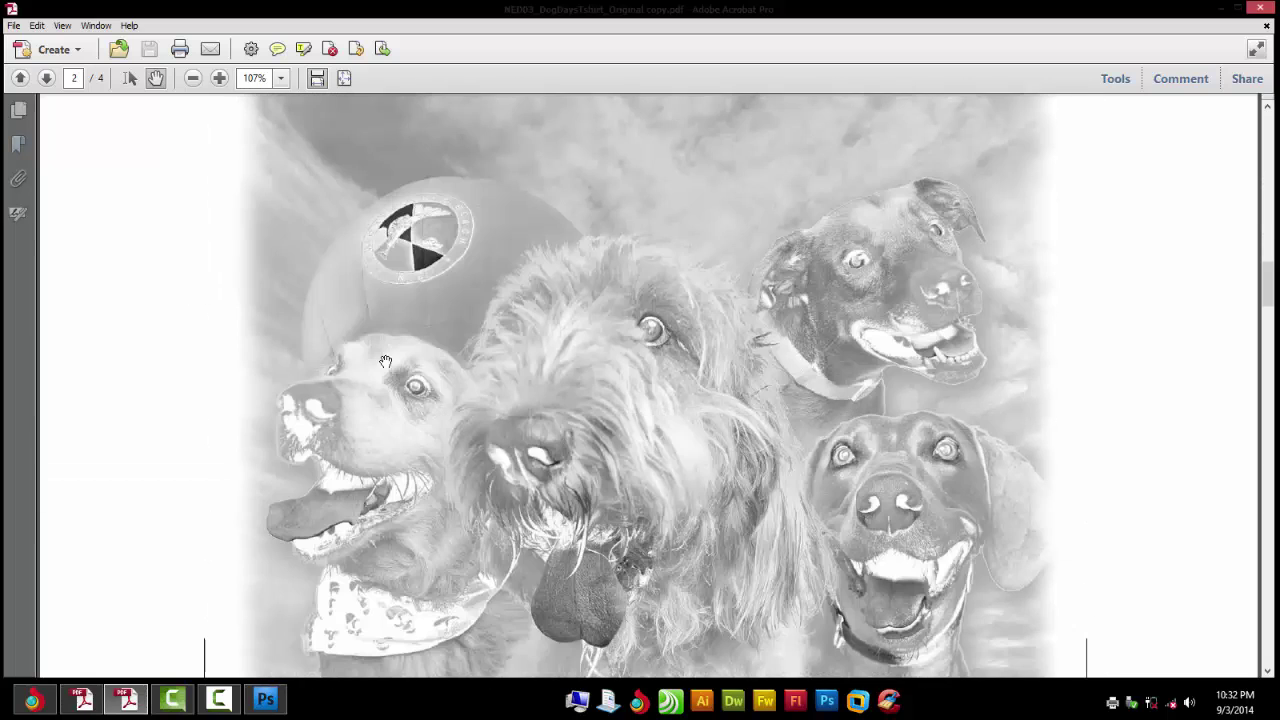
{"action": "scroll", "coordinate": [675, 383], "scroll_direction": "down", "scroll_amount": 5}
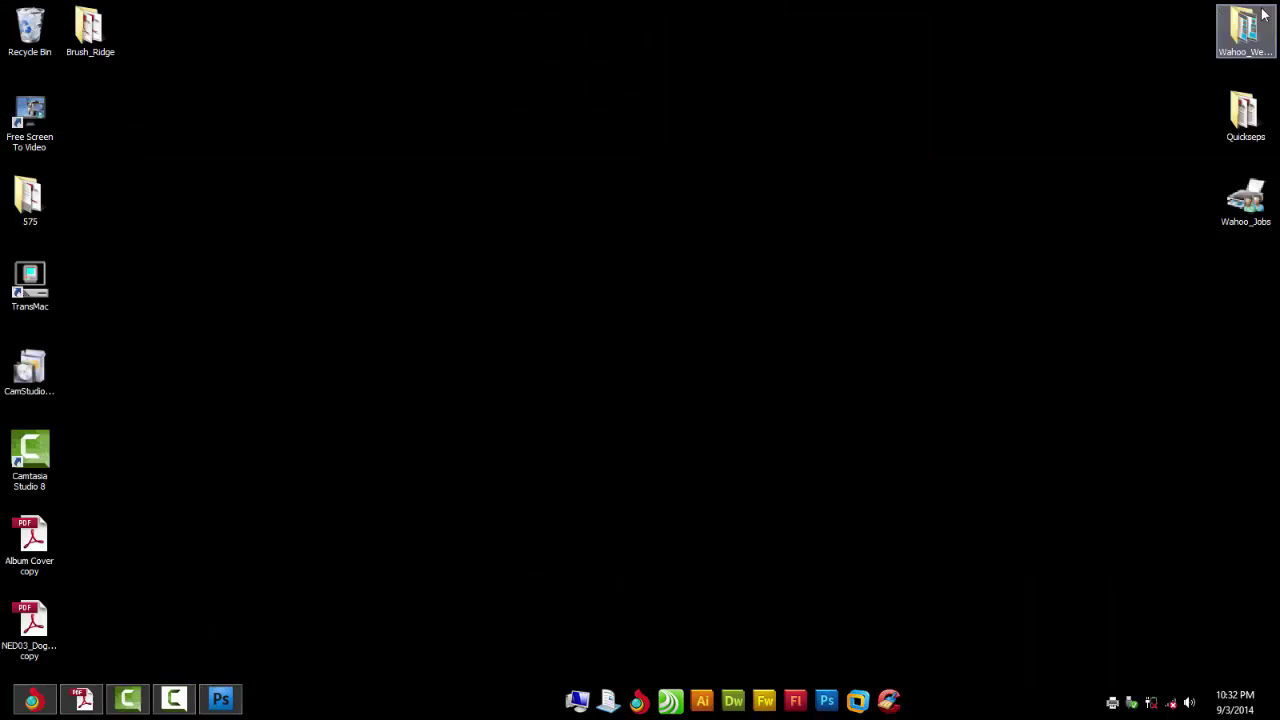
Restore Photoshop and hide the Magenta, Cyan and Black channels to view the Yellow plate alone.
{"action": "left_click", "coordinate": [220, 699]}
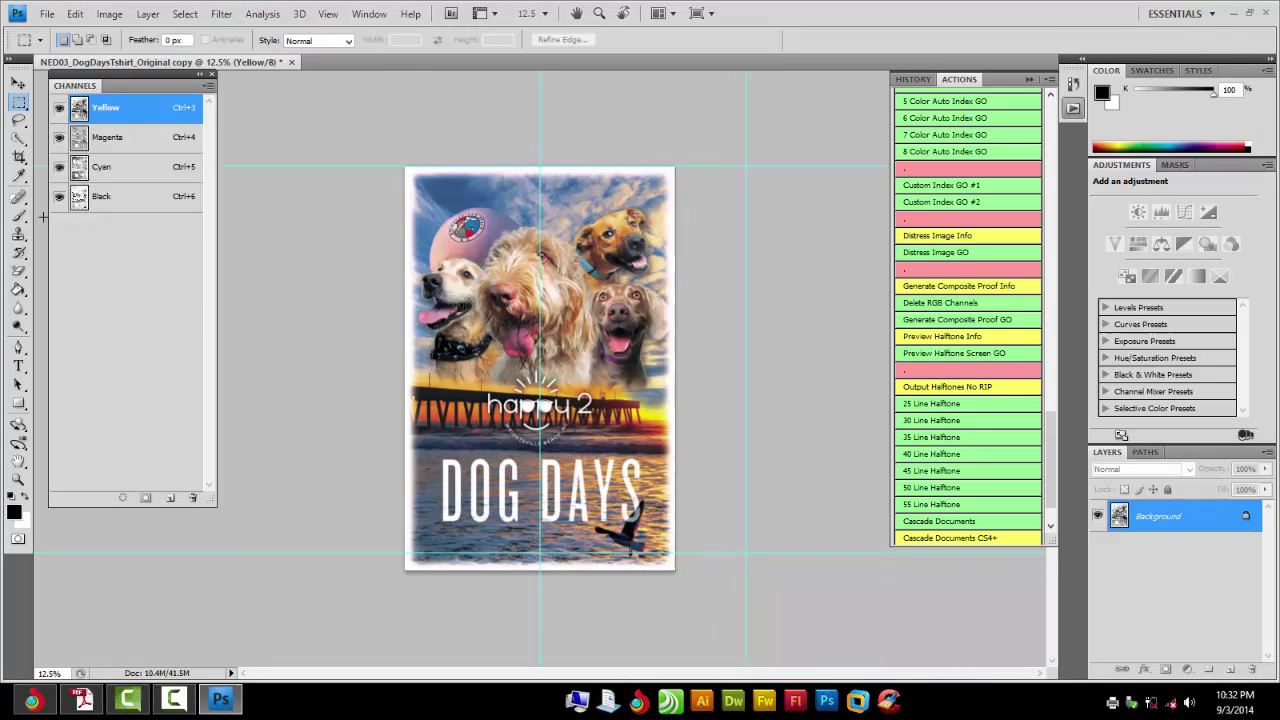
{"action": "left_click", "coordinate": [59, 137]}
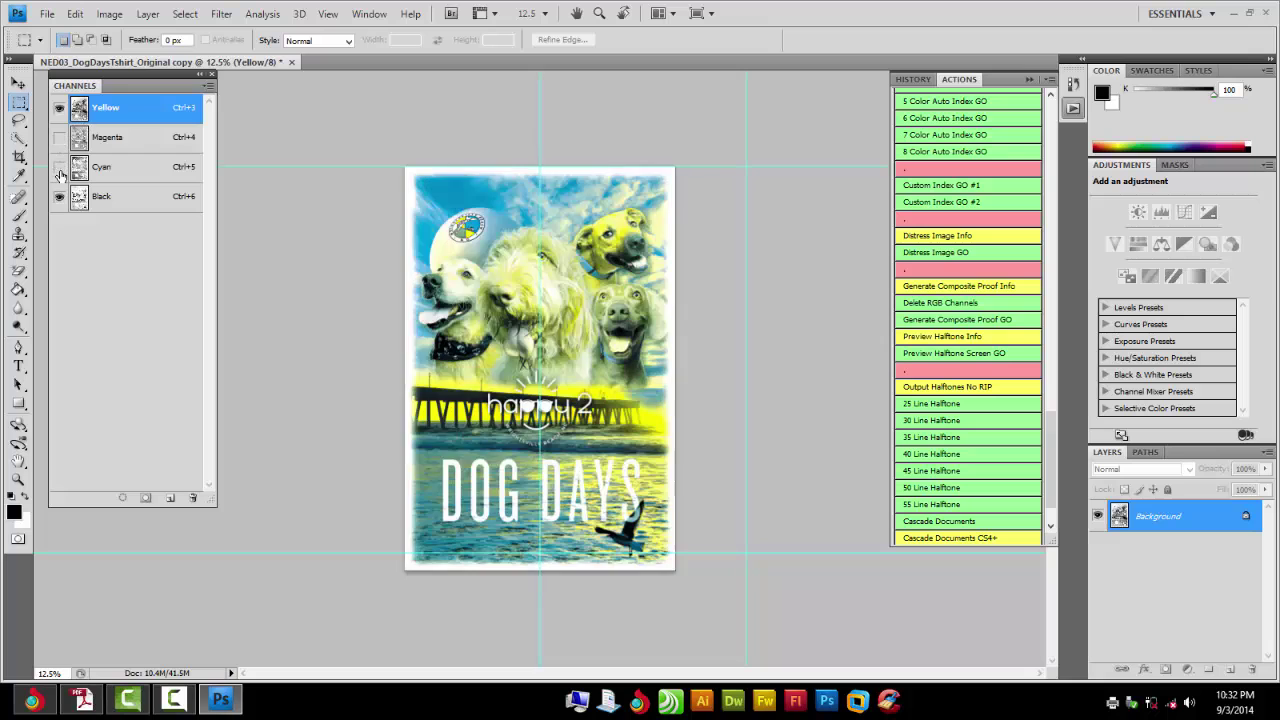
{"action": "left_click", "coordinate": [59, 167]}
{"action": "left_click", "coordinate": [59, 196]}
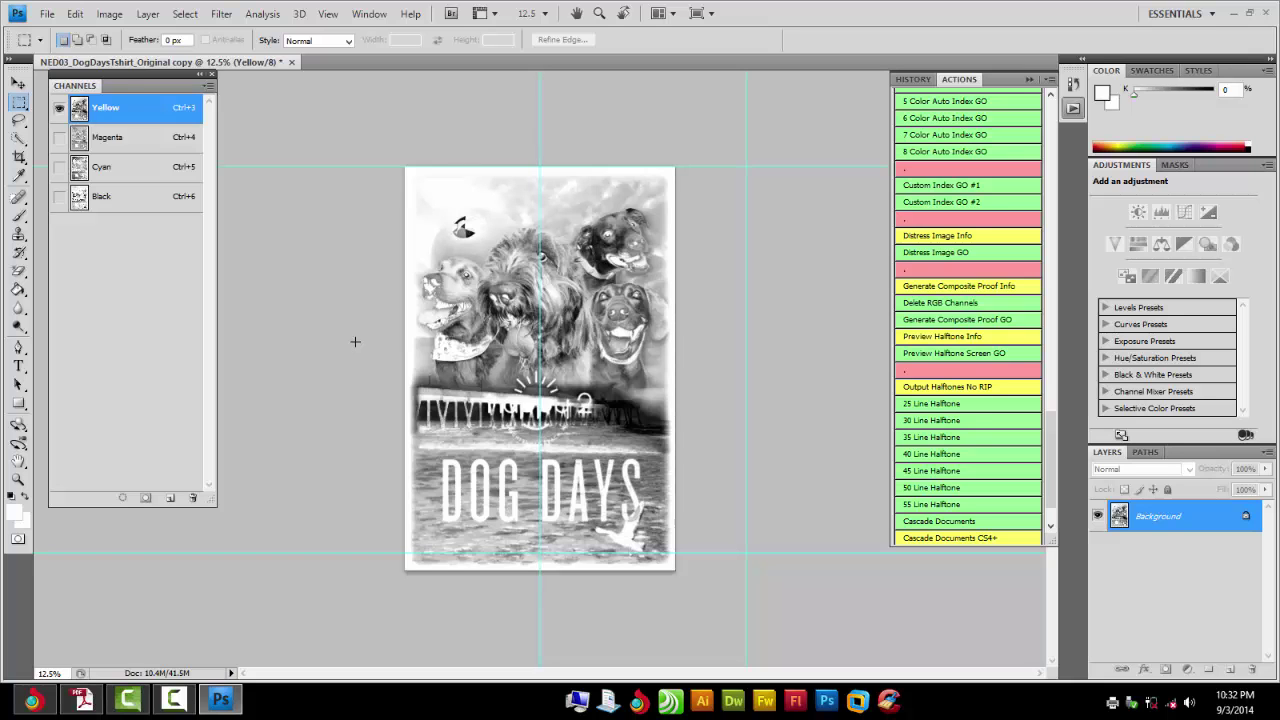
Turn the Magenta, Cyan and Black channels back on to show full-colour artwork.
{"action": "left_click", "coordinate": [59, 137]}
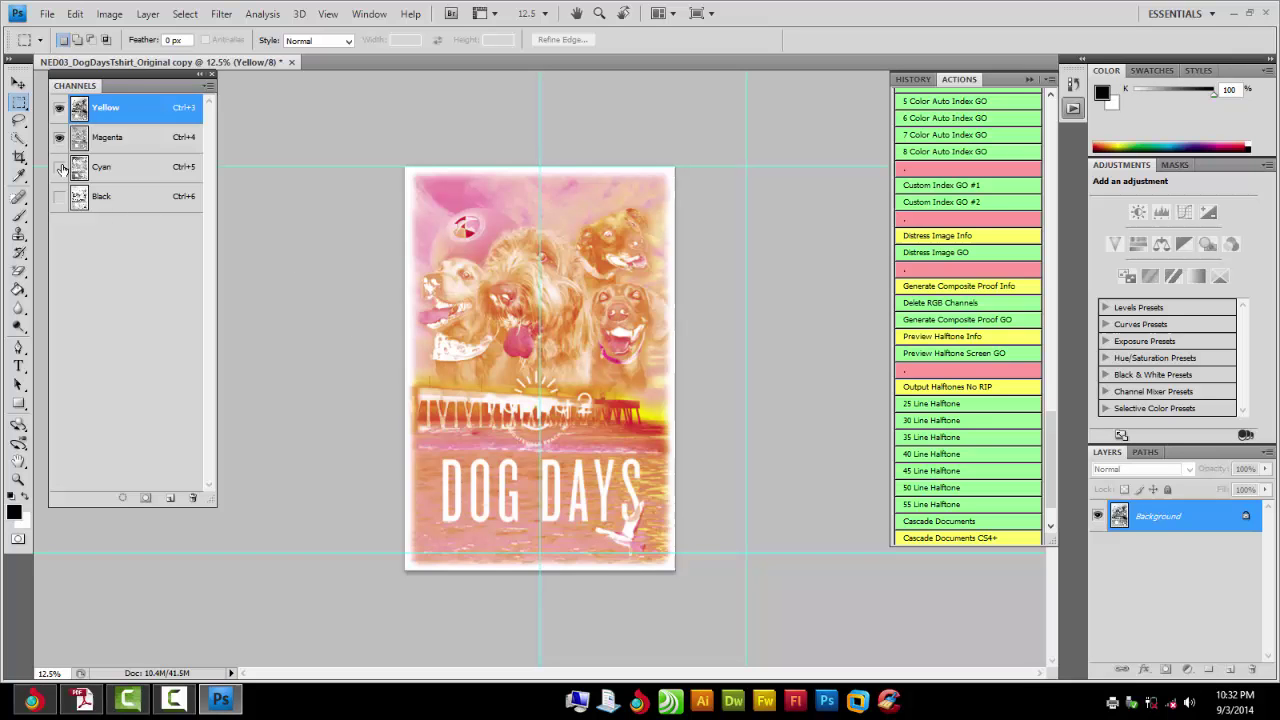
{"action": "left_click", "coordinate": [59, 167]}
{"action": "left_click", "coordinate": [59, 196]}
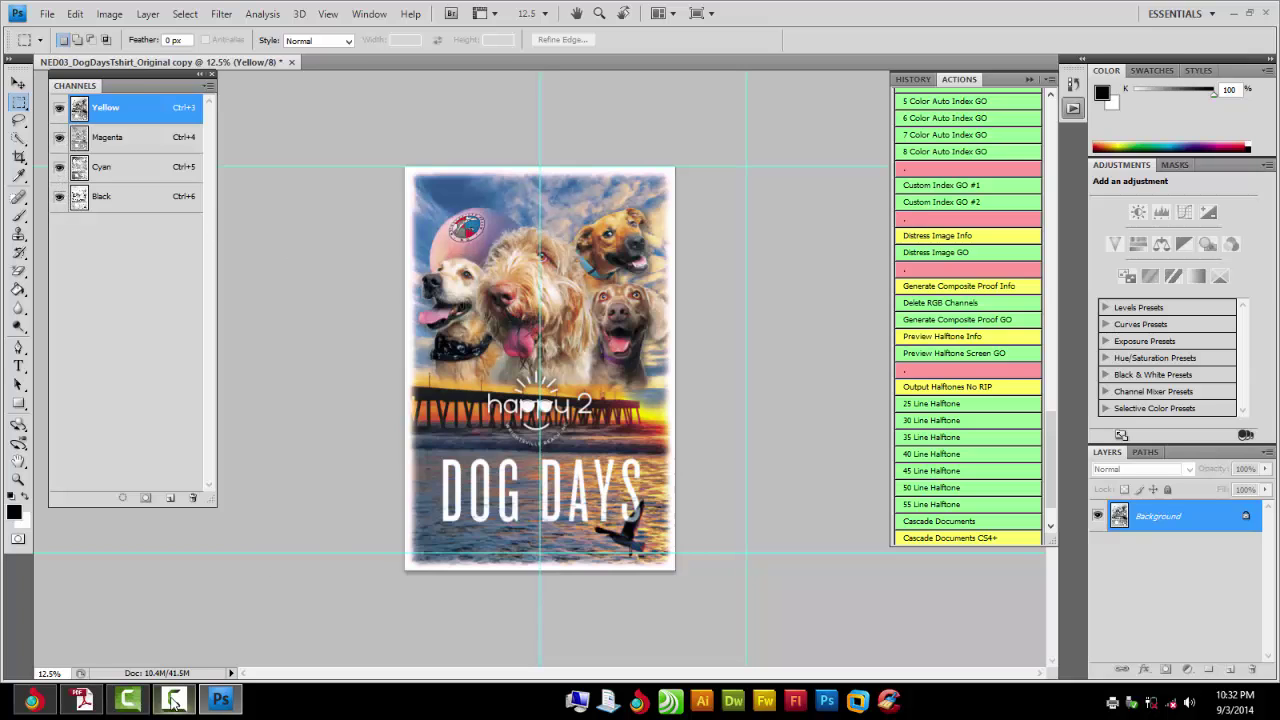
{"action": "mouse_move", "coordinate": [140, 706]}
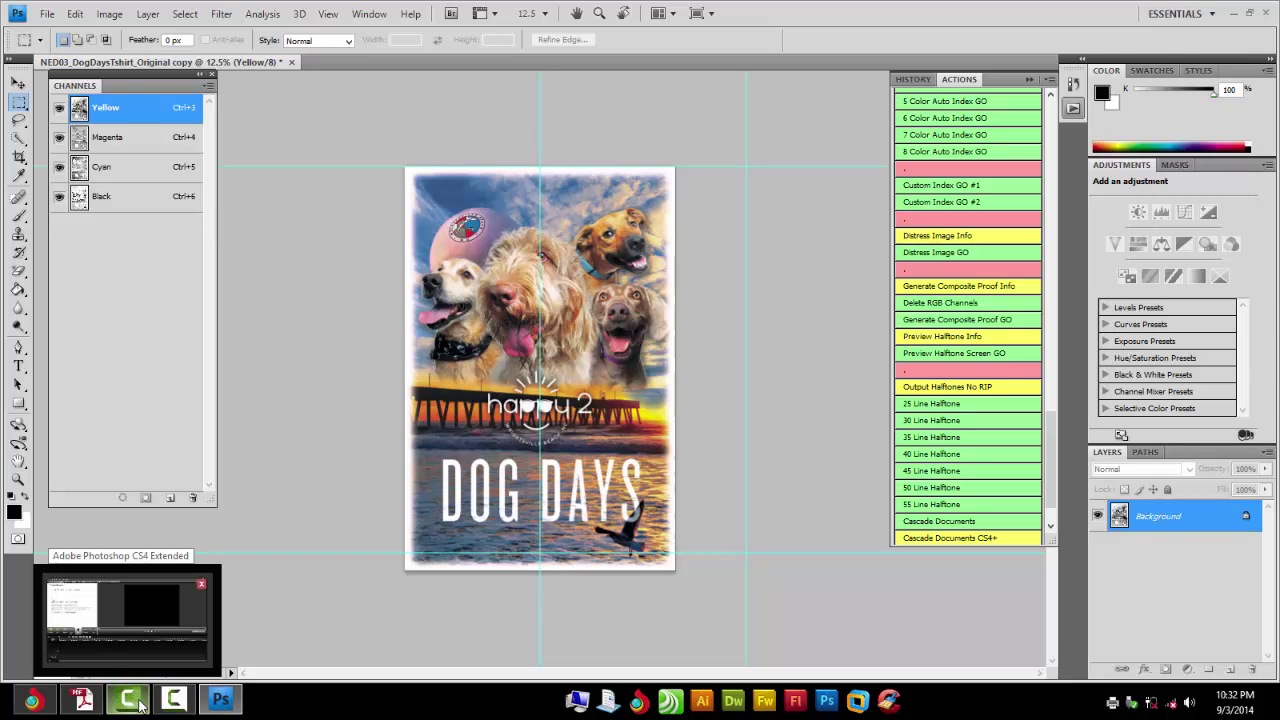